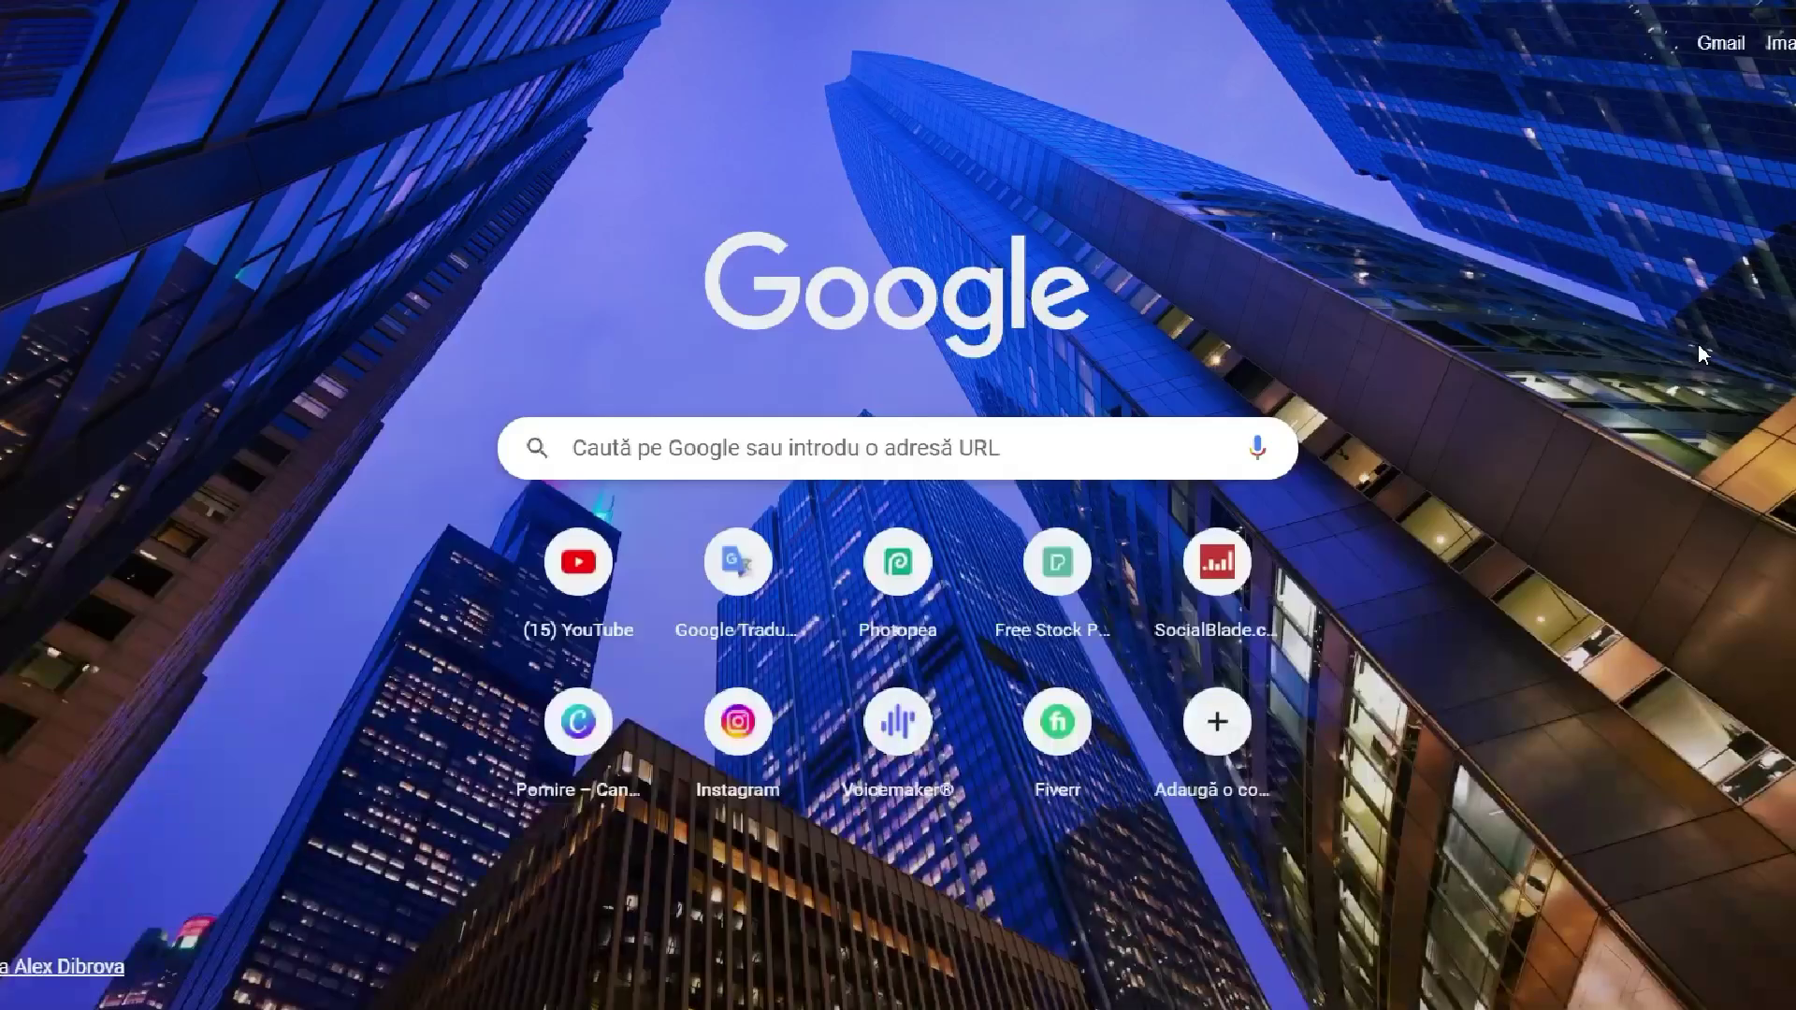
# - Search Google for 'openai' and reach the ChatGPT chat page via the announcement post
pyautogui.click(735, 449)
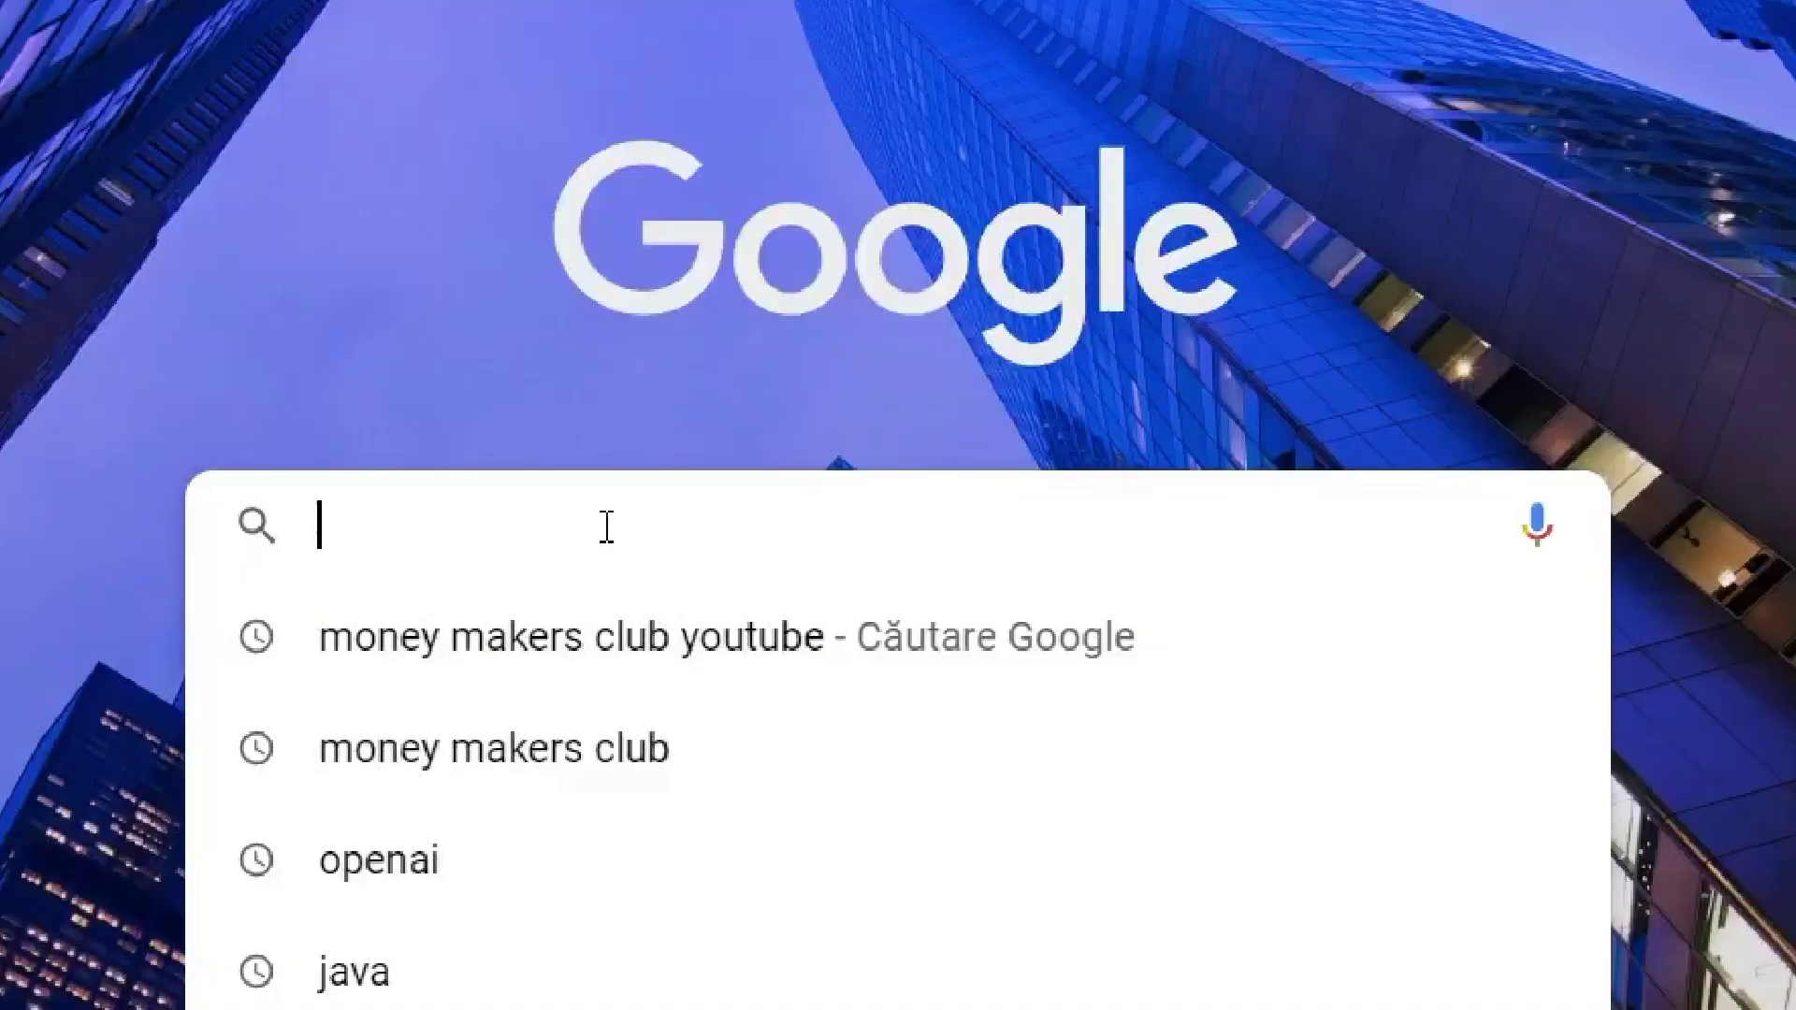
pyautogui.write('openai')
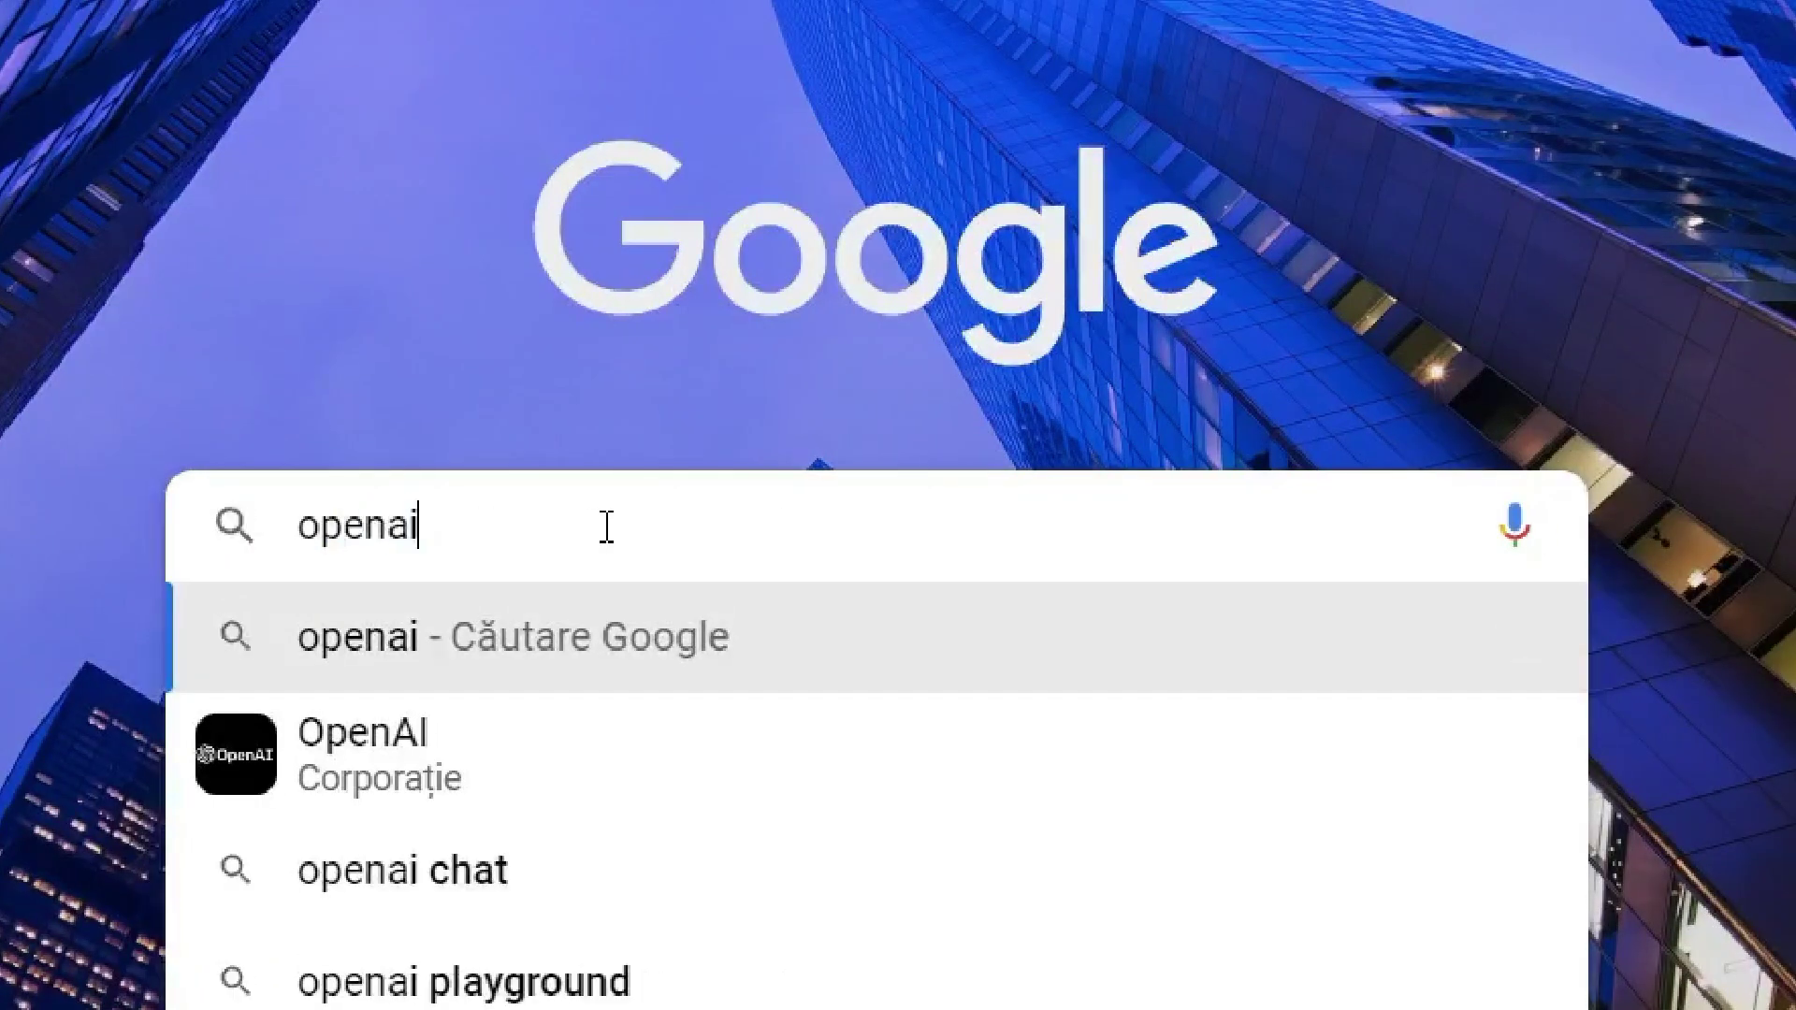
pyautogui.press('Return')
pyautogui.click(252, 639)
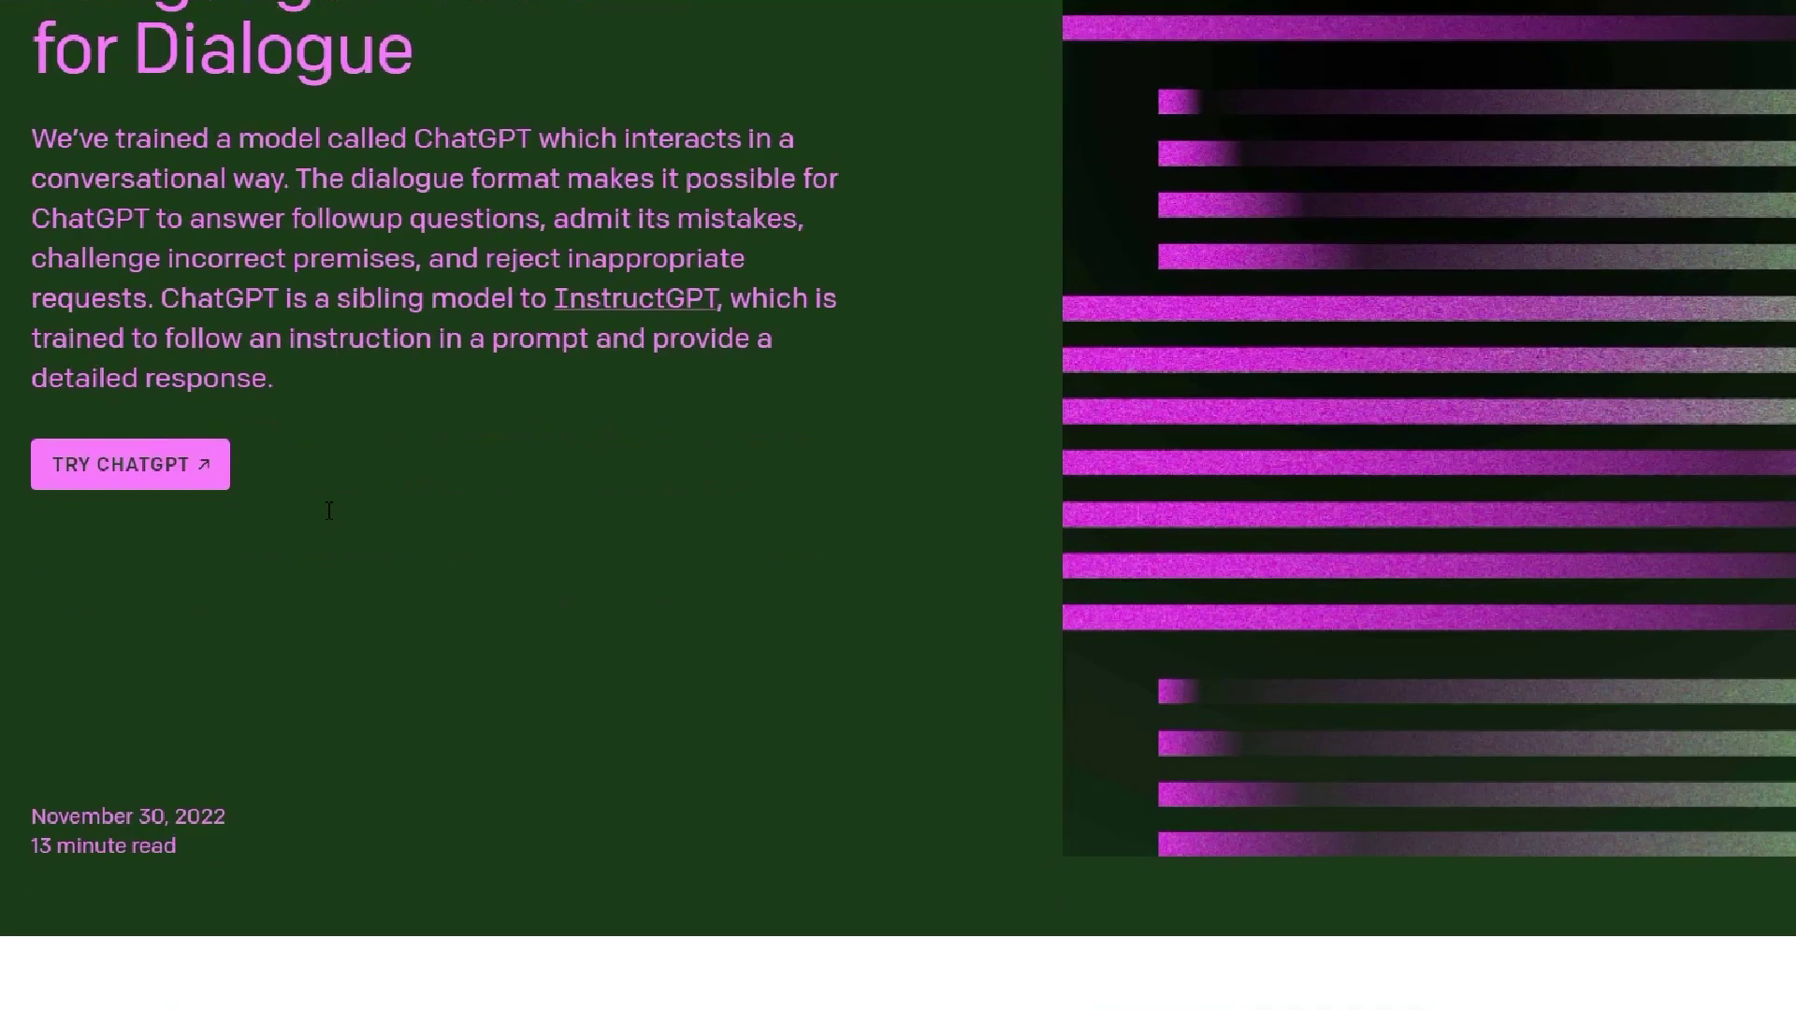
pyautogui.scroll(7, 112, 329)
pyautogui.click(178, 346)
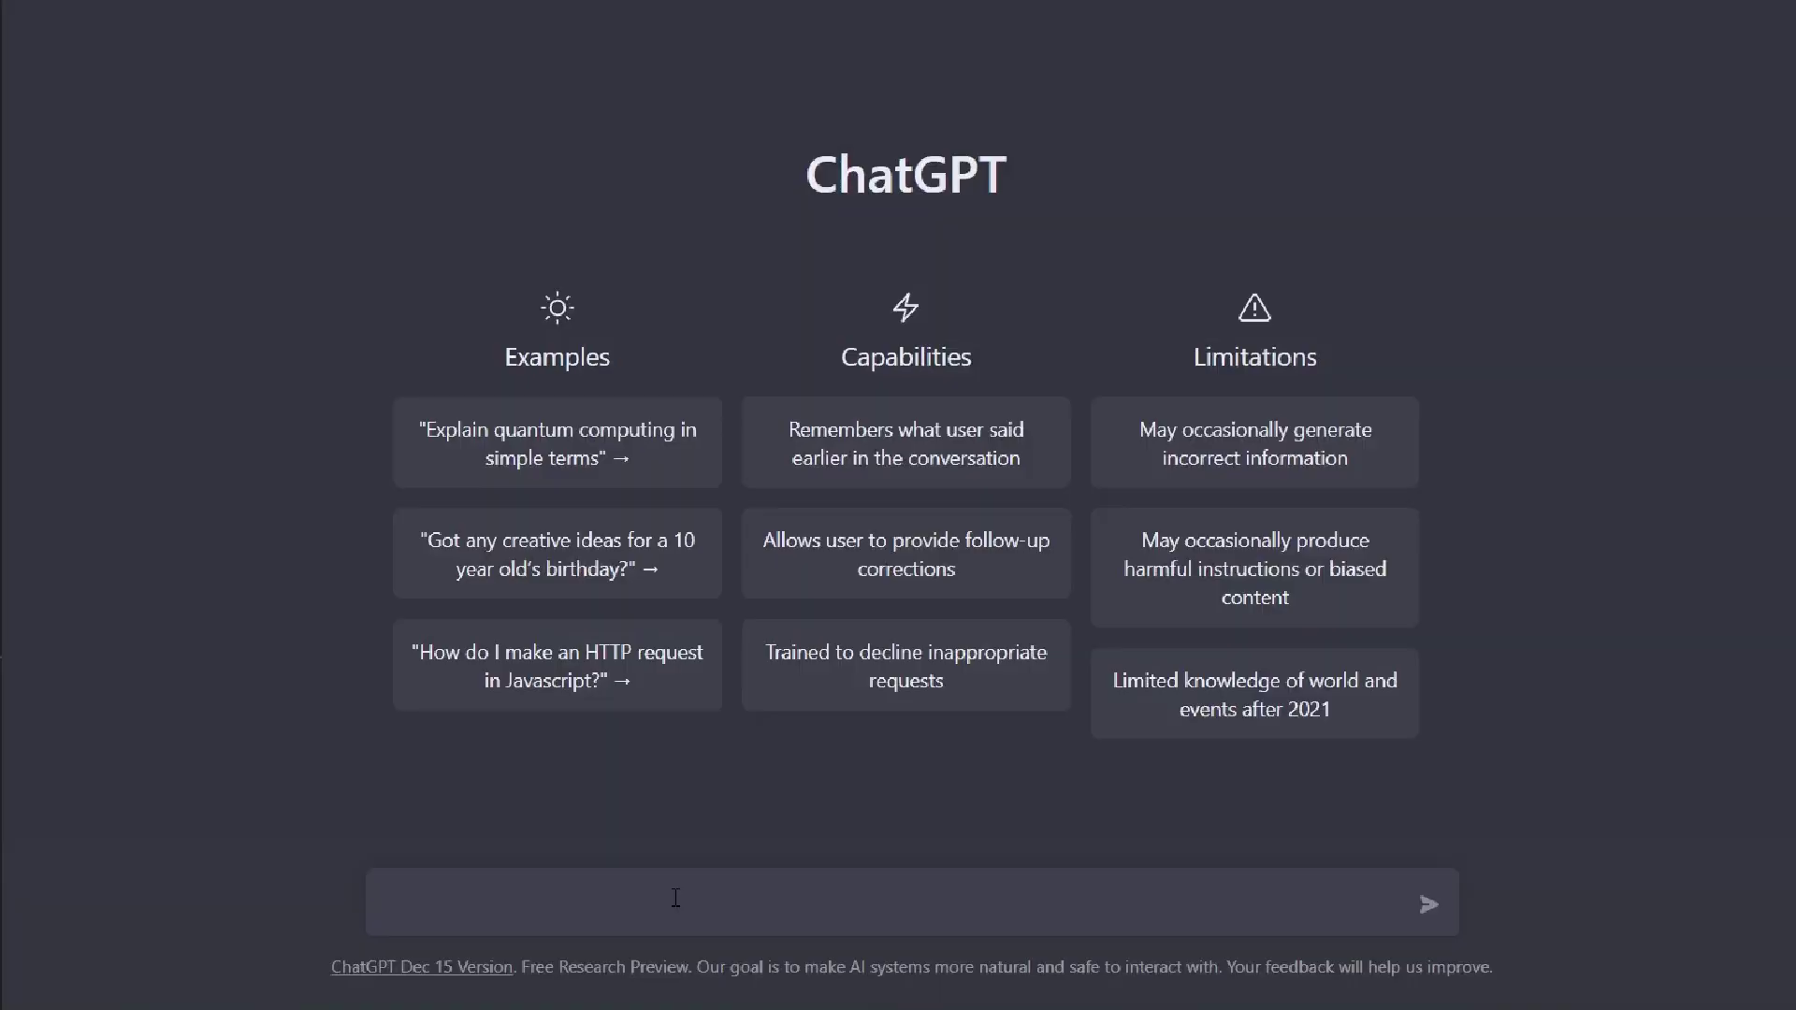
# - Ask ChatGPT test questions like 'How to boil water?', then request an Air France video script
pyautogui.write('H')
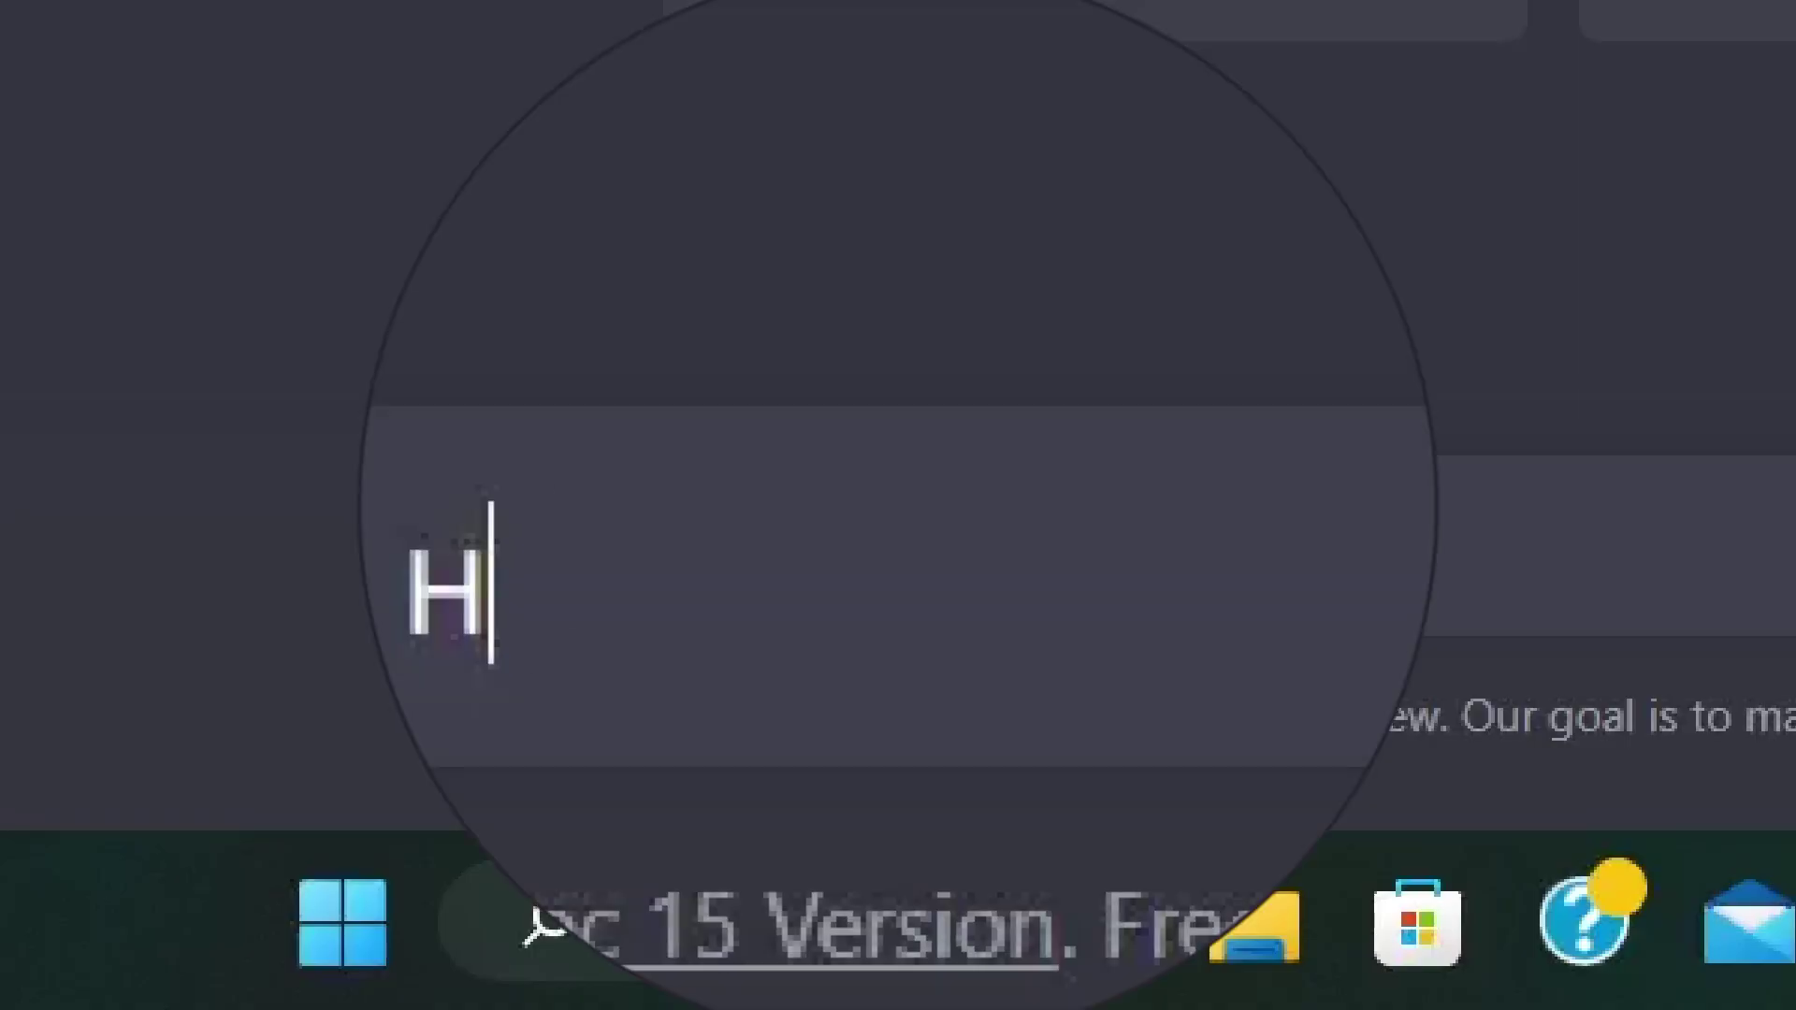
pyautogui.write('ow to boil water')
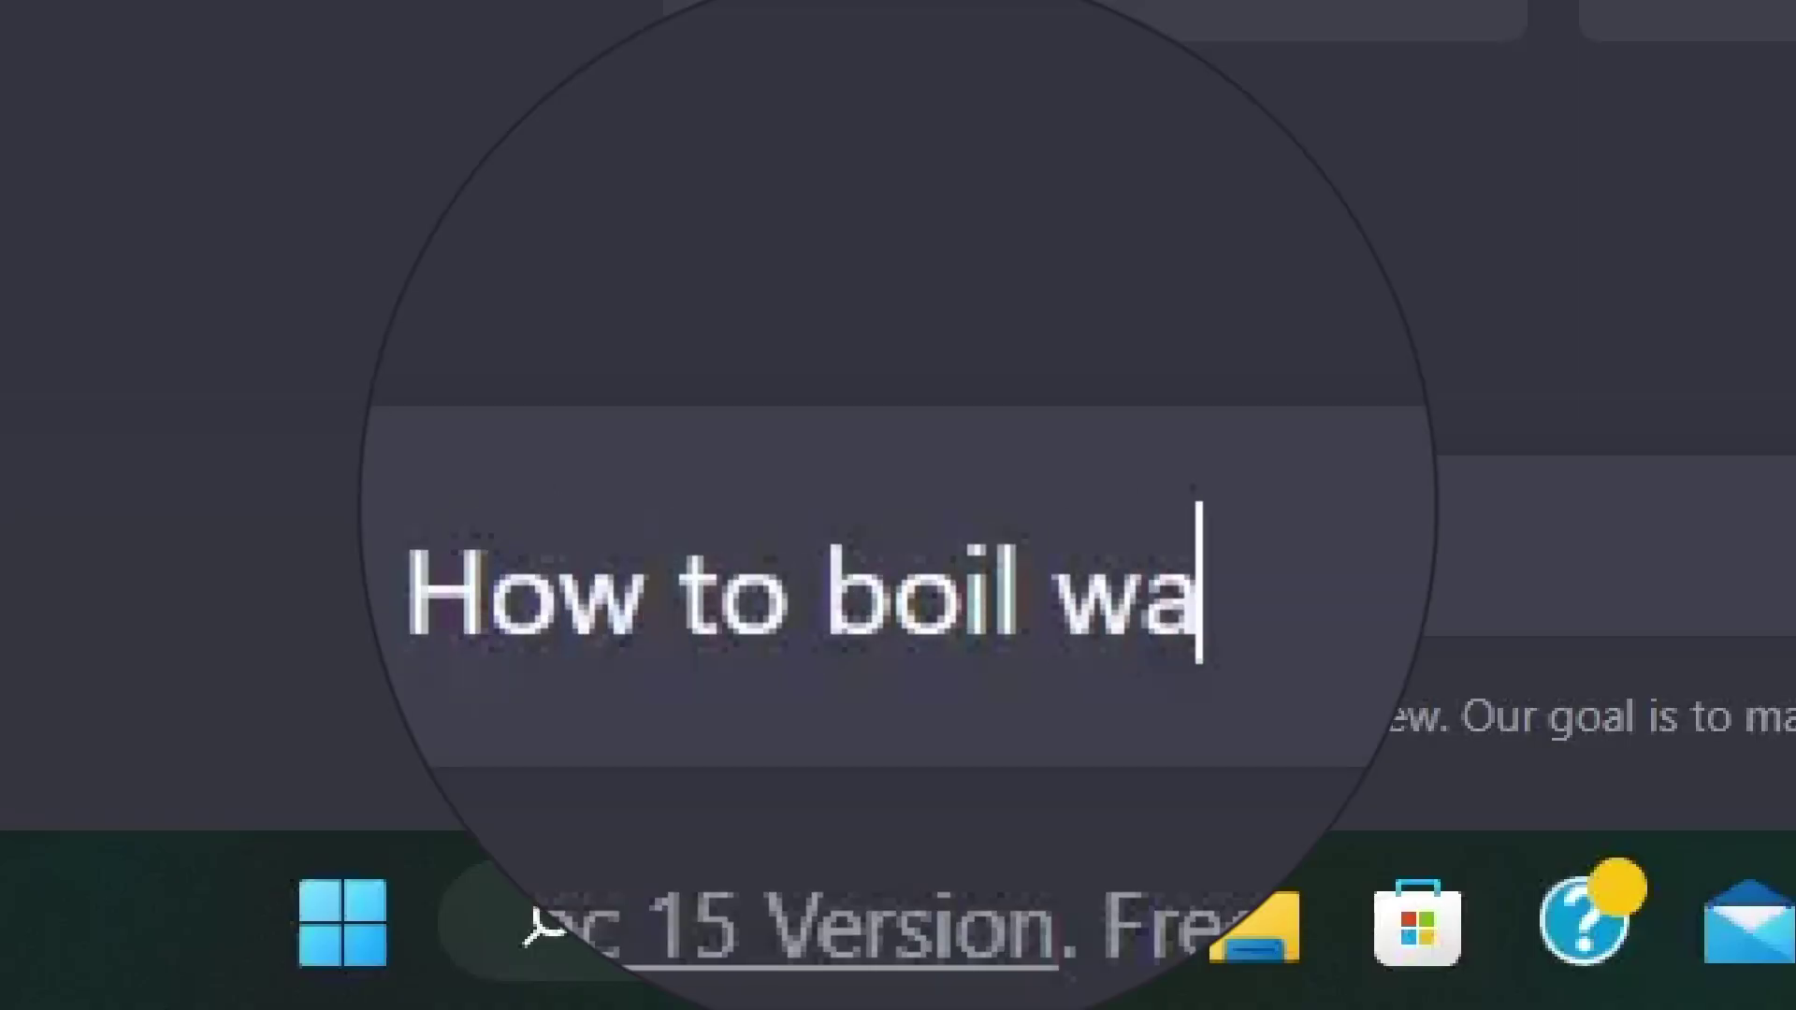
pyautogui.write('?')
pyautogui.press('Return')
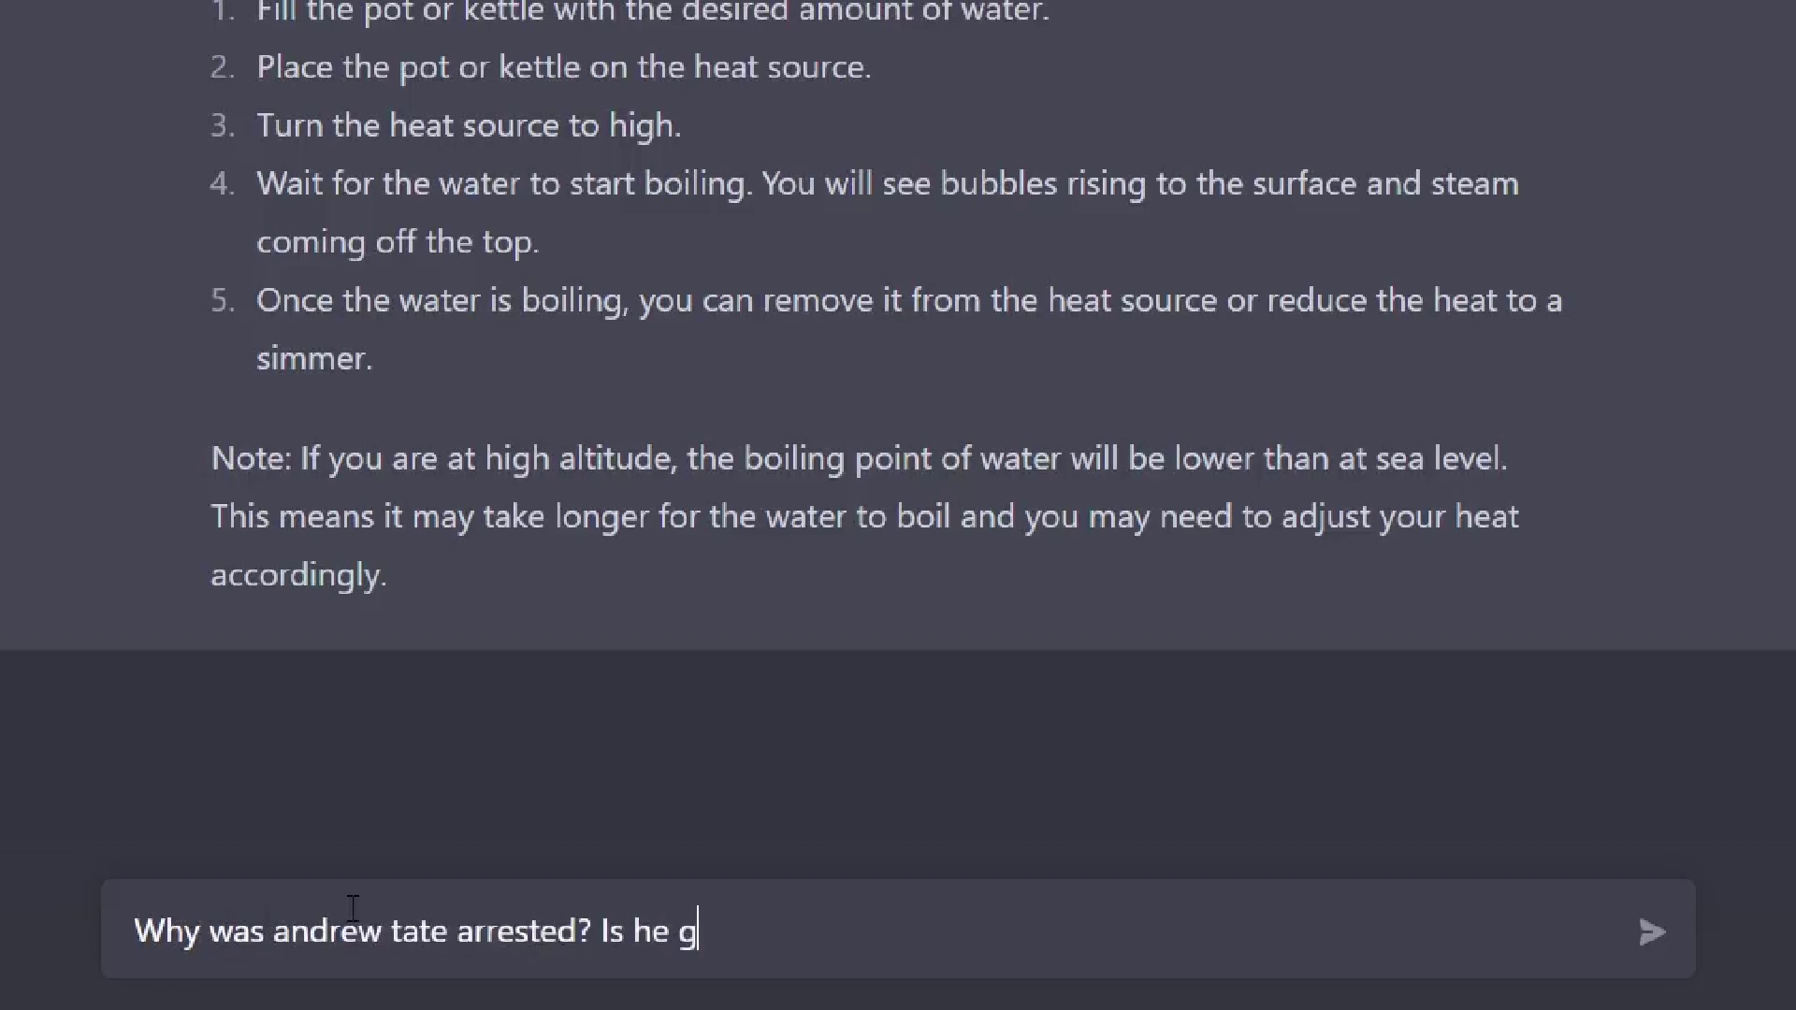
pyautogui.press('Return')
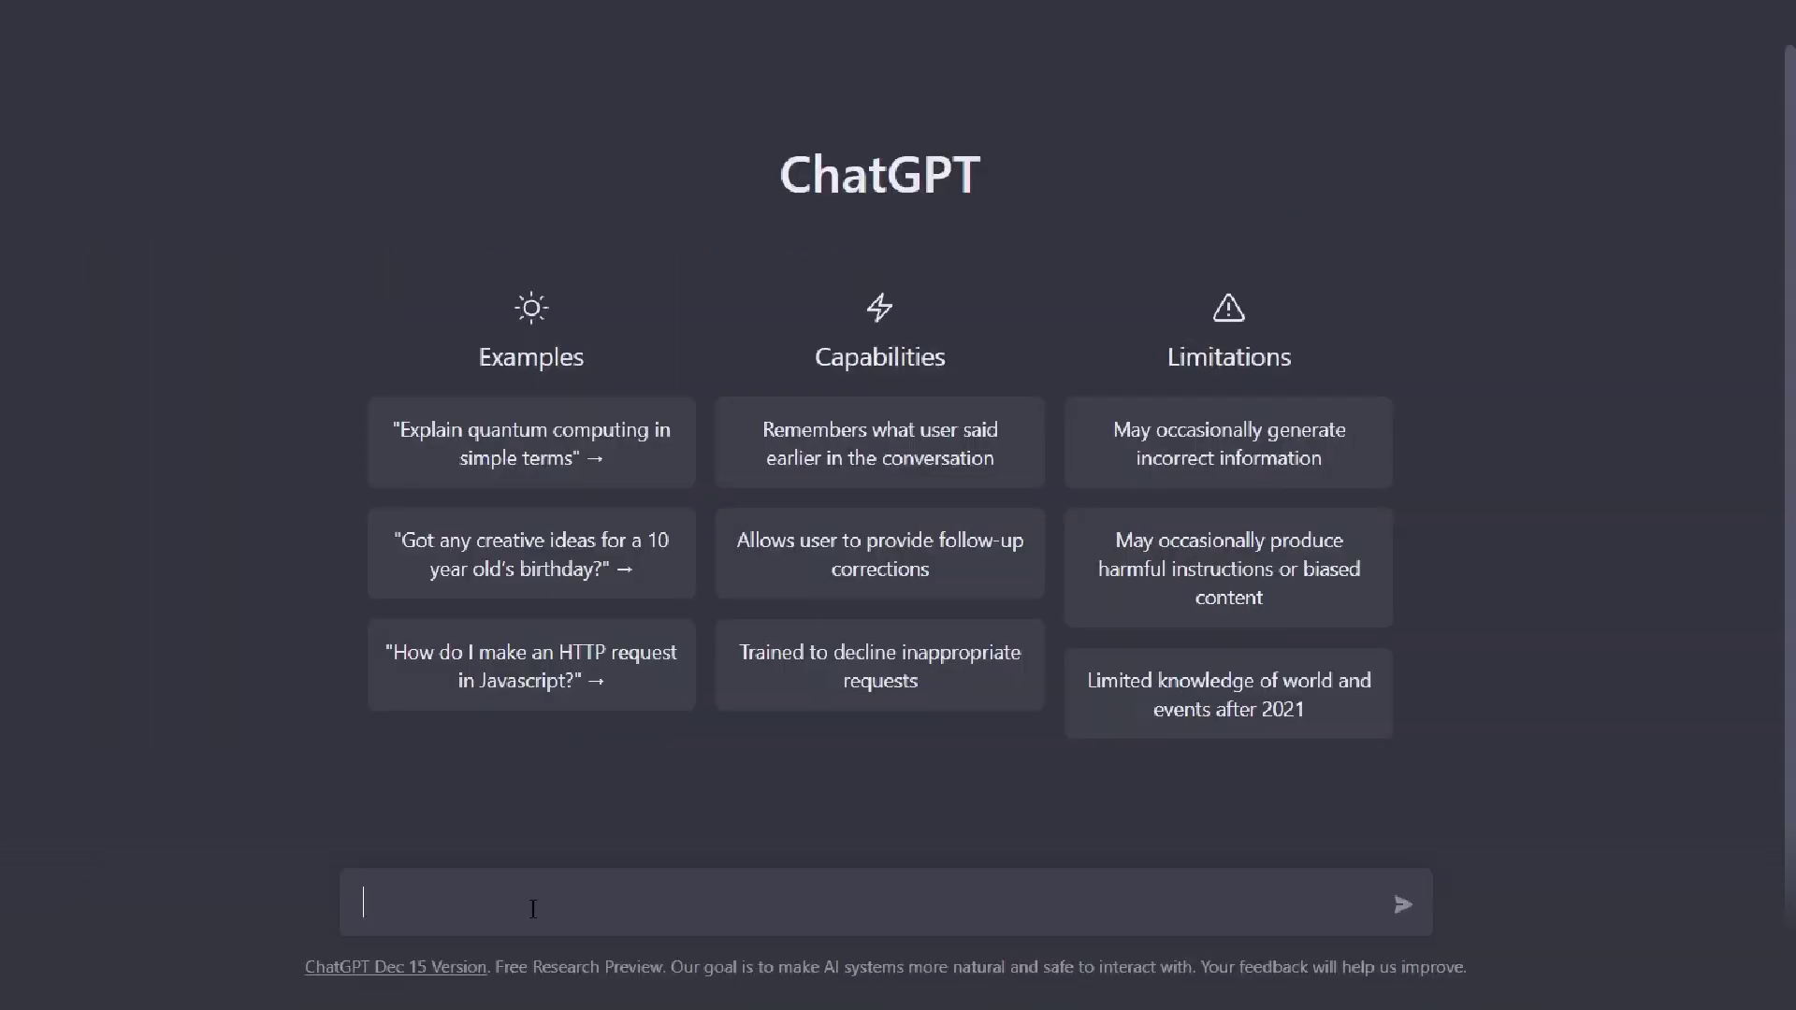
pyautogui.write('wr')
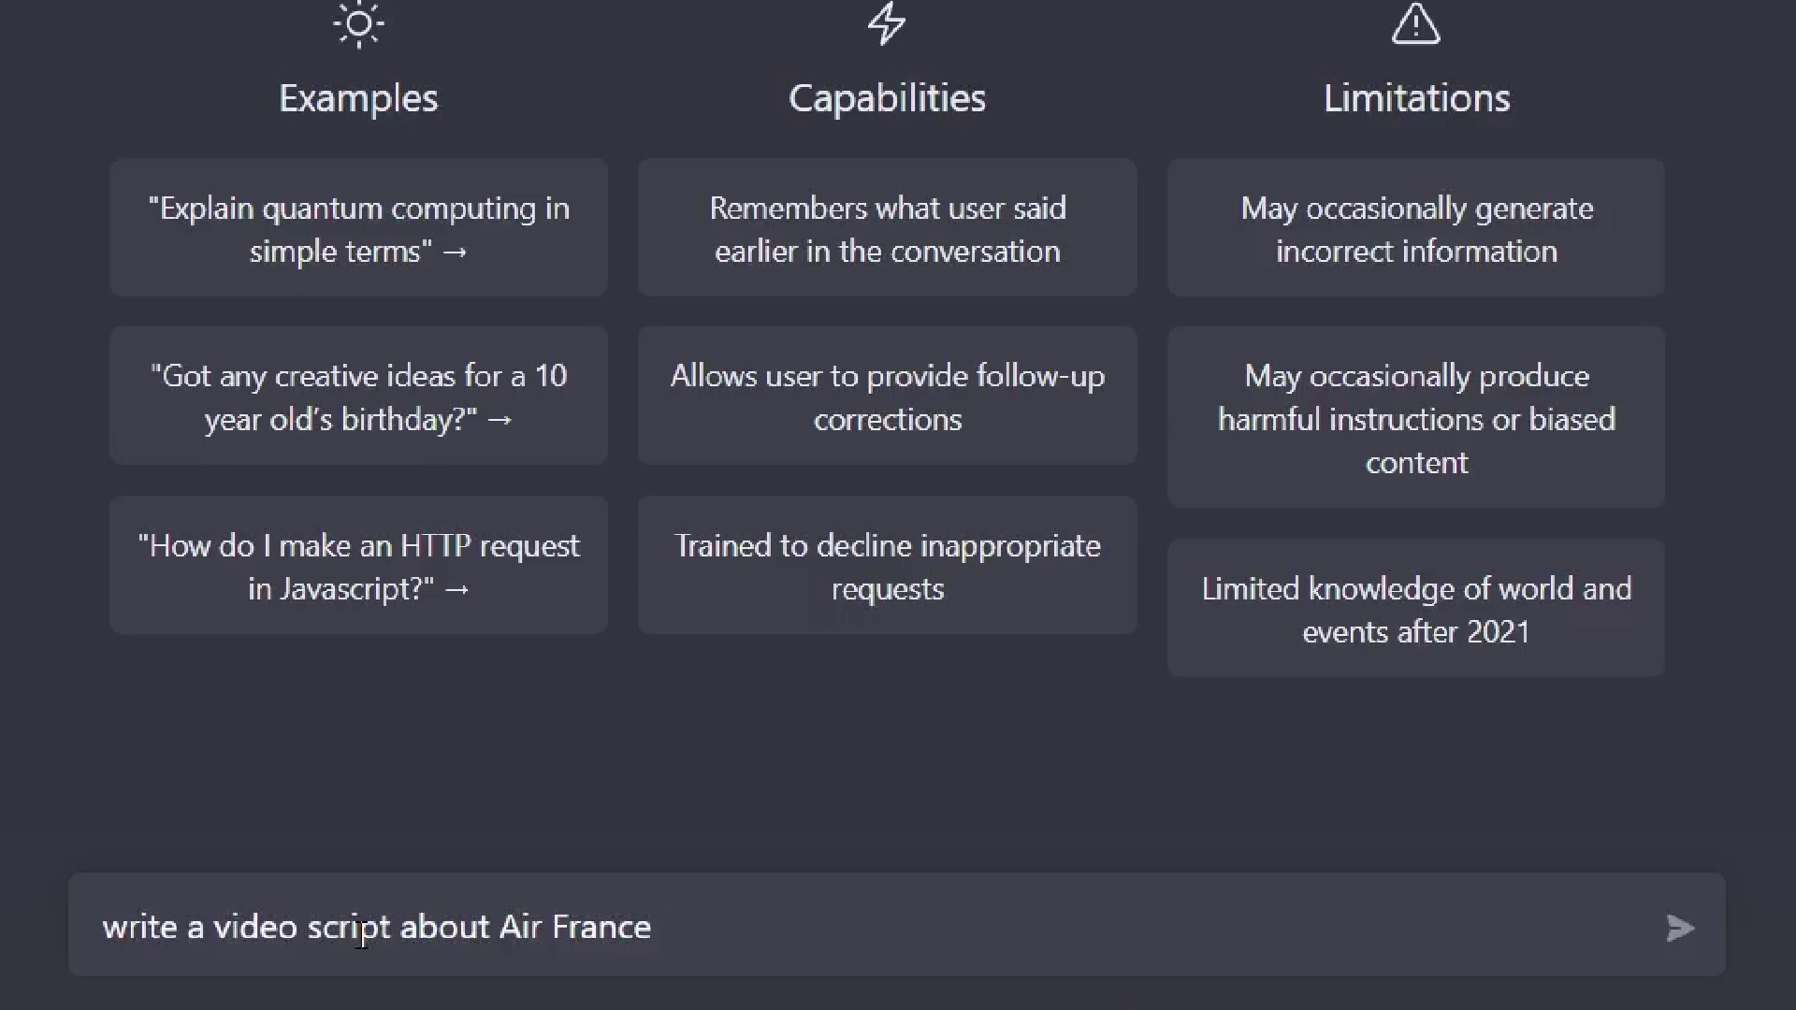
pyautogui.press('Return')
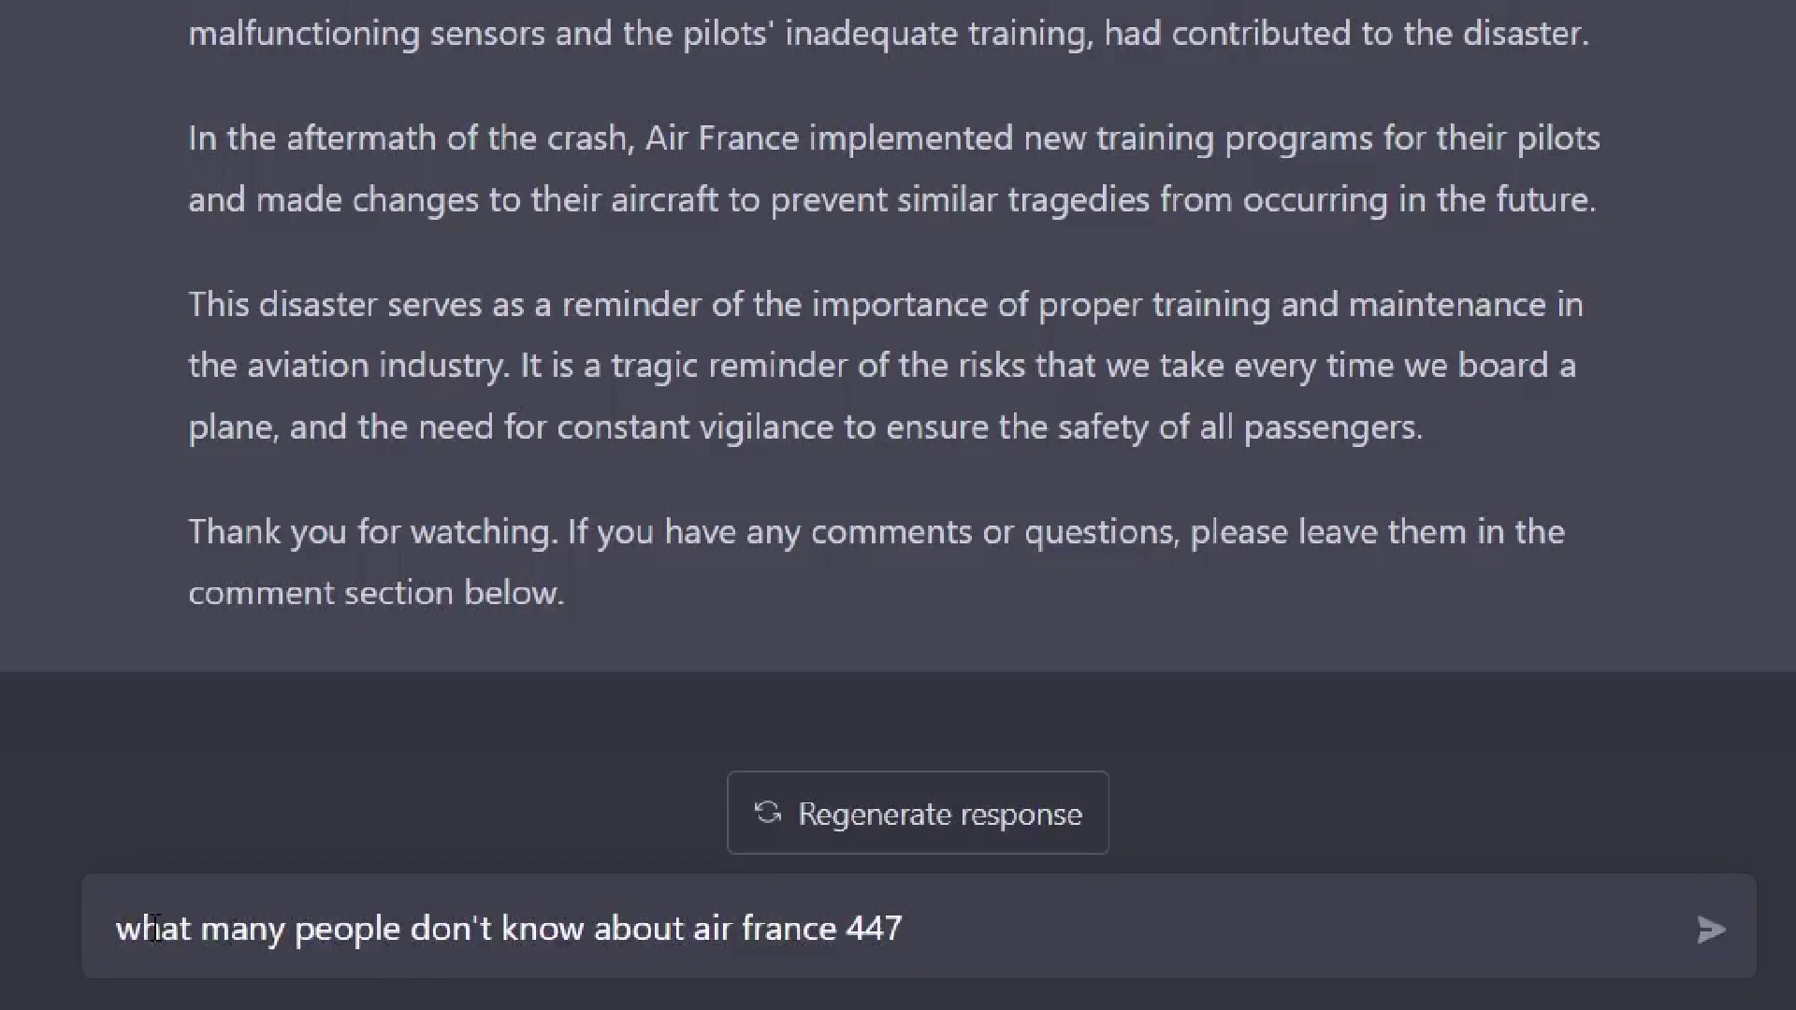
# - Send ChatGPT the drafted question about what people don't know about Air France 447
pyautogui.moveTo(131, 929); pyautogui.dragTo(624, 917)
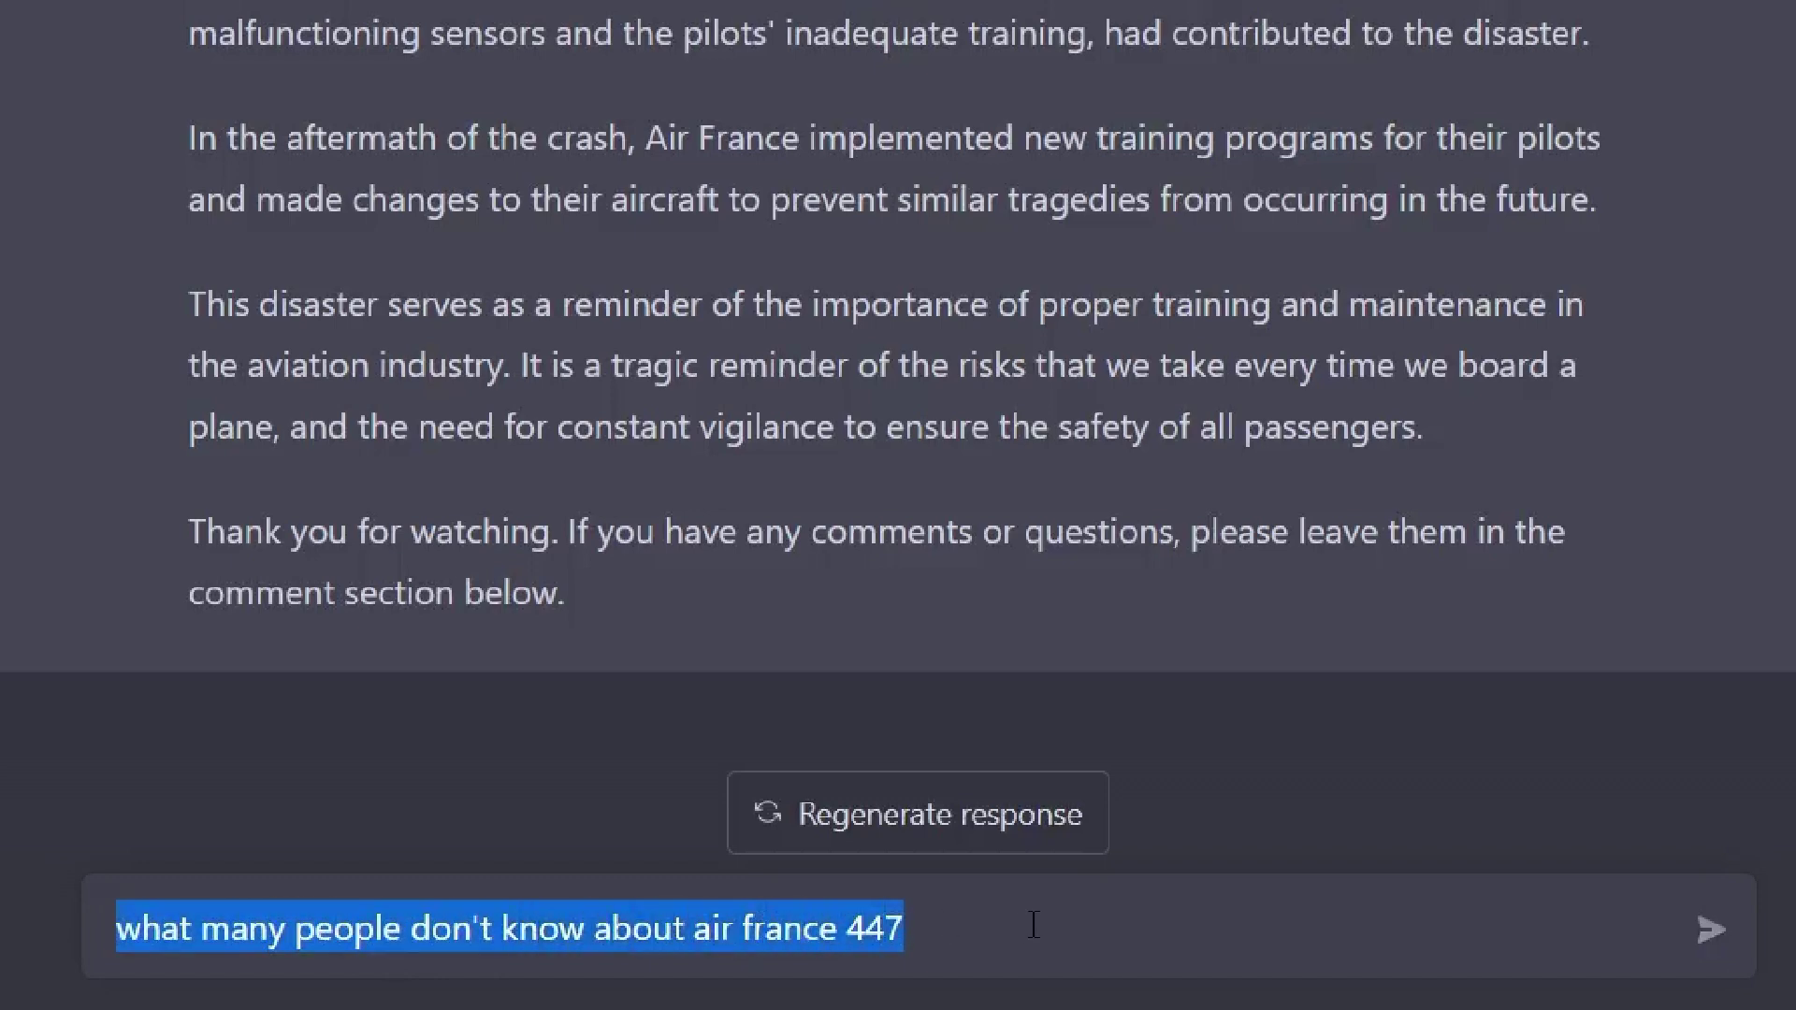
pyautogui.click(1084, 926)
pyautogui.click(1713, 929)
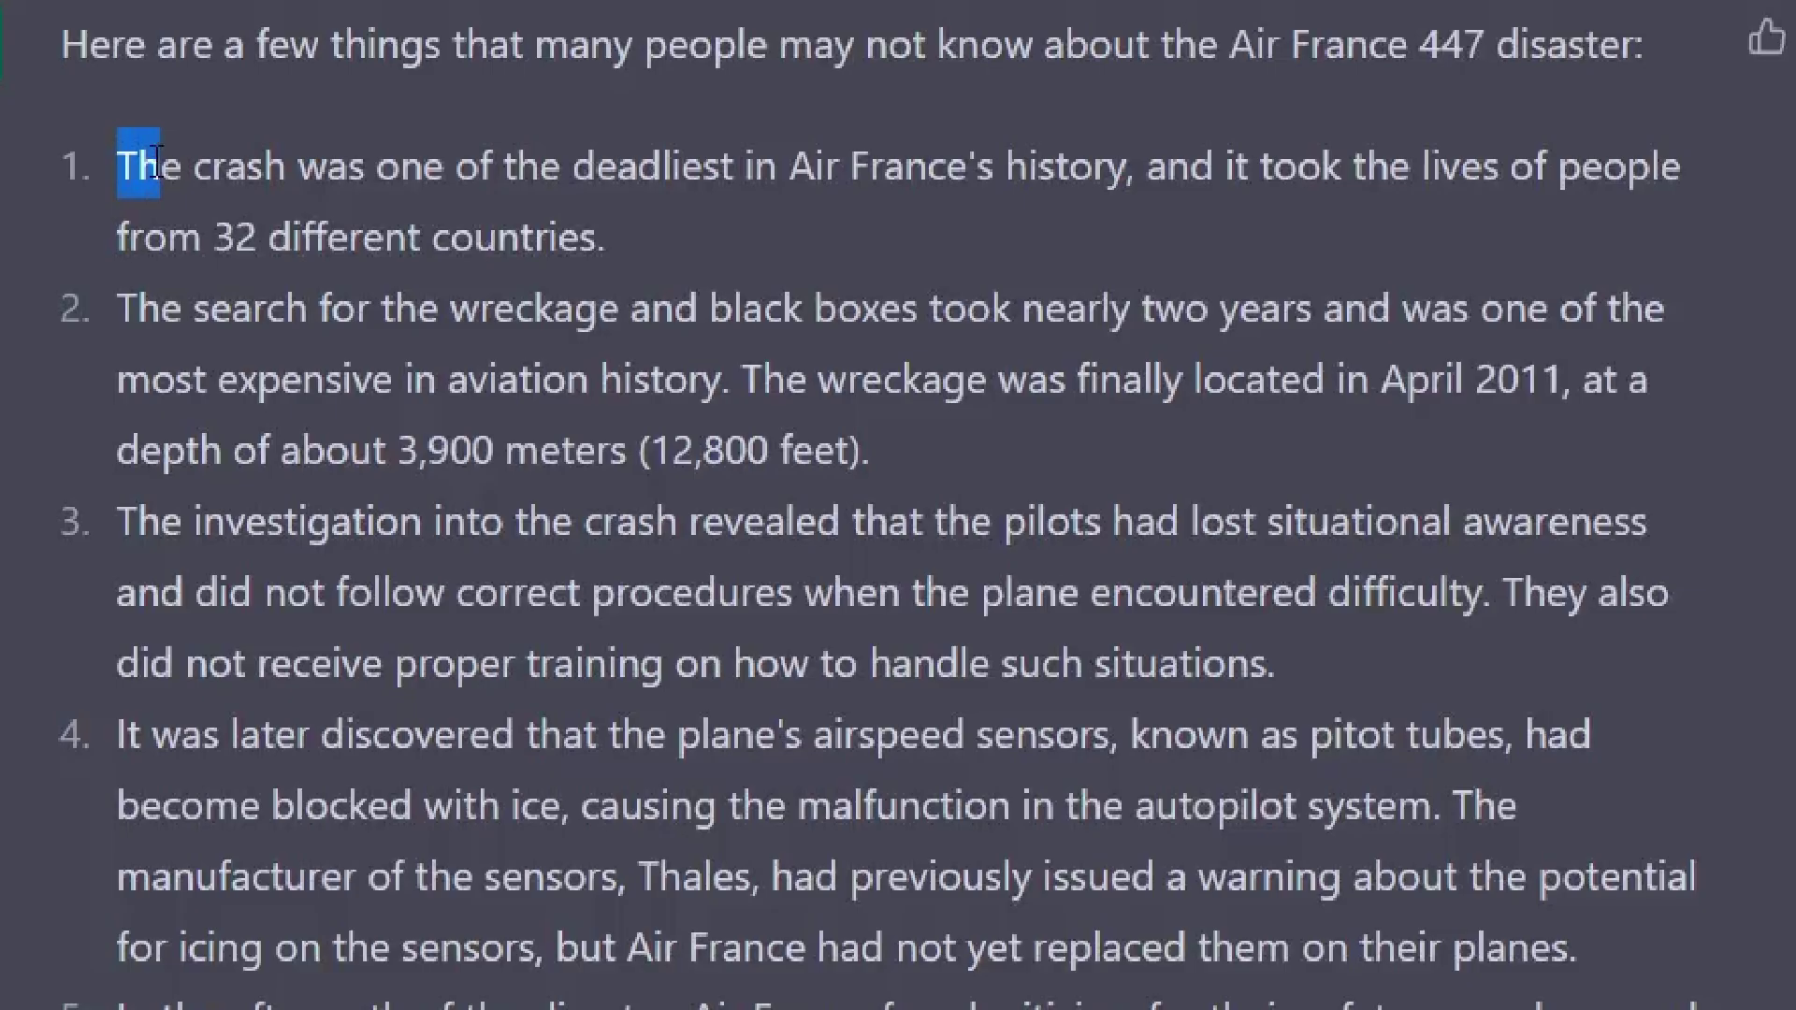
# - Select the first two listed facts, then the script paragraphs for copying
pyautogui.moveTo(278, 175); pyautogui.dragTo(1701, 217)
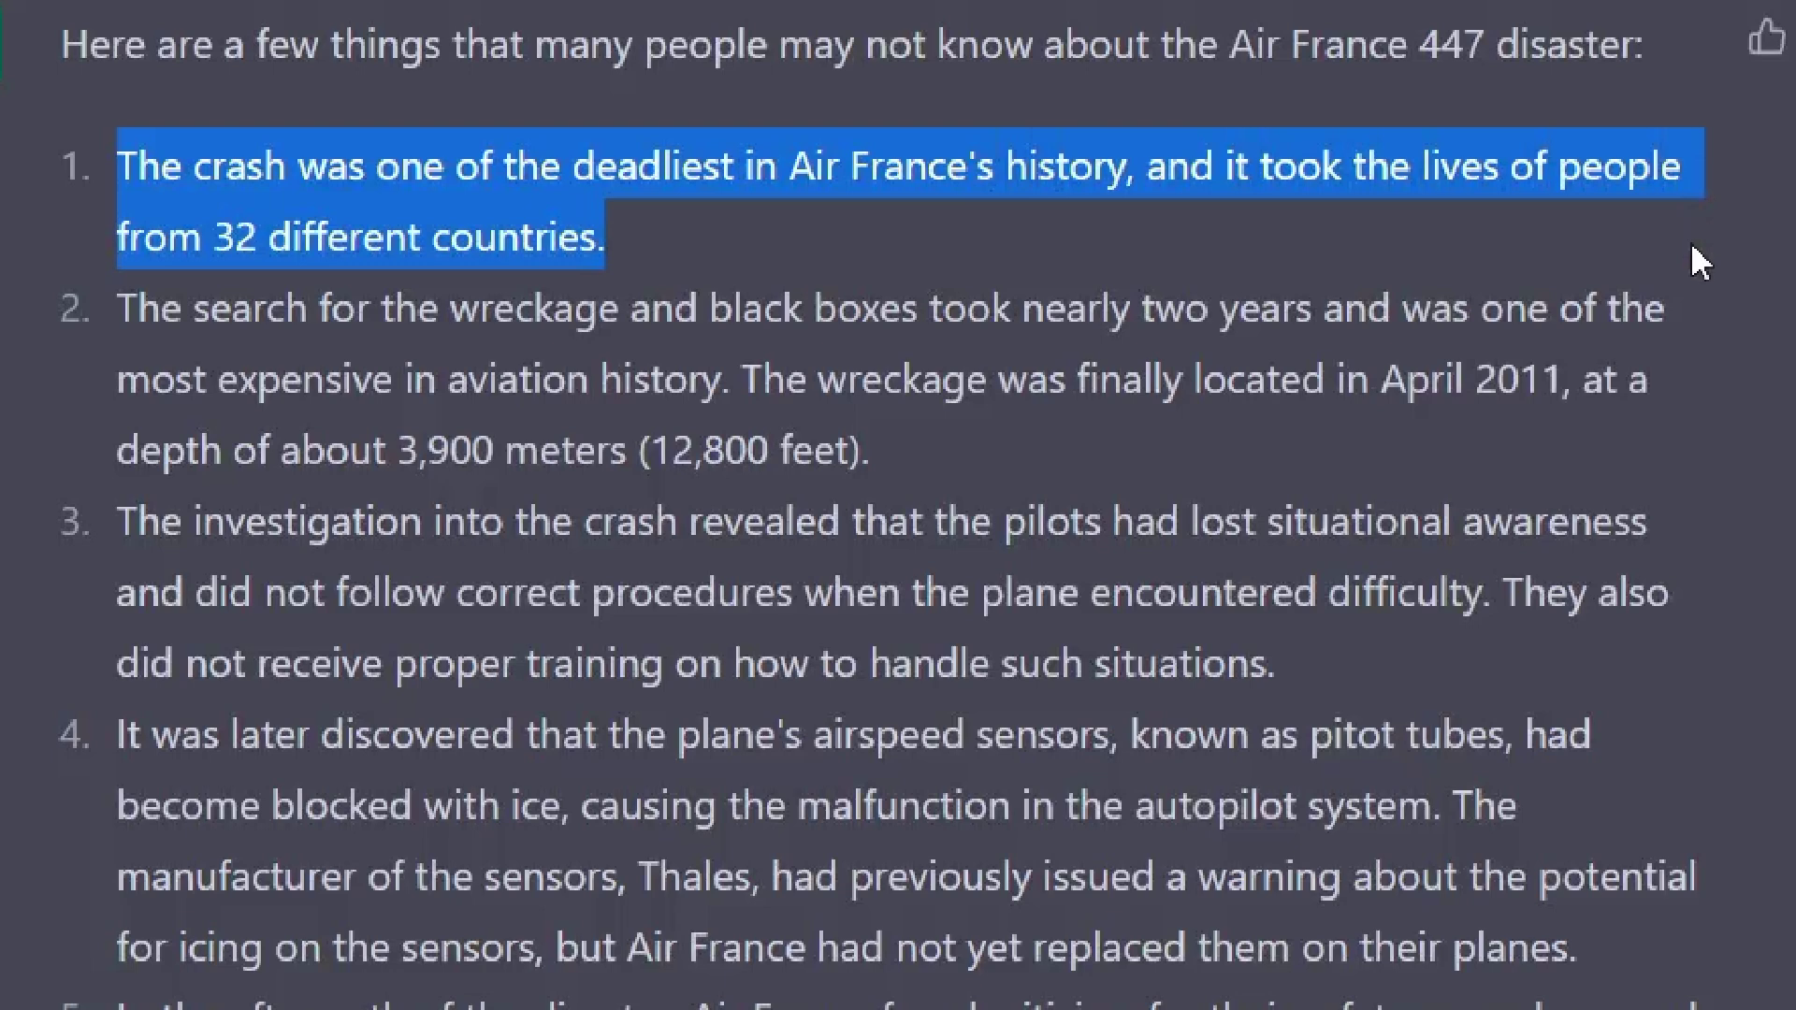
pyautogui.click(1773, 444)
pyautogui.moveTo(116, 311); pyautogui.dragTo(1595, 328)
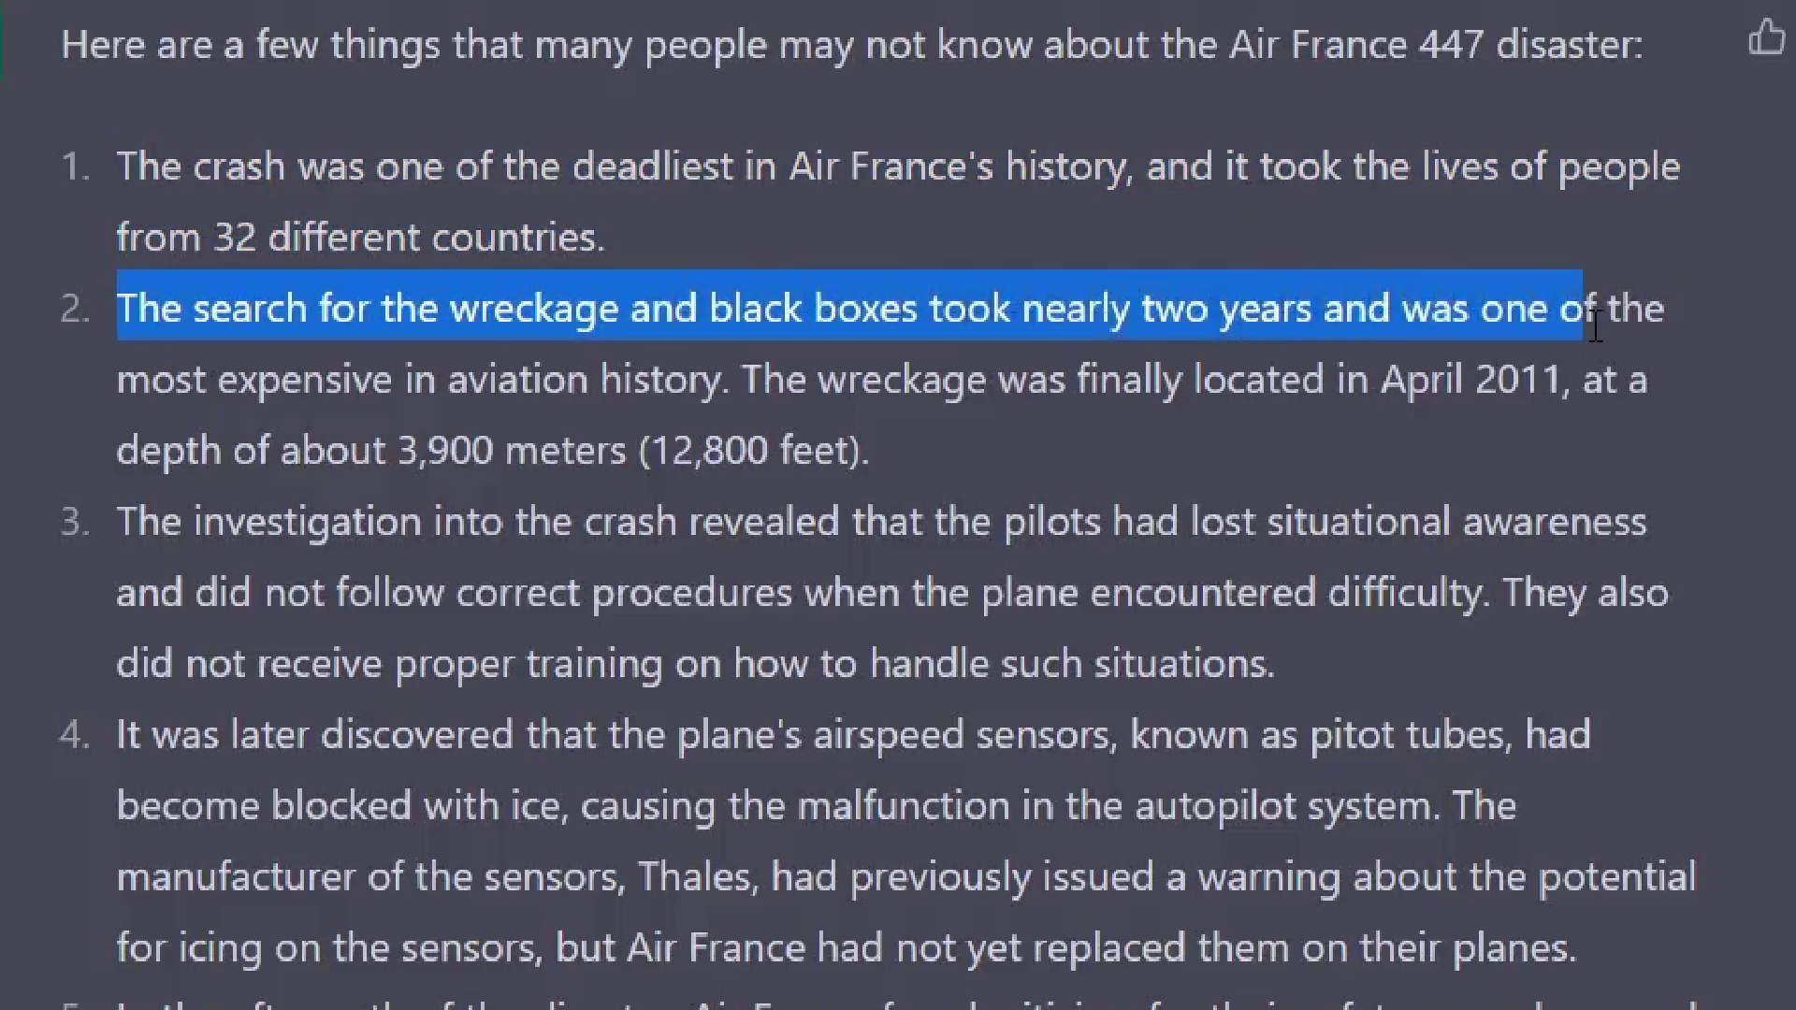
pyautogui.click(1712, 493)
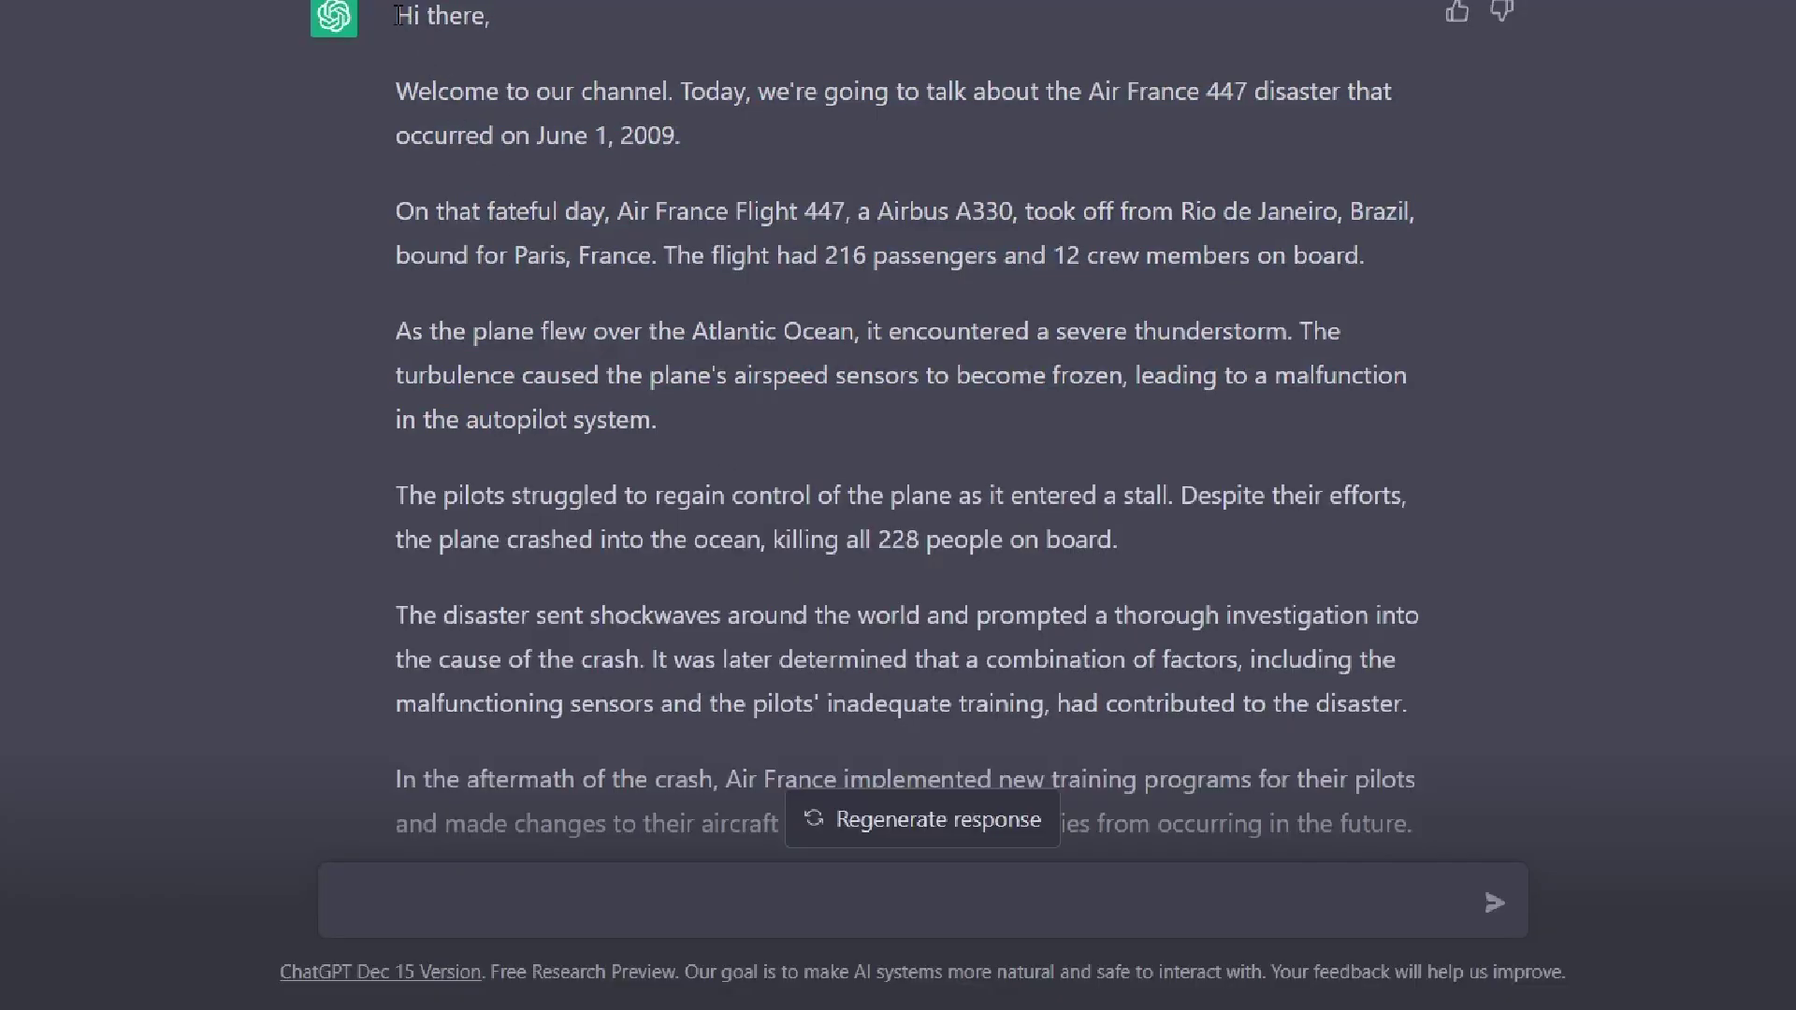
pyautogui.moveTo(467, 90); pyautogui.dragTo(692, 427)
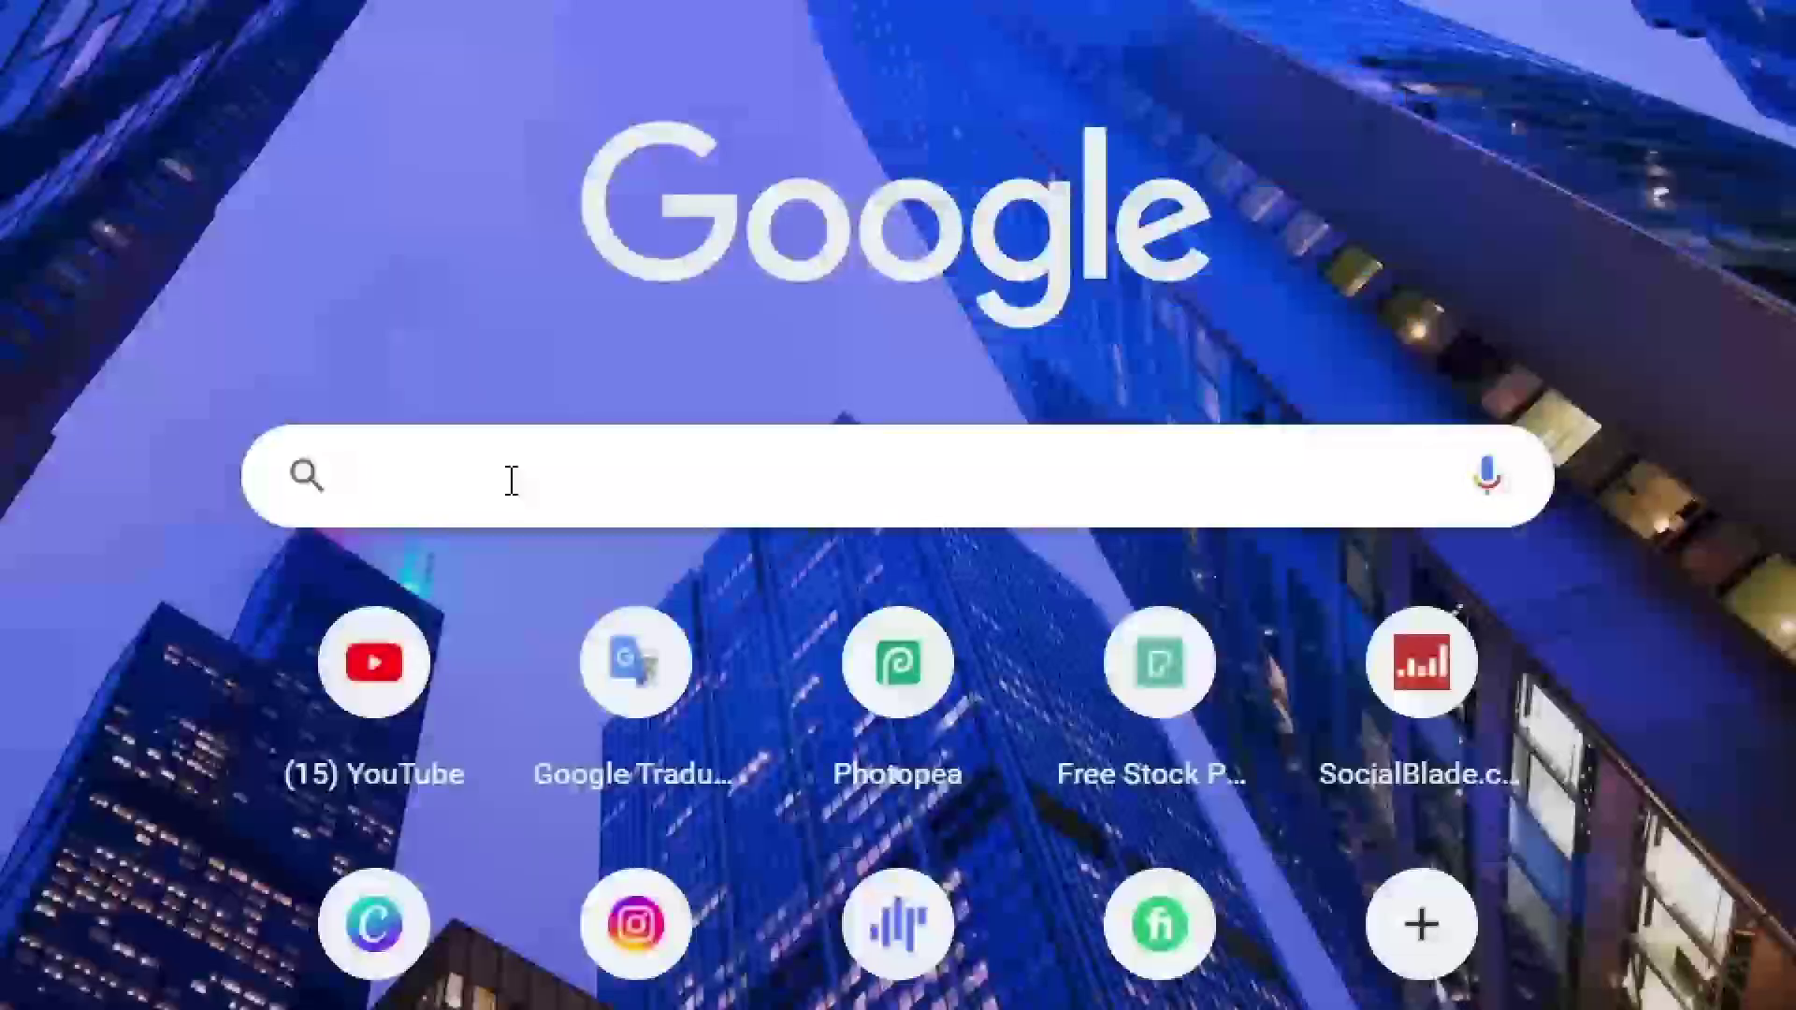
# - Search Google for 'pictoryai' and start a Script to Video project via Pictory's free trial
pyautogui.click(509, 477)
pyautogui.write('pictoryai')
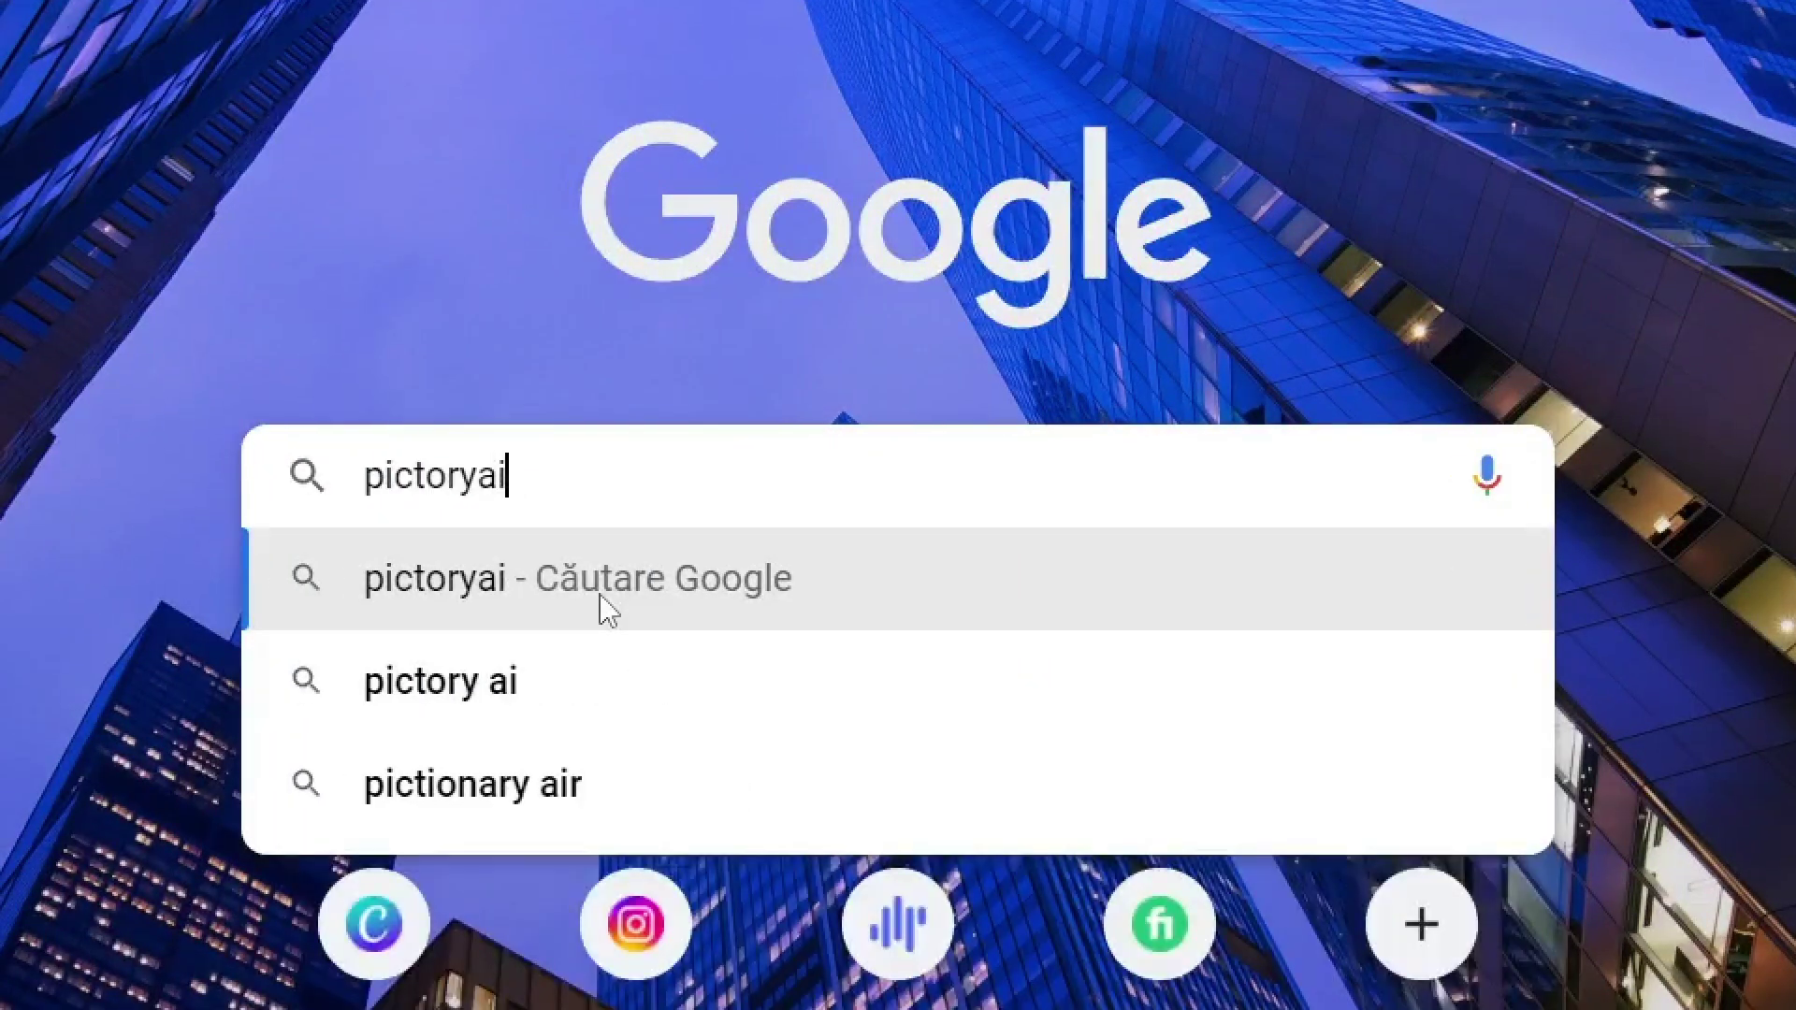
pyautogui.press('Return')
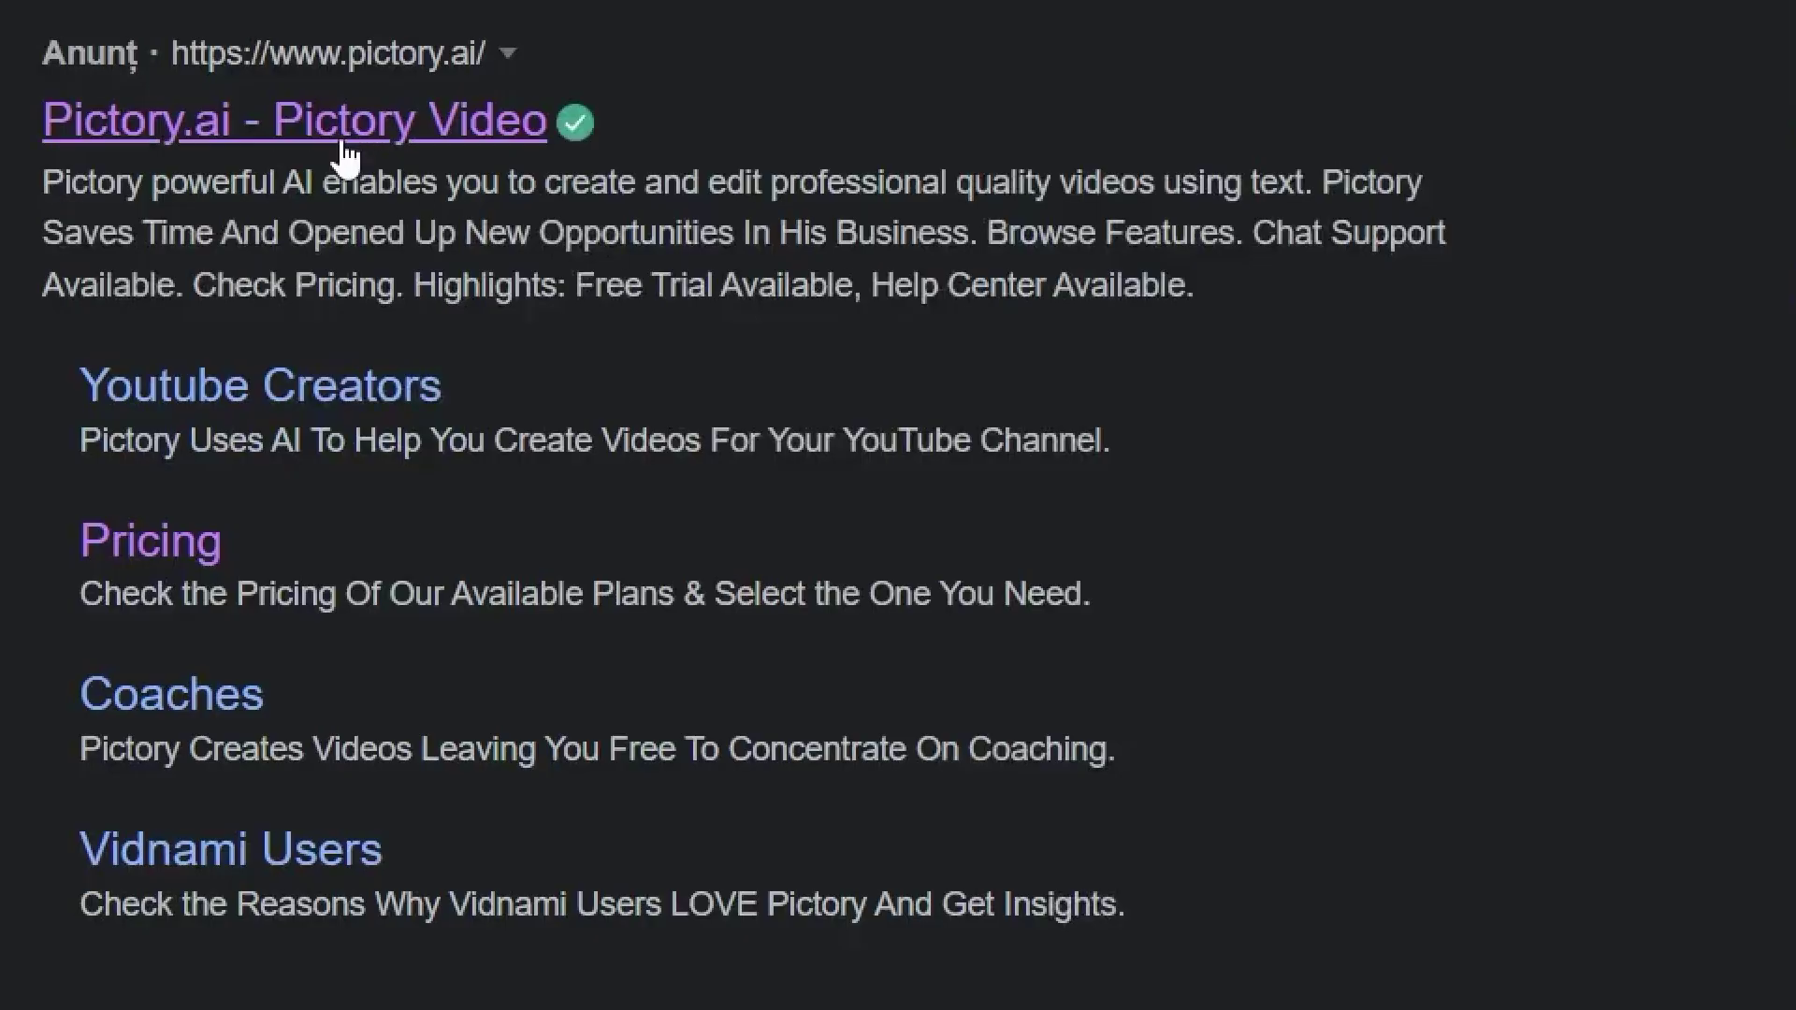
pyautogui.click(344, 147)
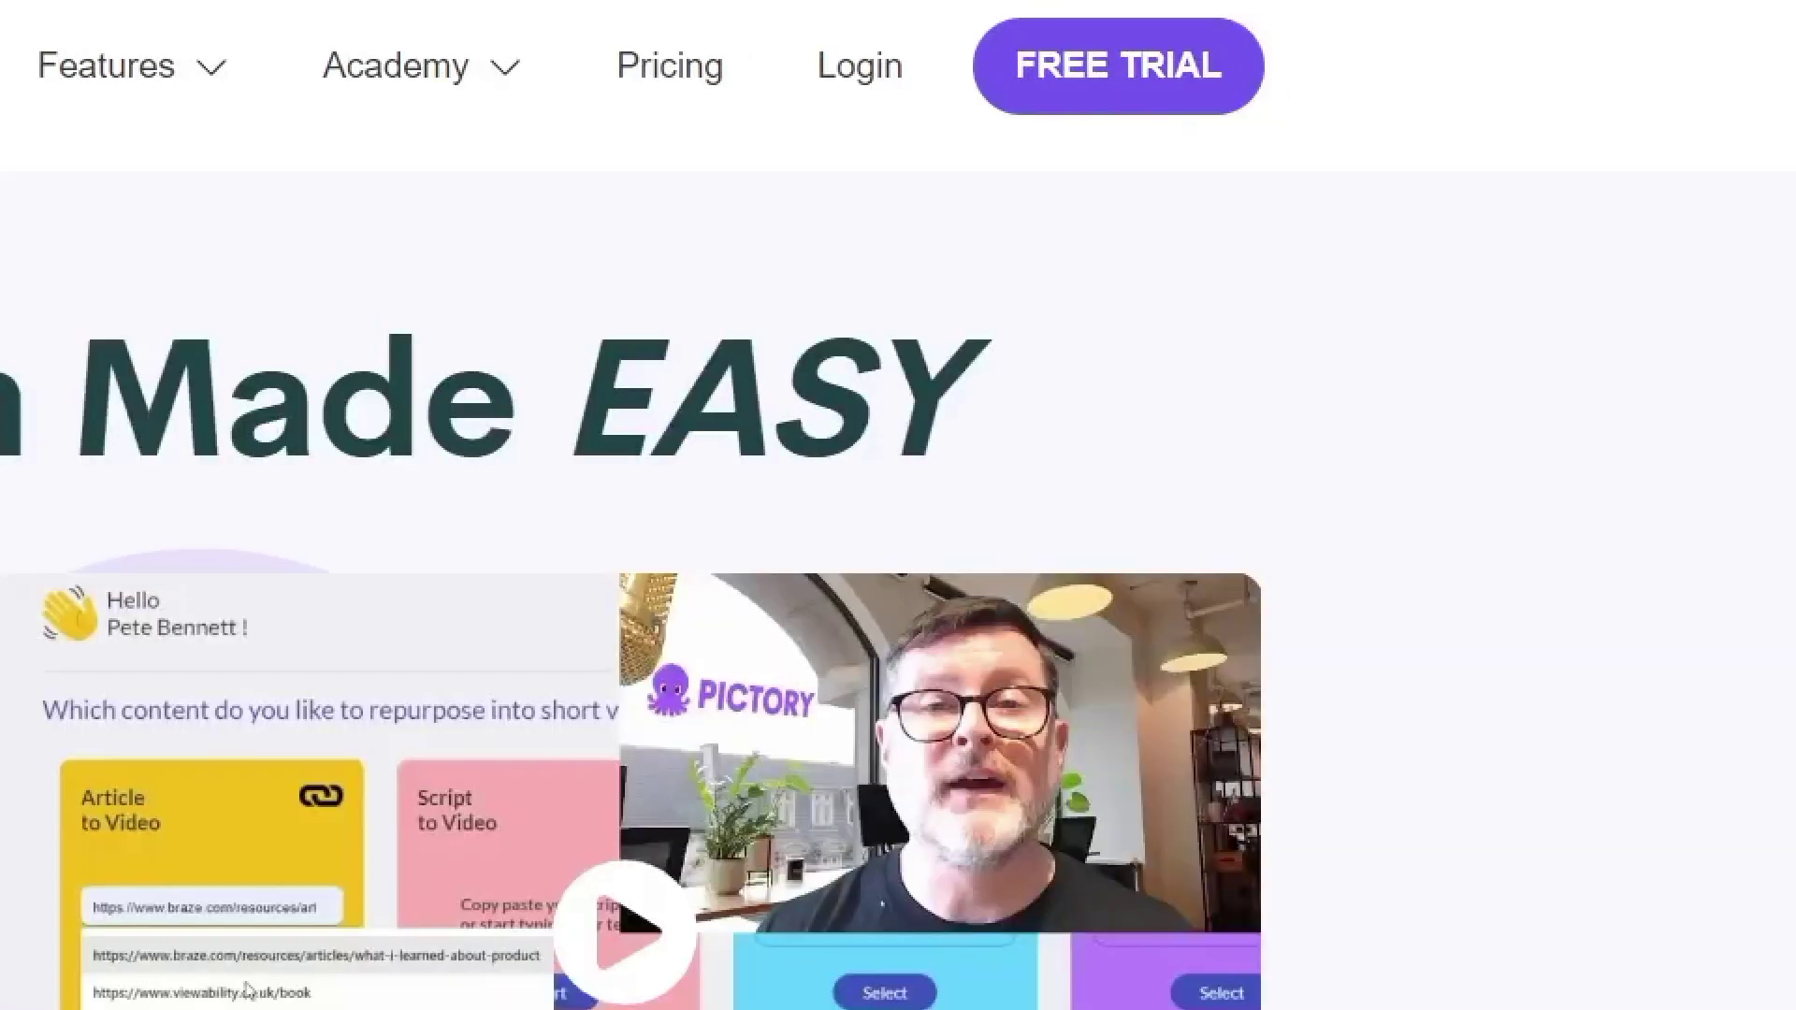
pyautogui.click(1140, 67)
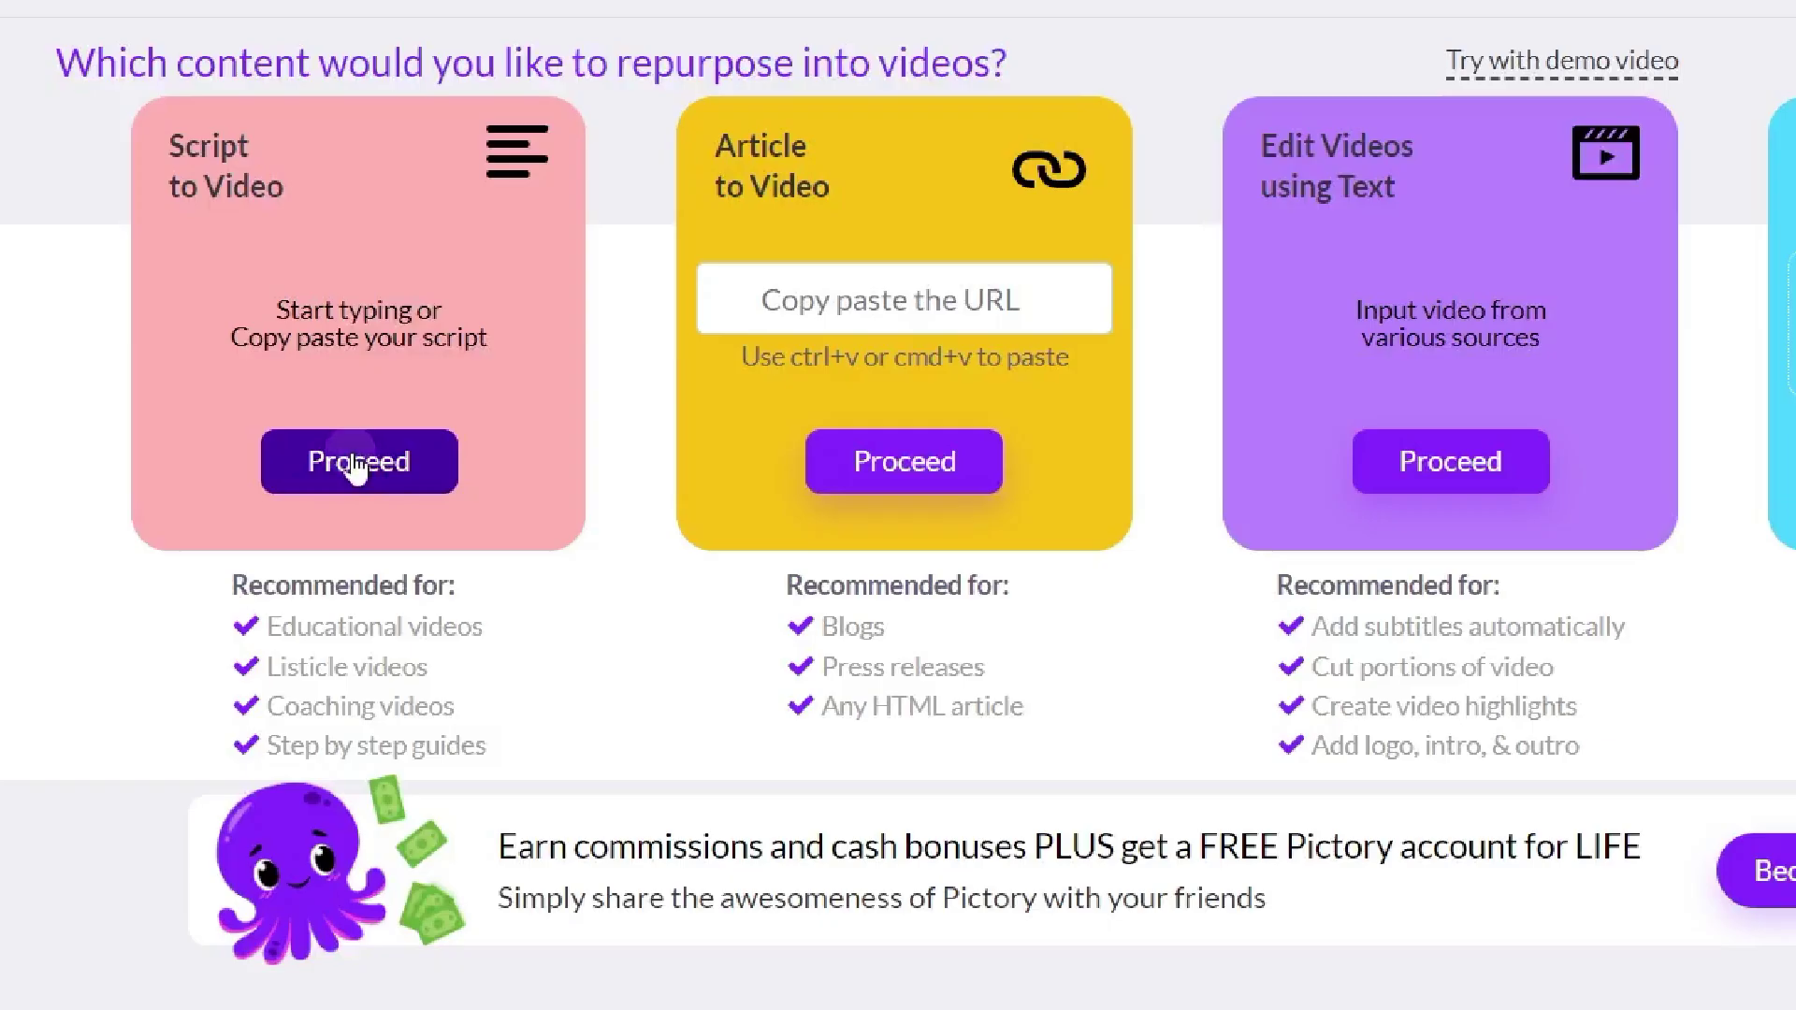
pyautogui.click(356, 463)
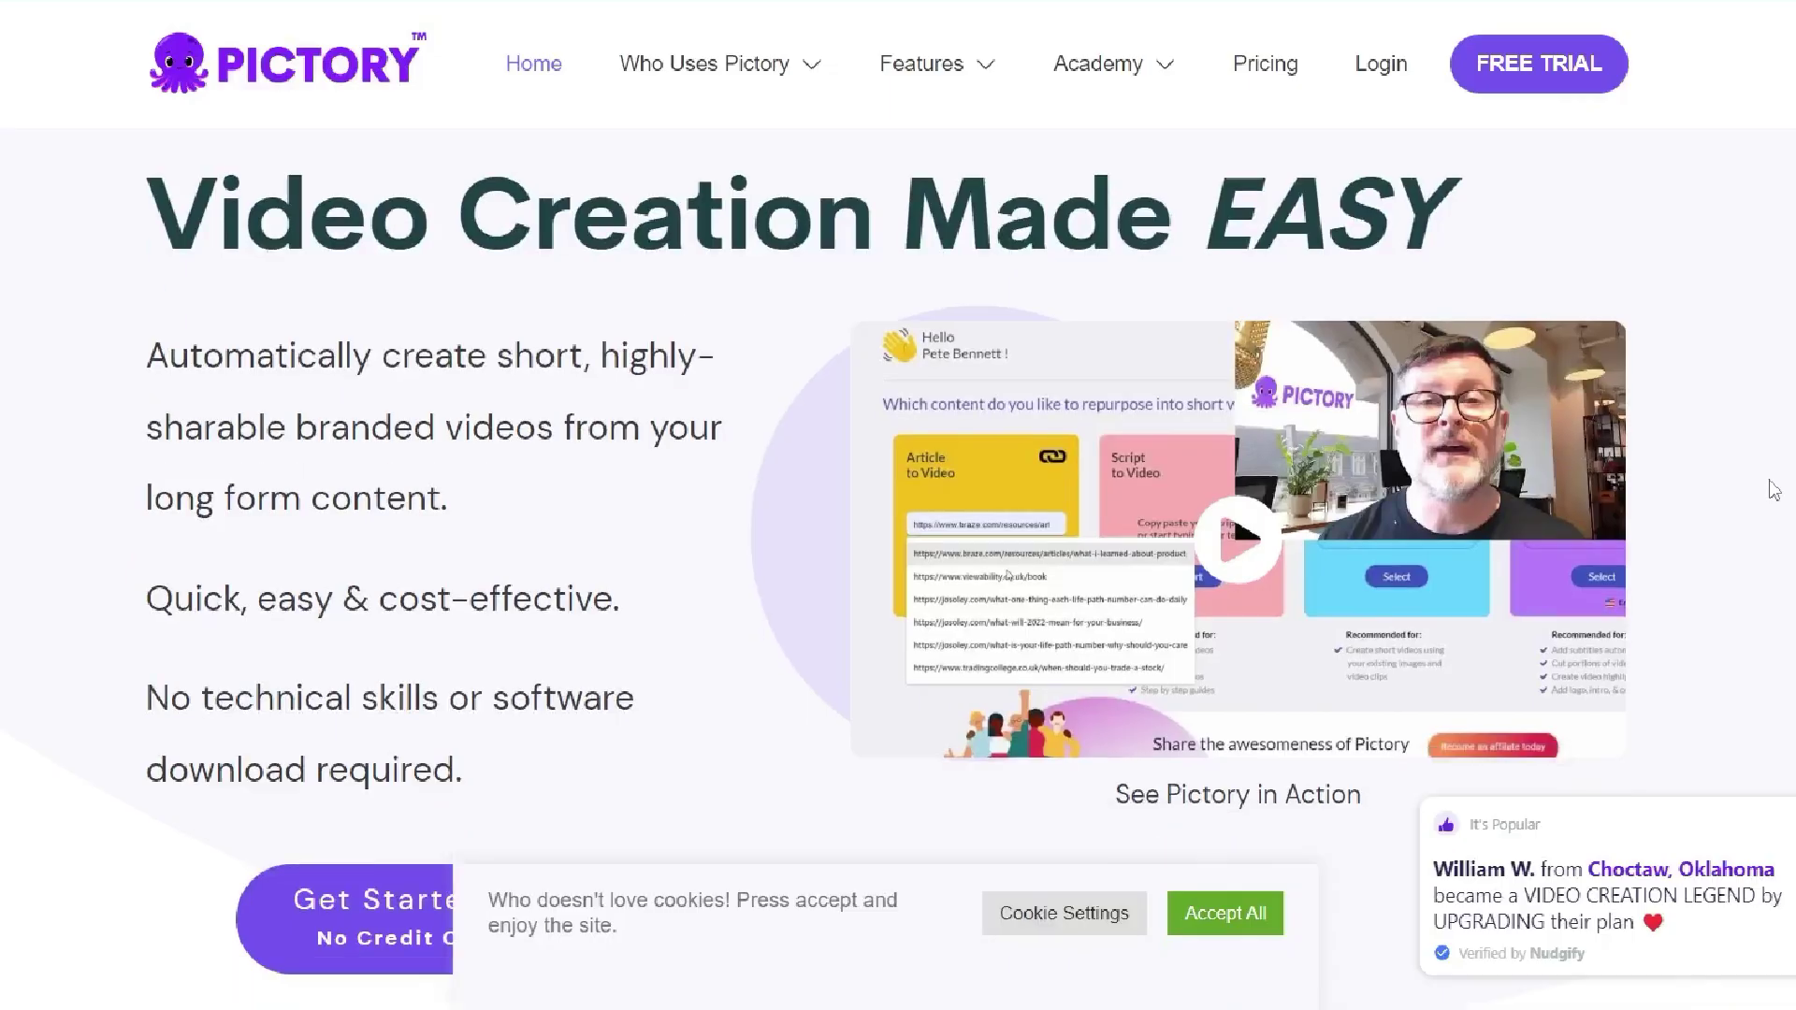
# - Scroll through the Pictory page to review the empty Script to Video editor
pyautogui.scroll(-10, 1769, 487)
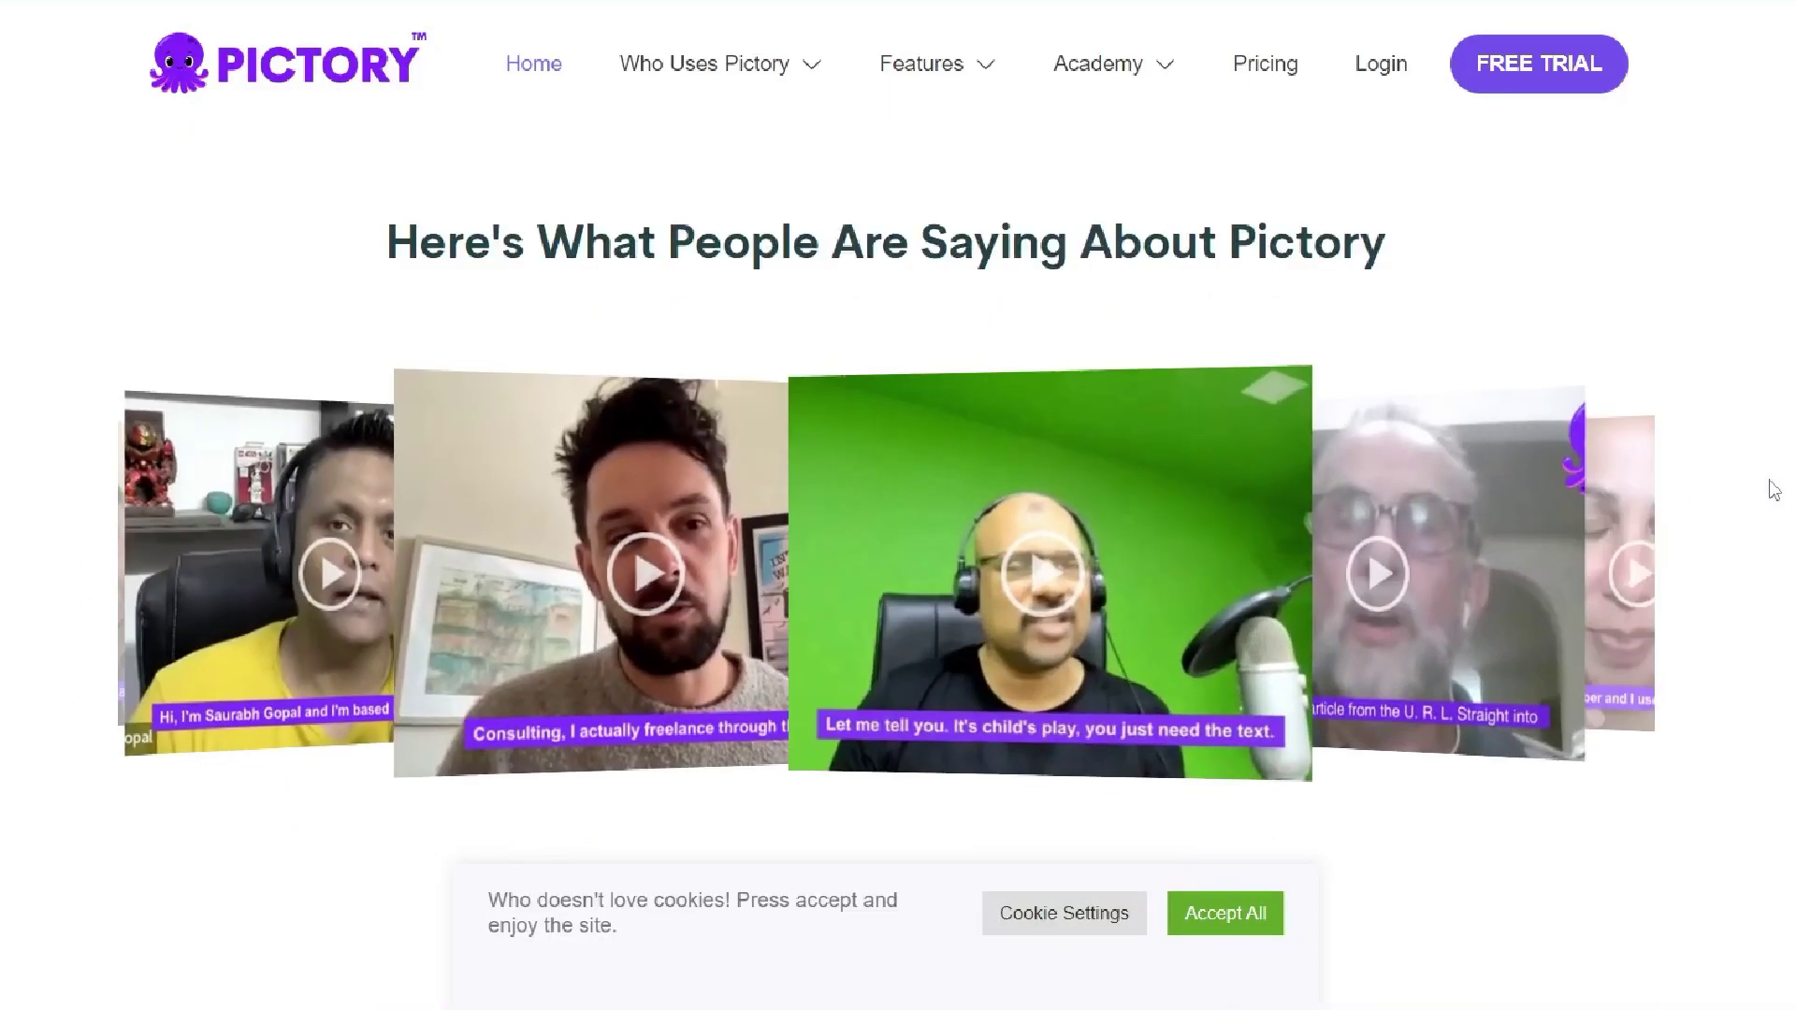
pyautogui.scroll(-15, 1769, 486)
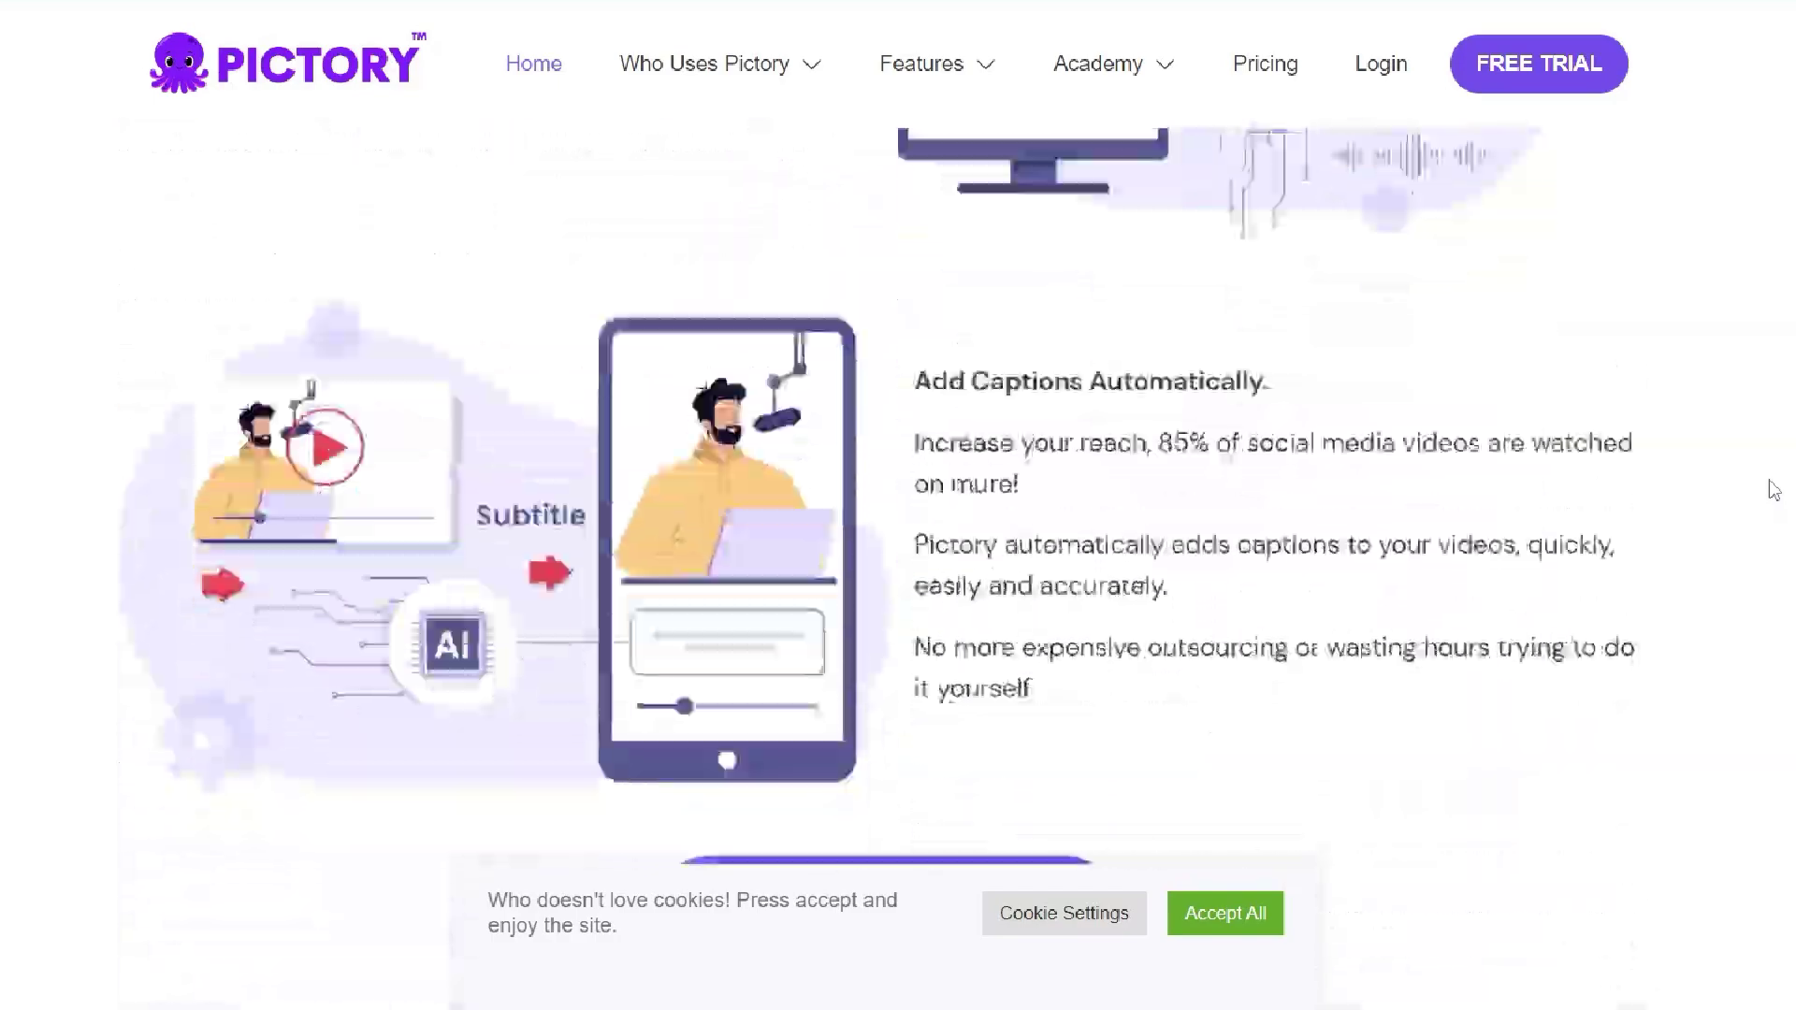
pyautogui.scroll(-15, 1773, 489)
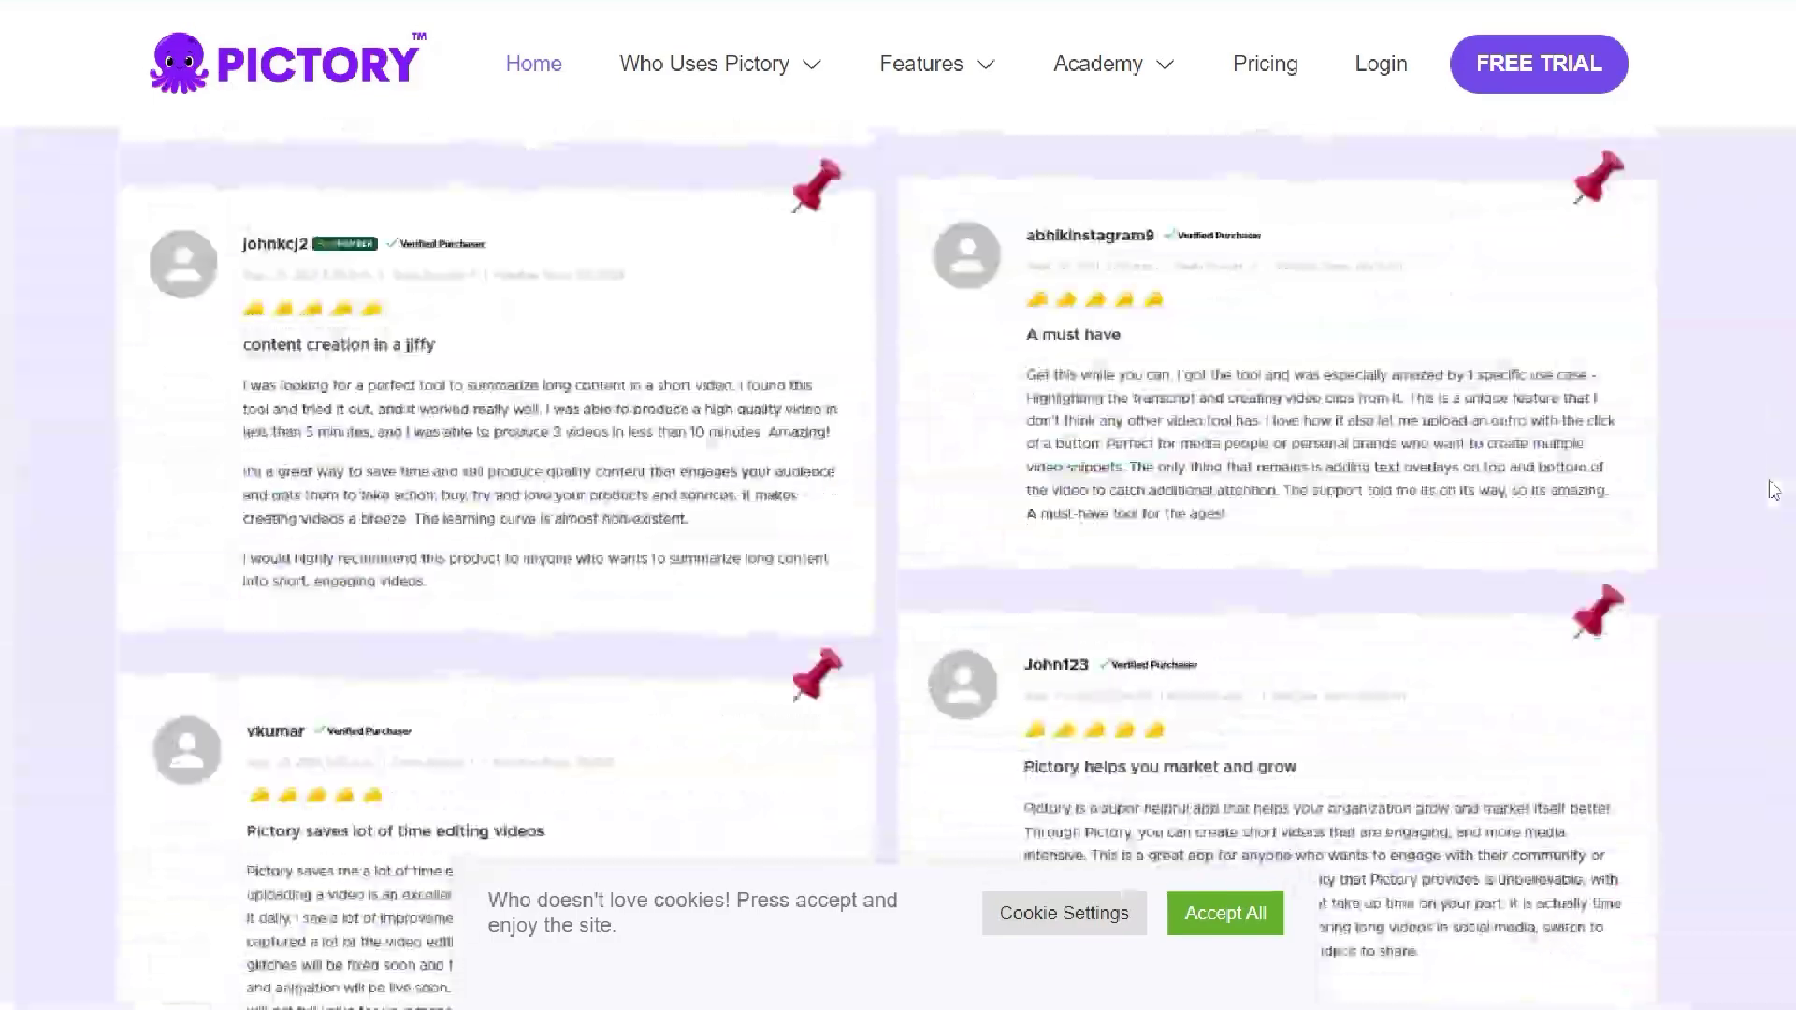
pyautogui.scroll(-15, 1771, 489)
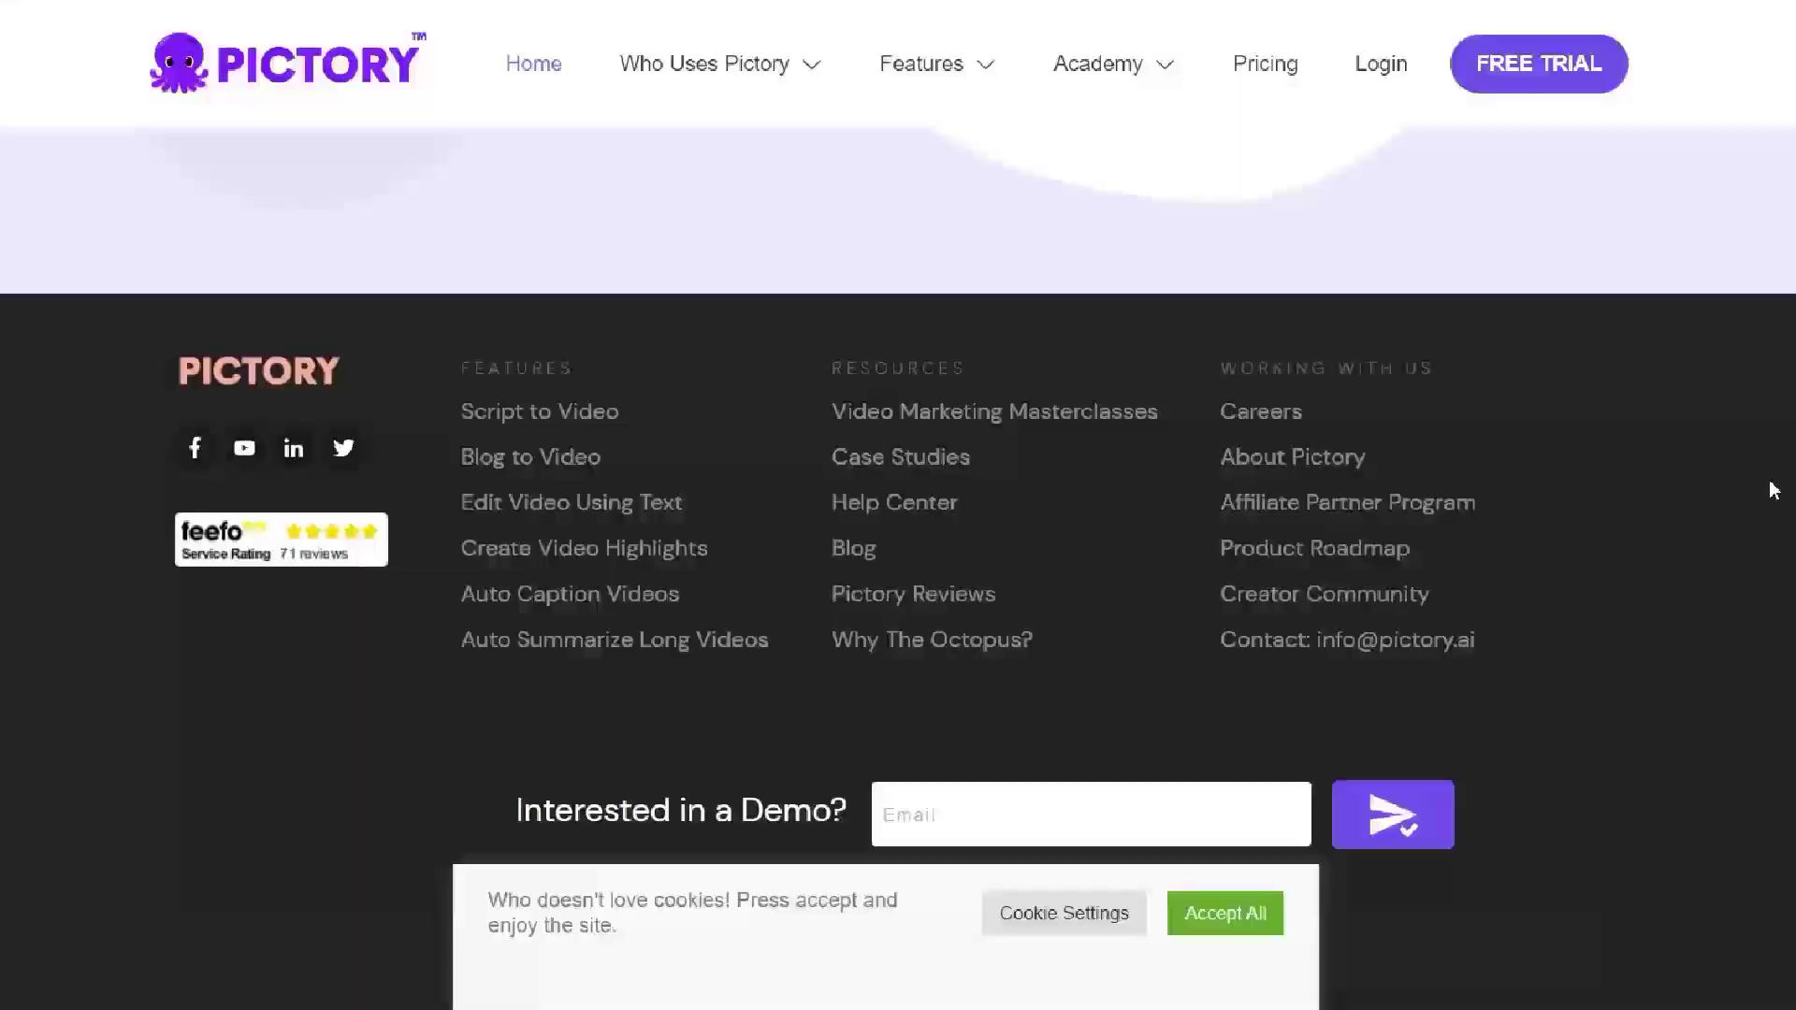
pyautogui.scroll(5, 1771, 490)
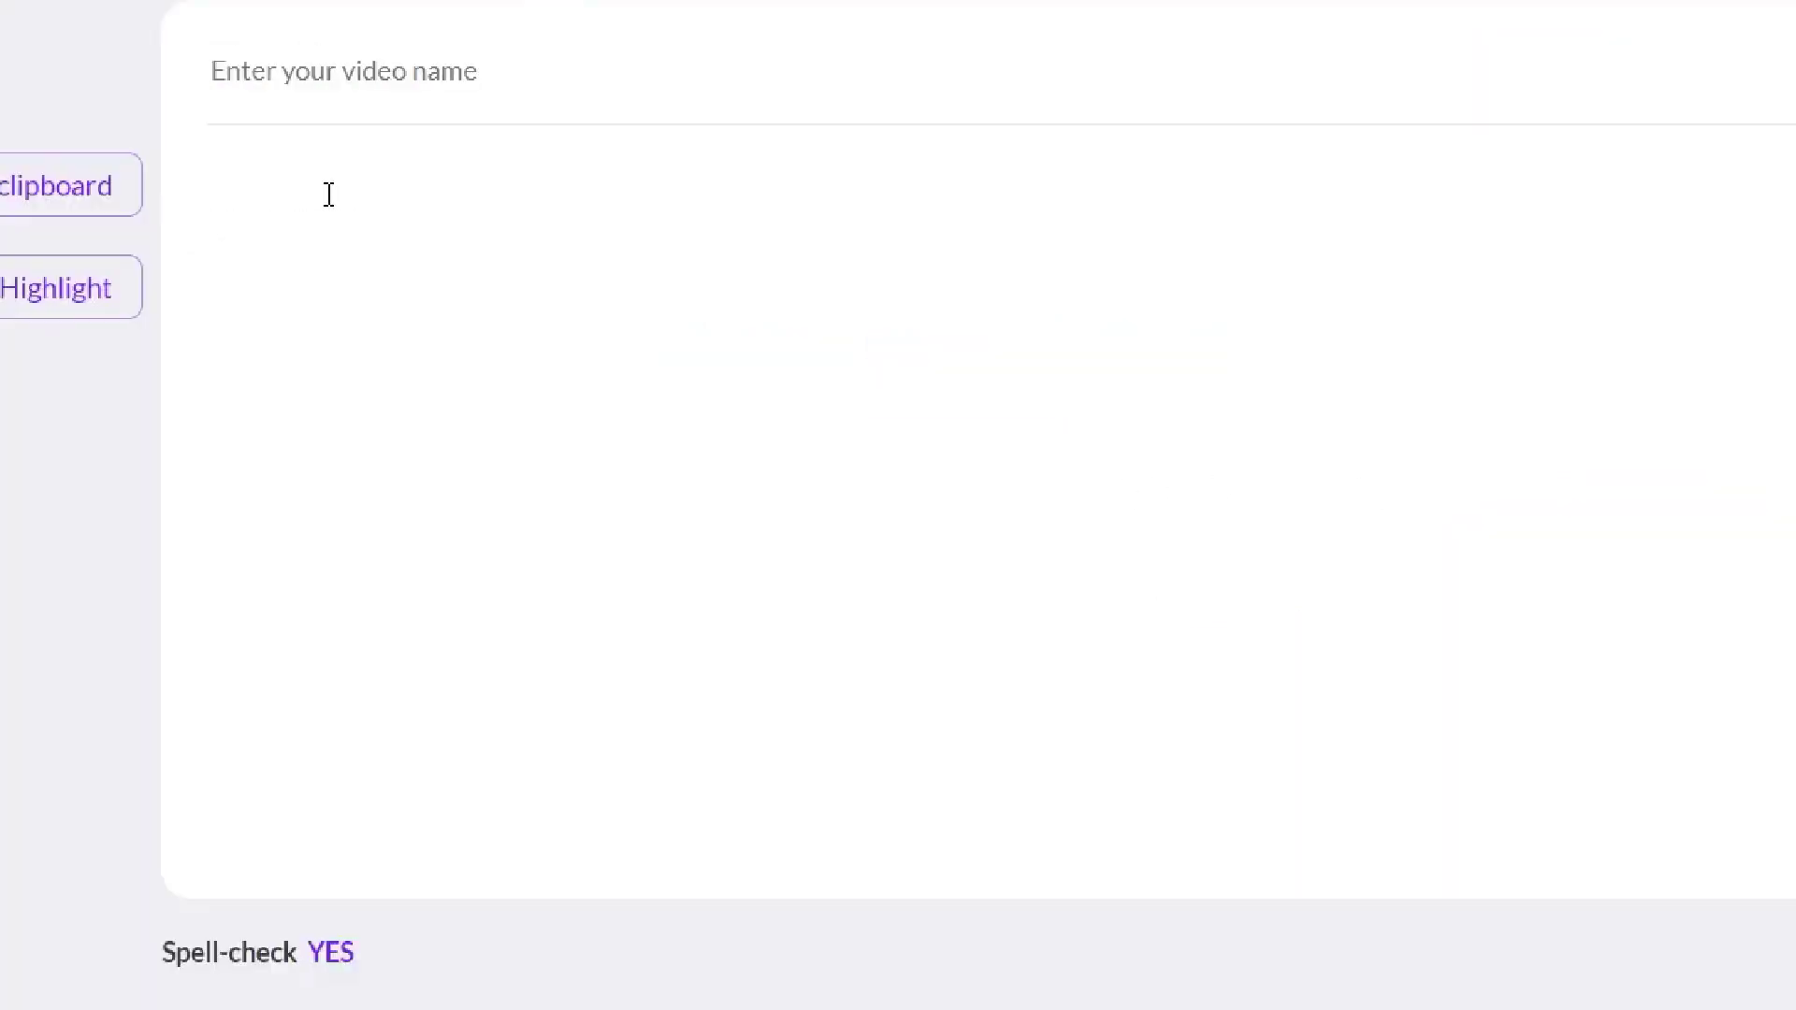
# - Paste the Air France 447 script and accept the 'an Airbus' grammar correction
pyautogui.hotkey('ctrl', 'v')
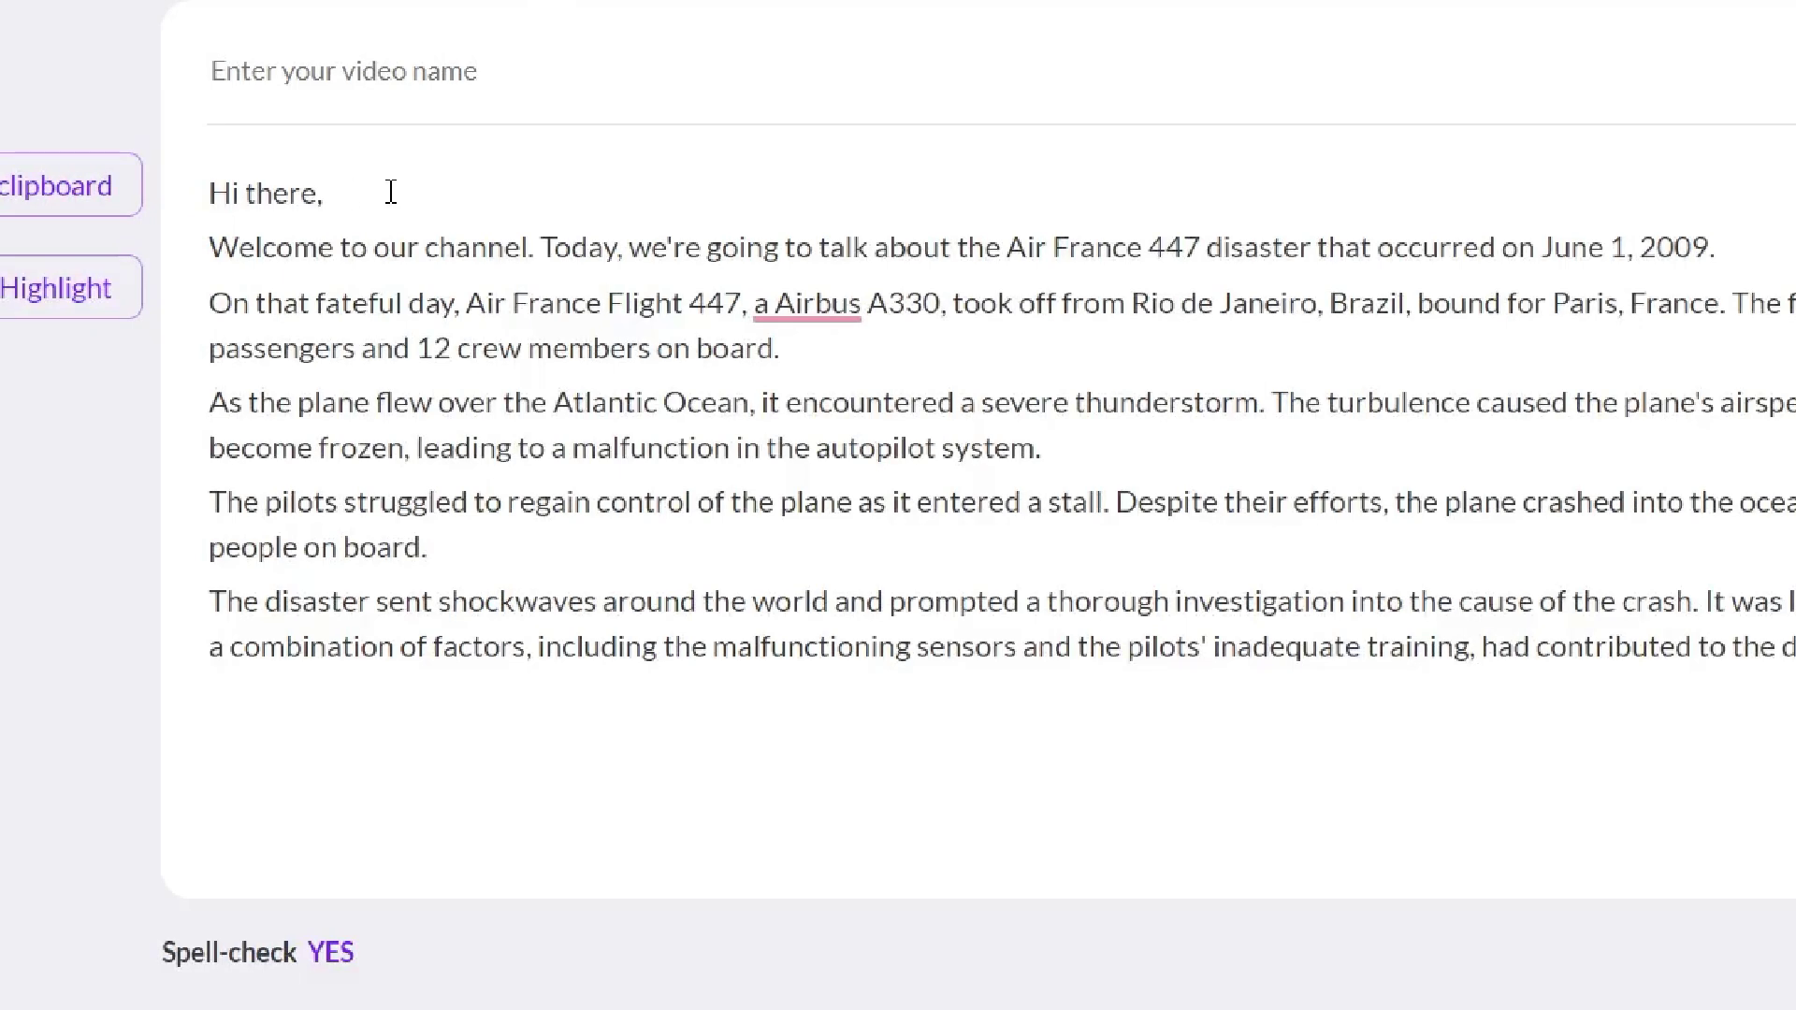
pyautogui.moveTo(823, 304)
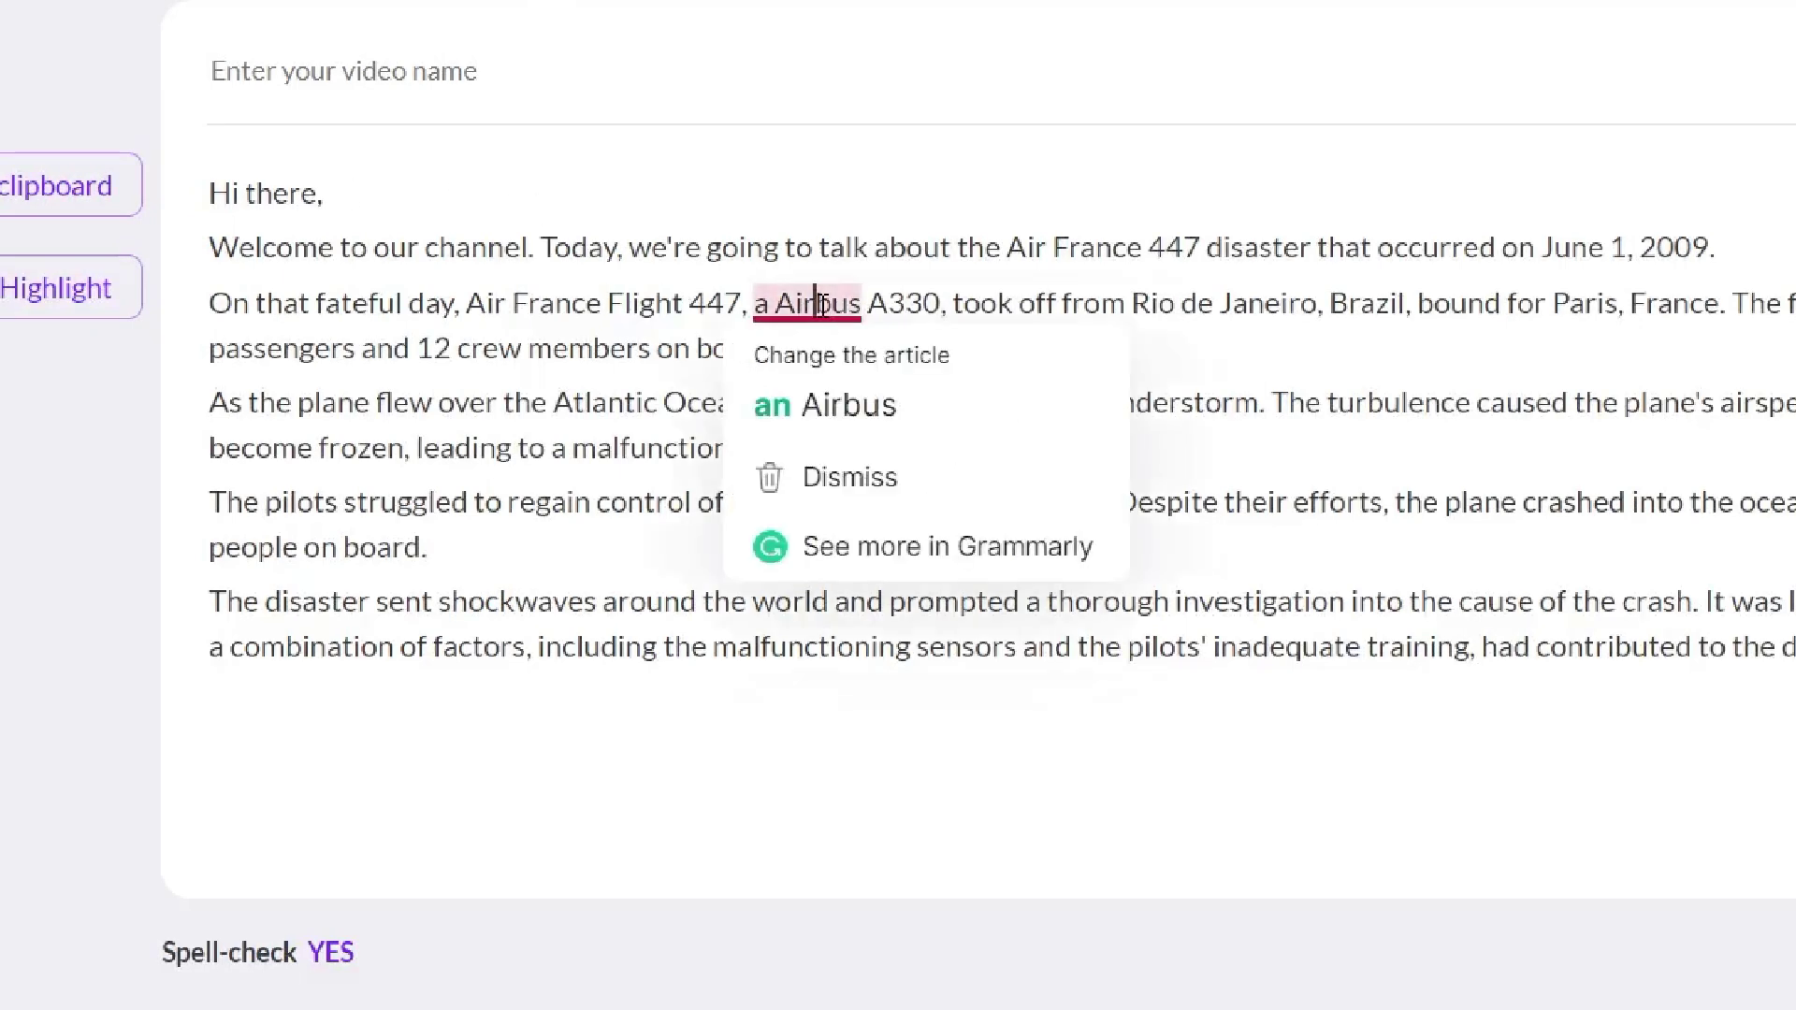
pyautogui.click(829, 389)
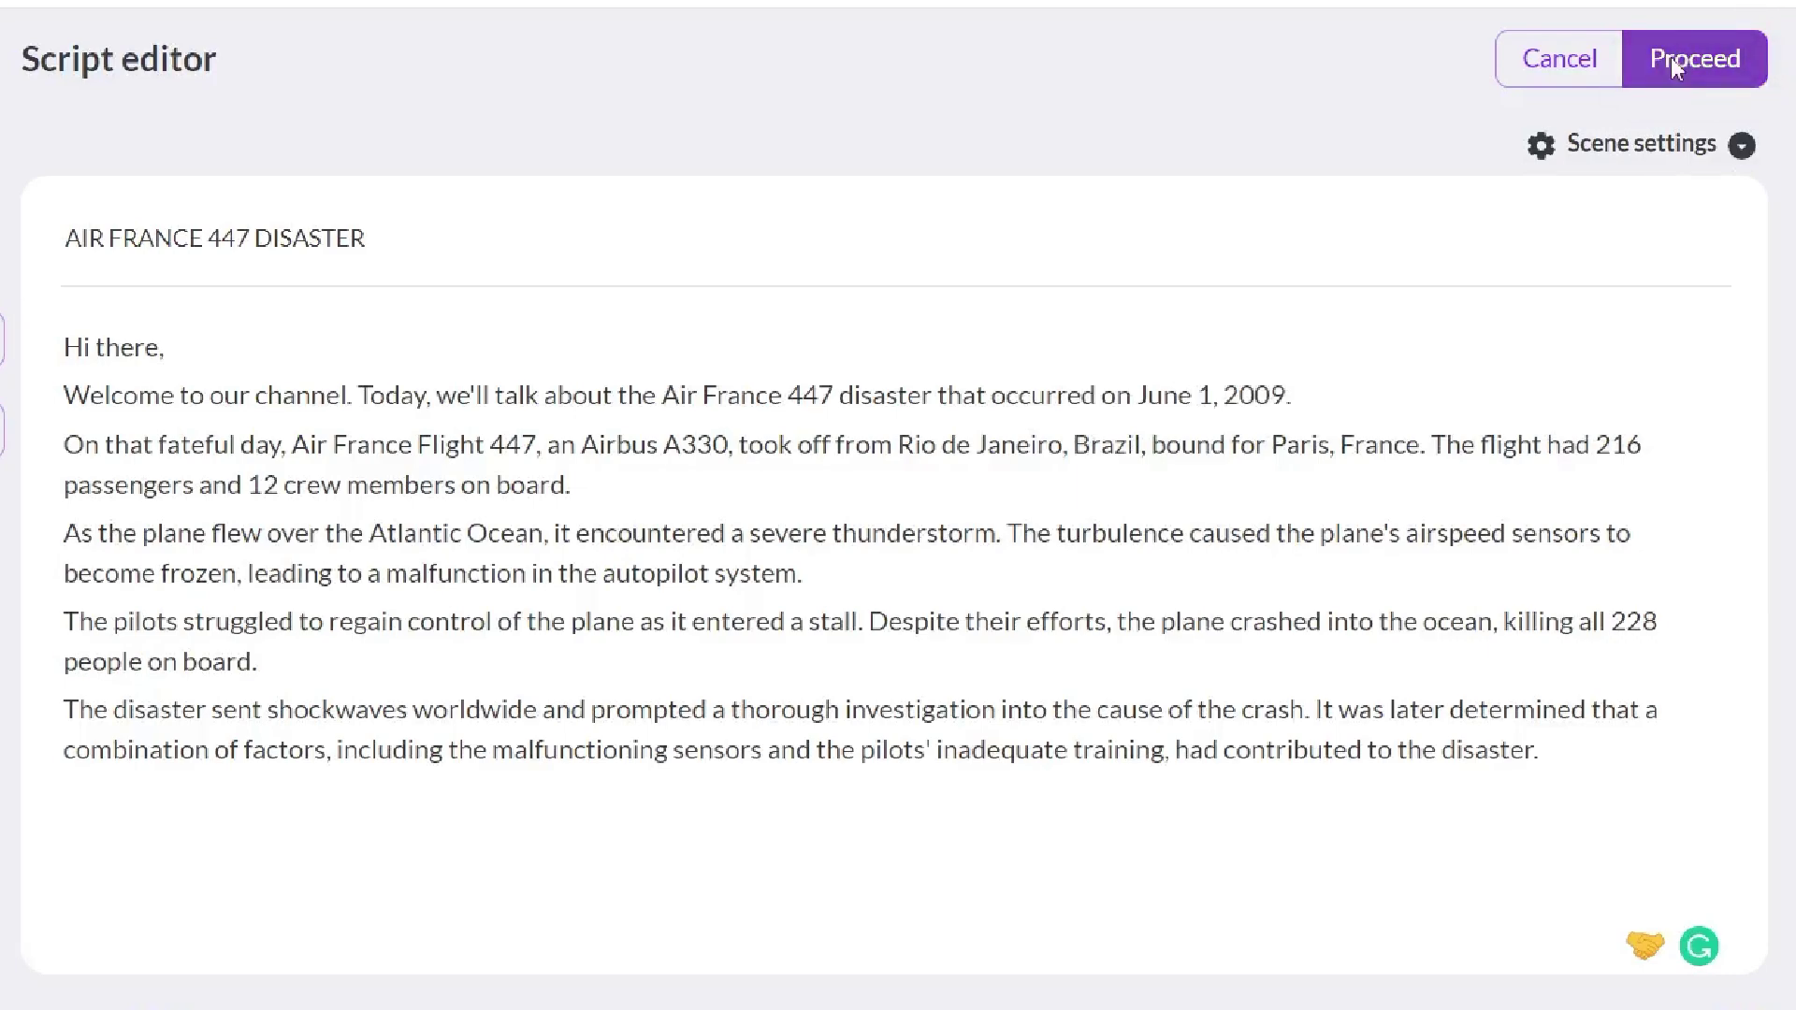
# - Build the storyboard with the Orbit template at 16:9 and dismiss the updates popup
pyautogui.click(1675, 68)
pyautogui.scroll(-9, 1445, 412)
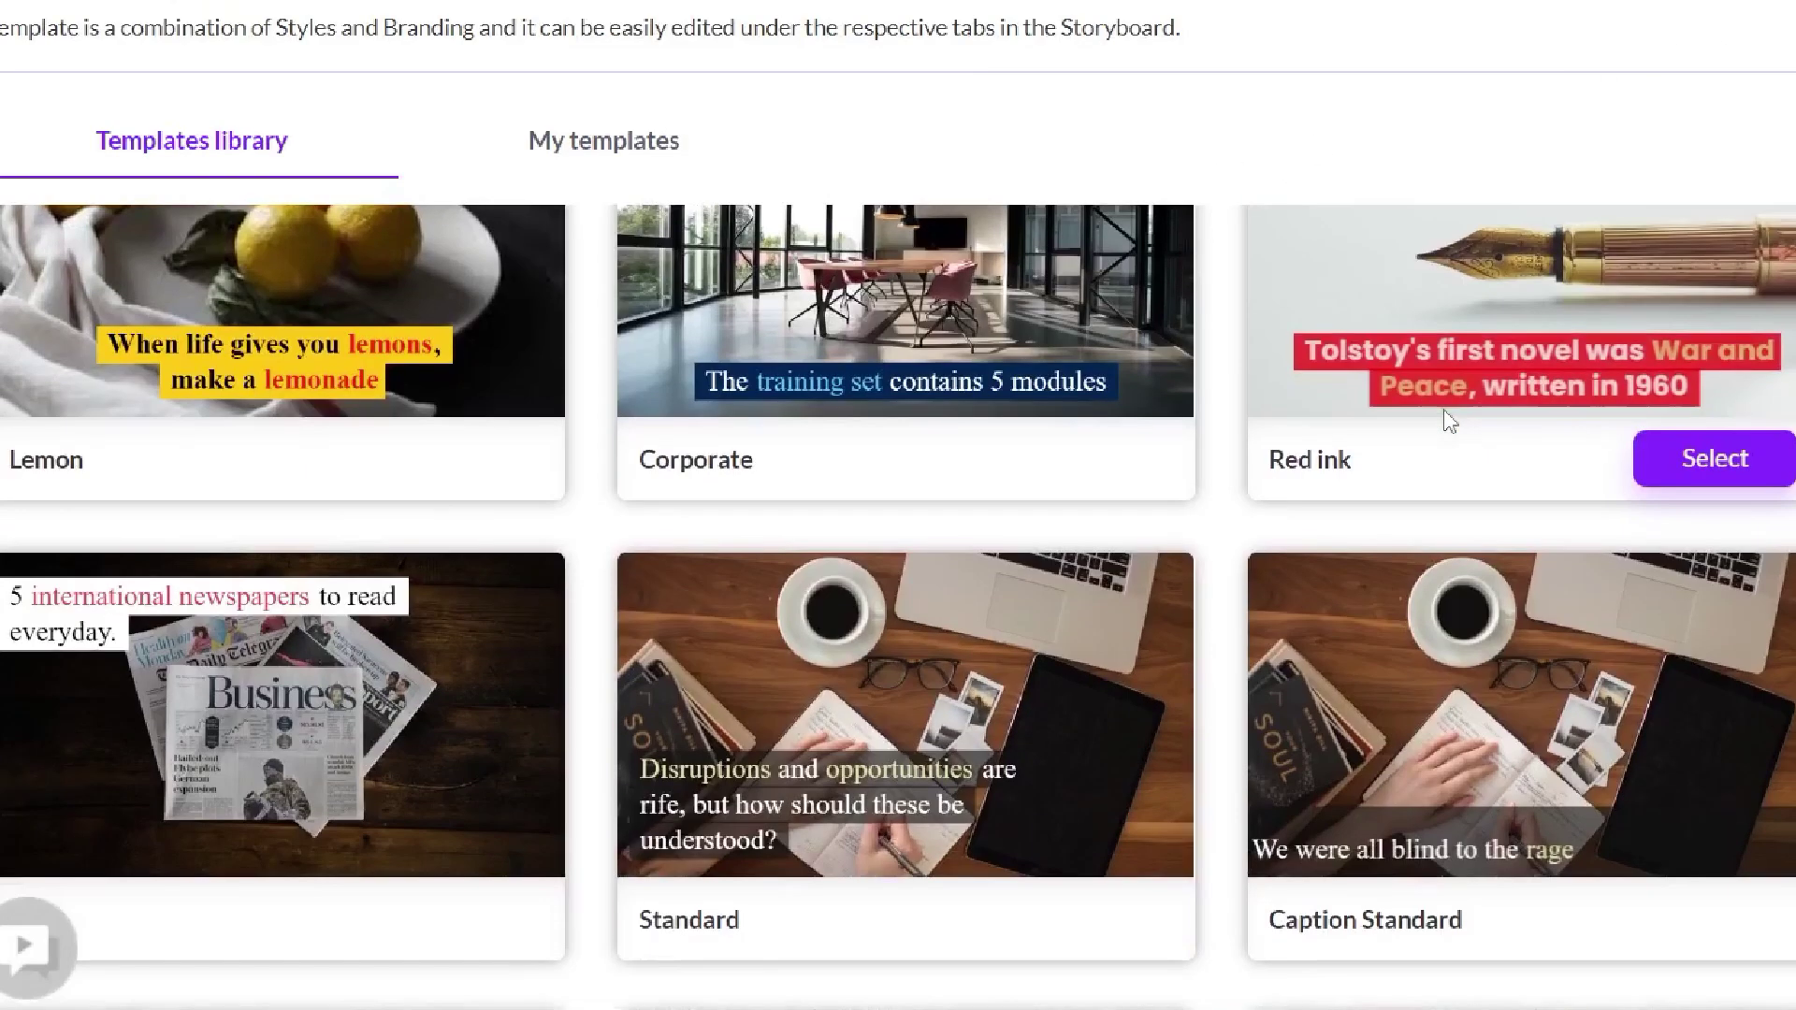
pyautogui.scroll(-20, 1444, 408)
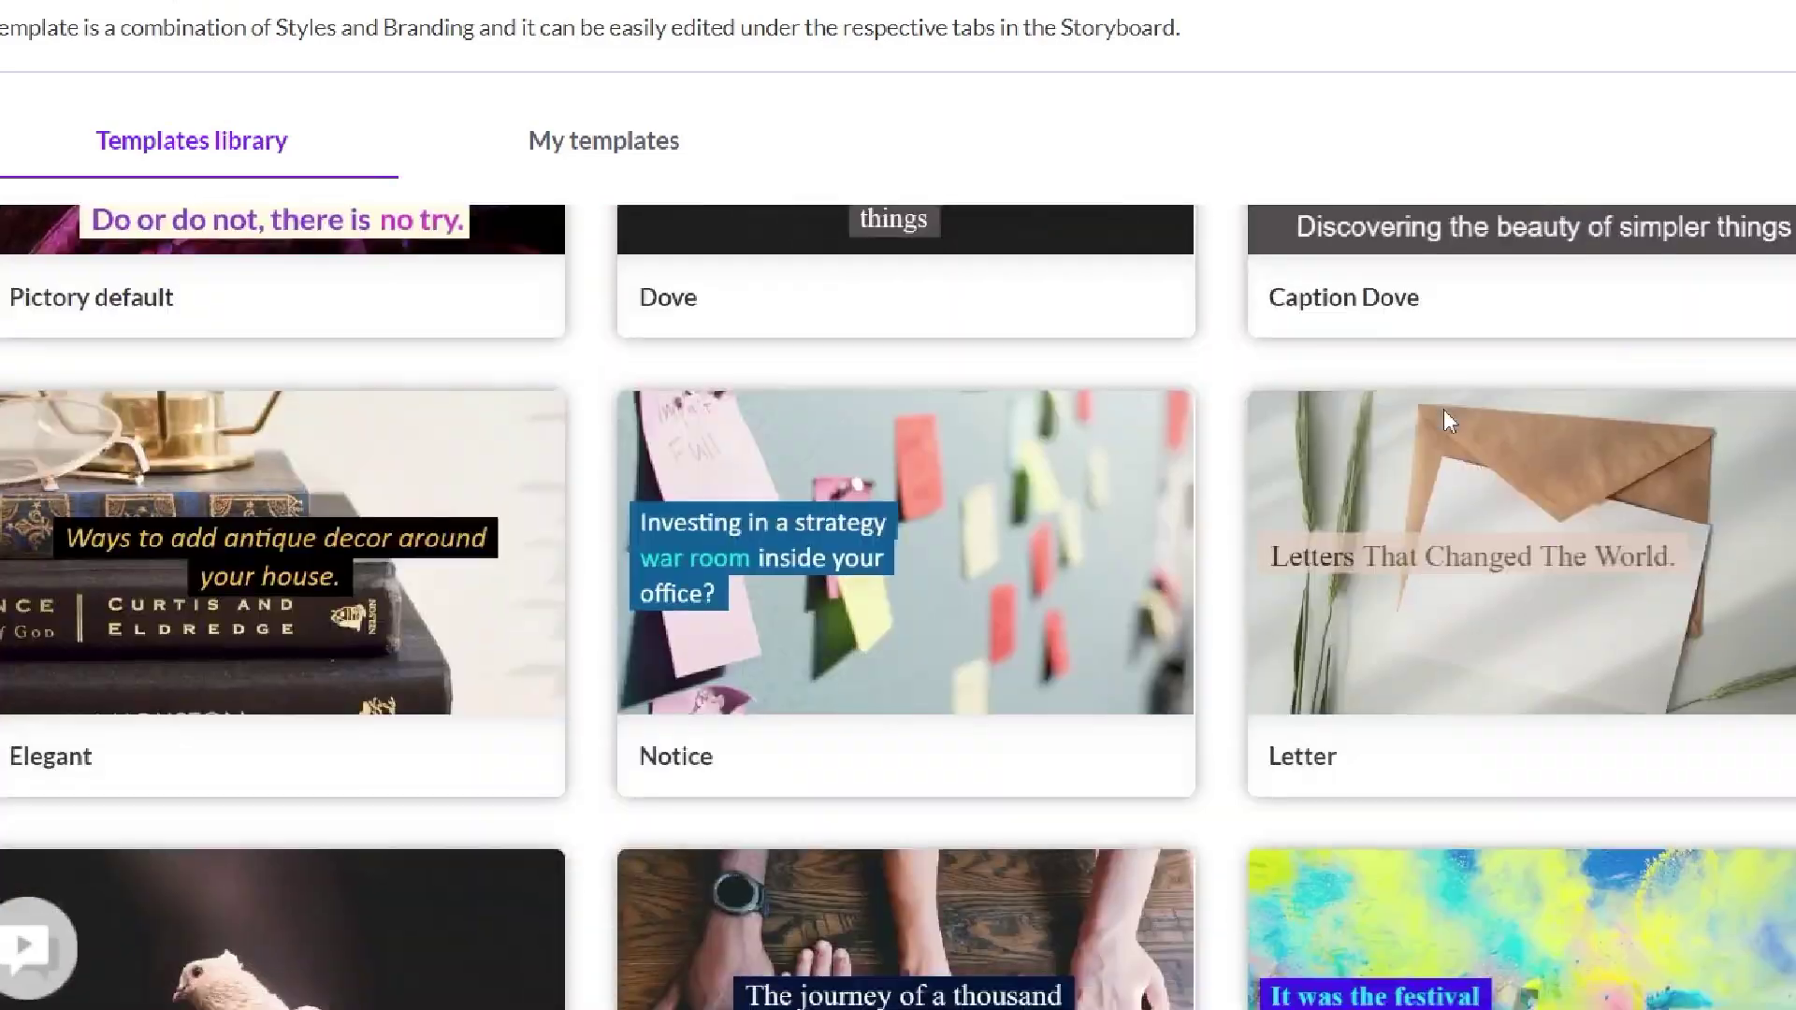
pyautogui.scroll(-7, 1100, 471)
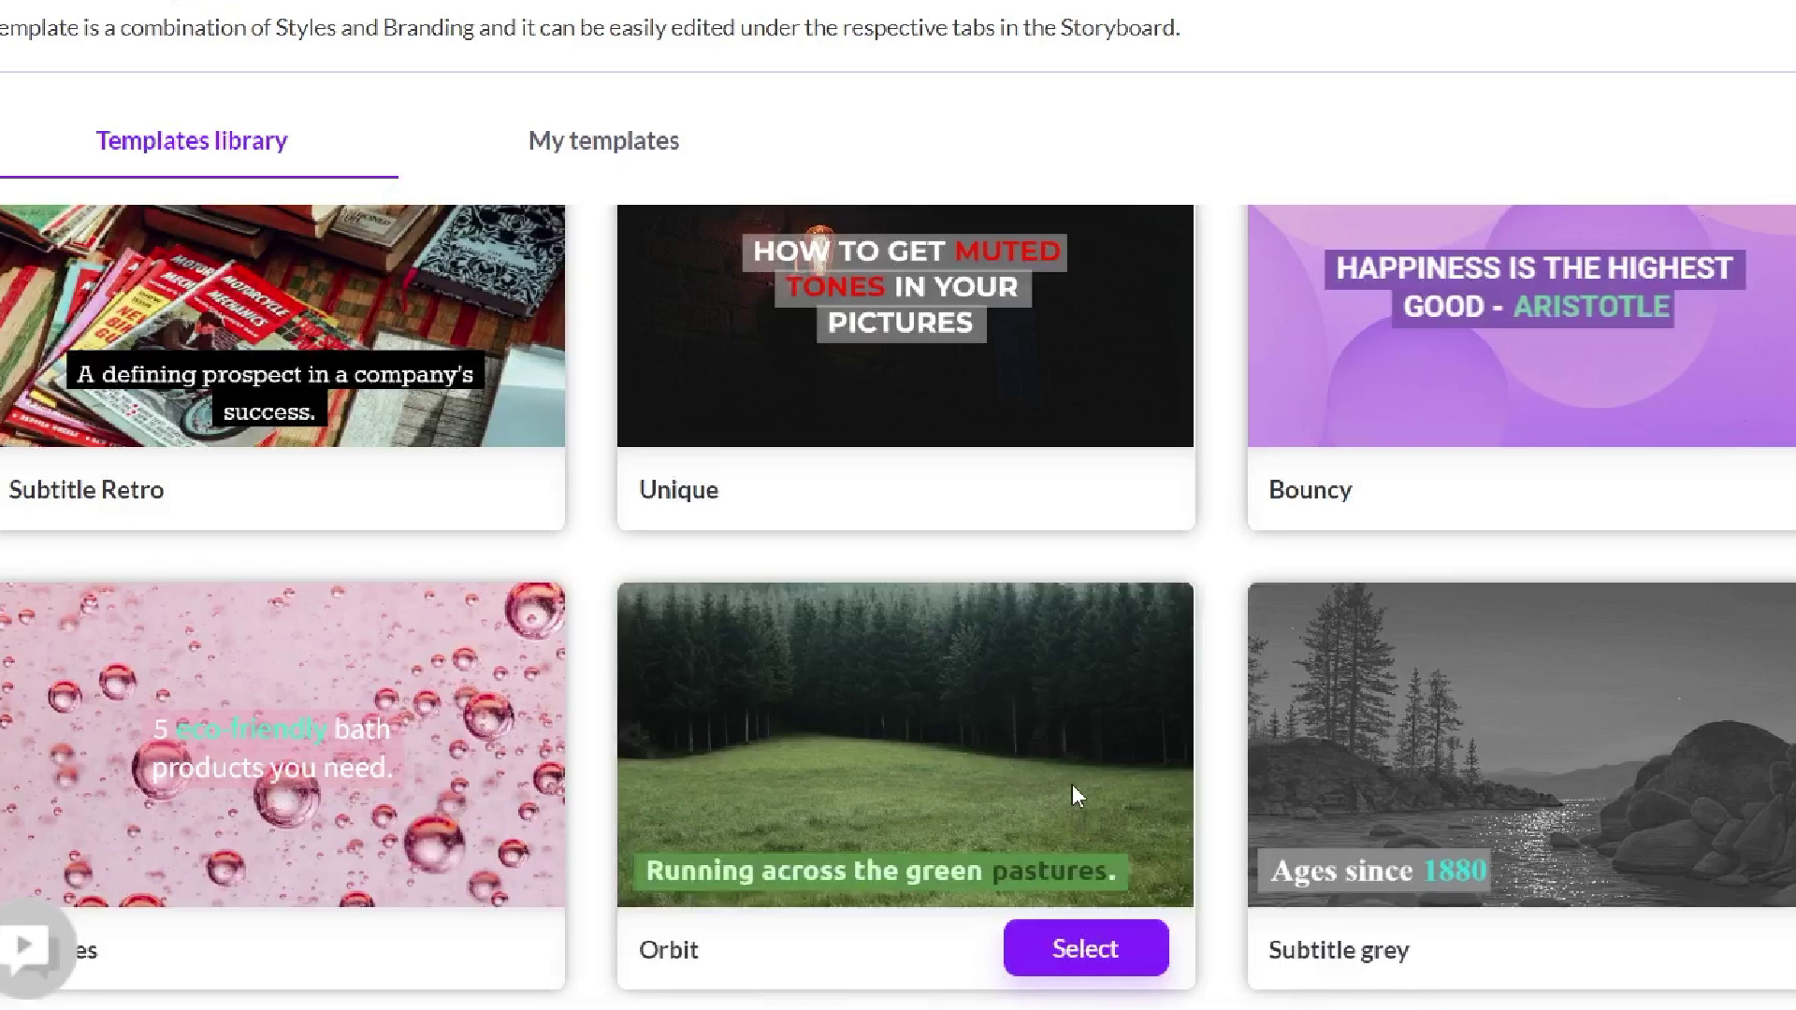
pyautogui.click(1081, 949)
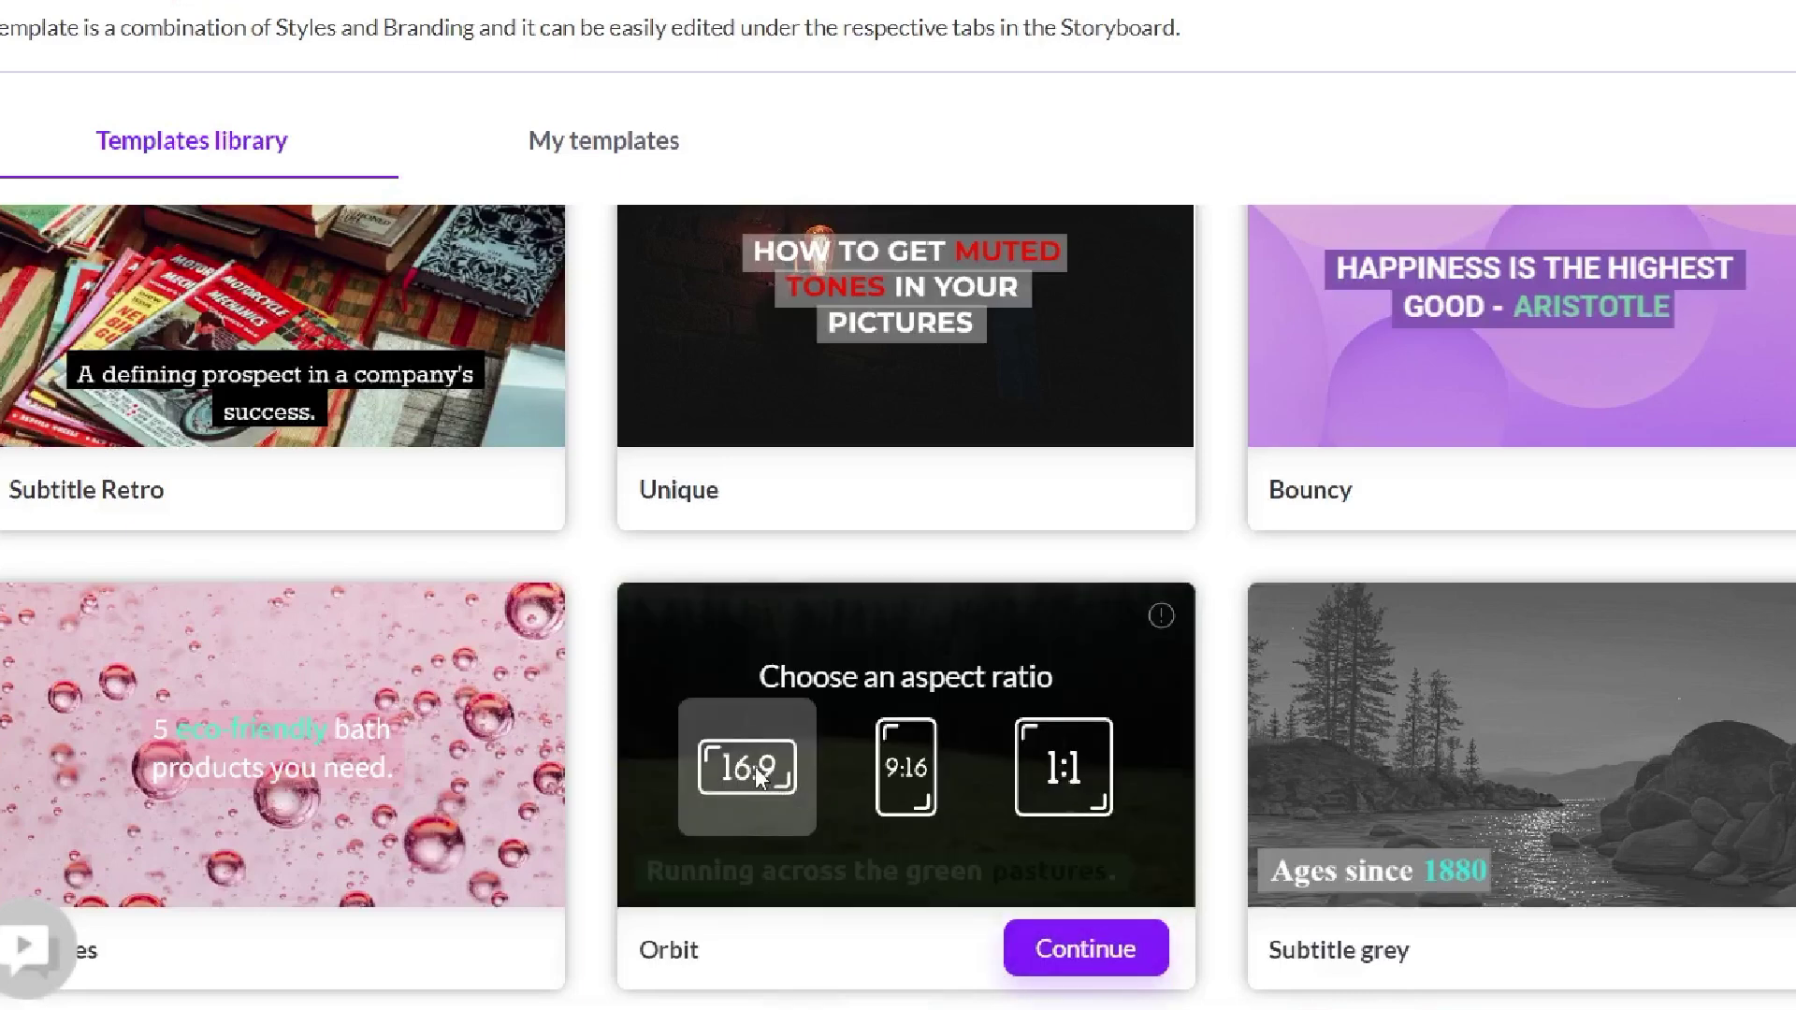
pyautogui.click(1048, 950)
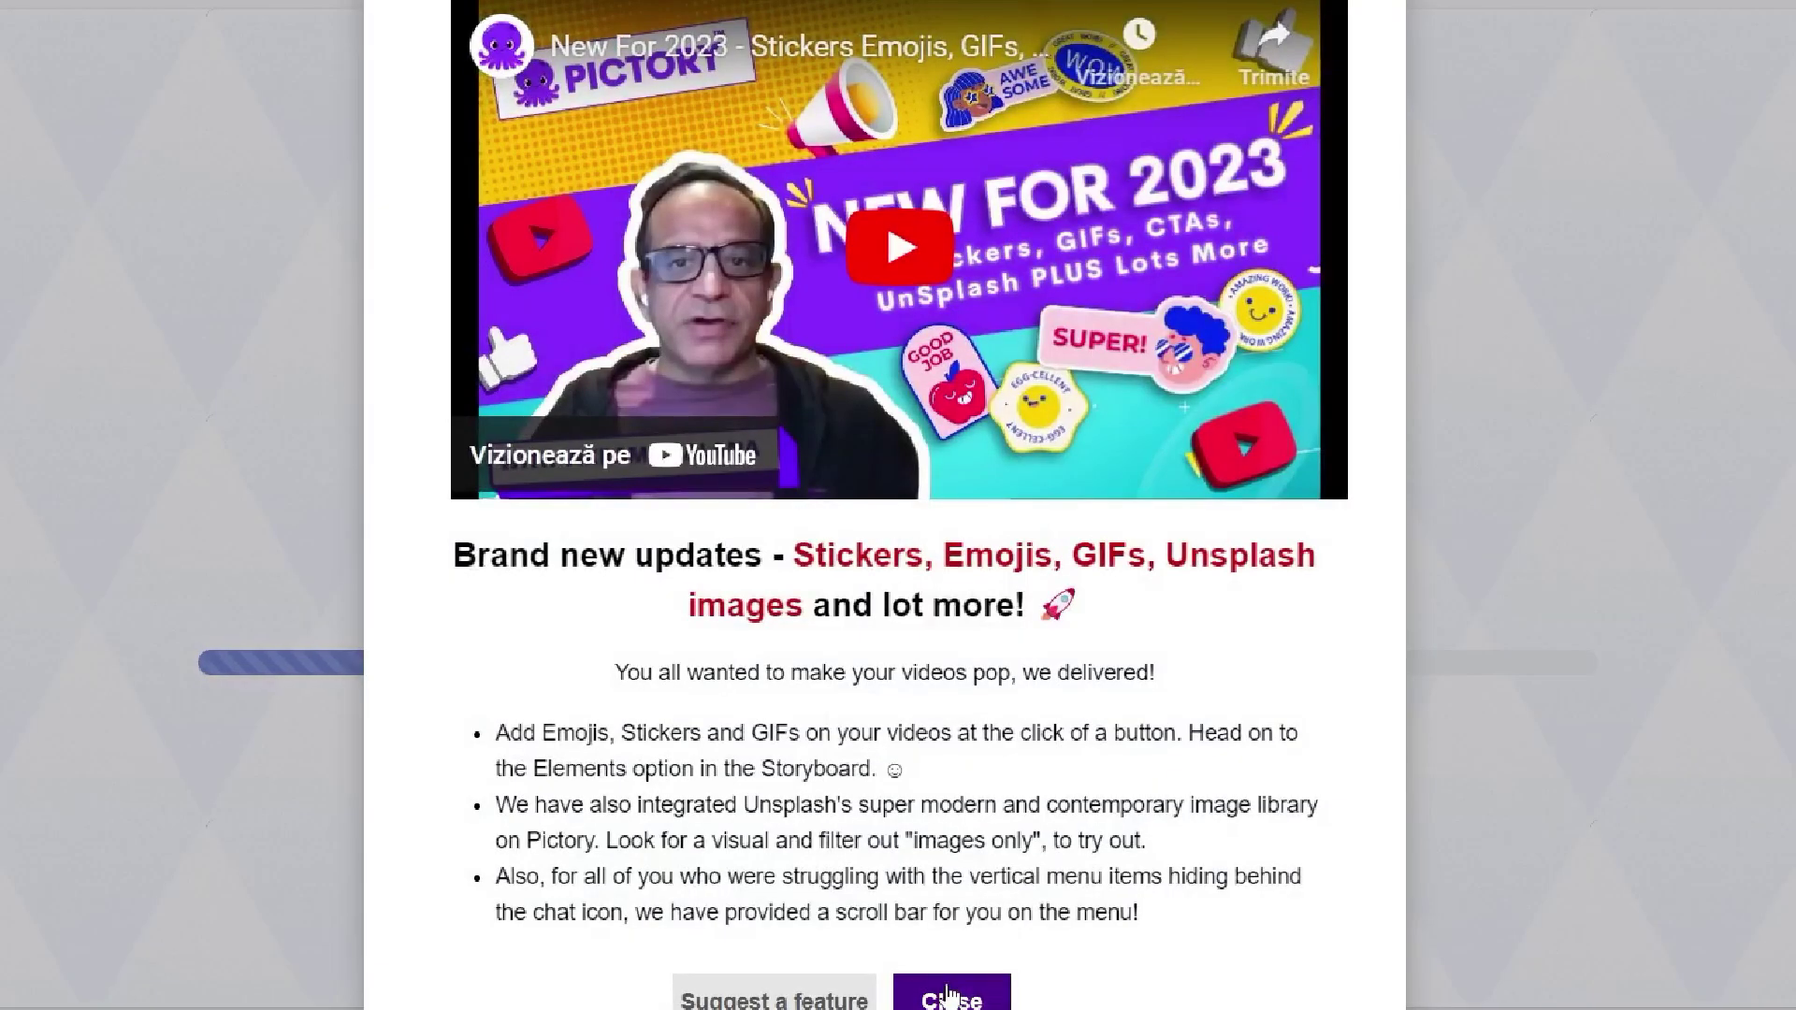
pyautogui.click(951, 996)
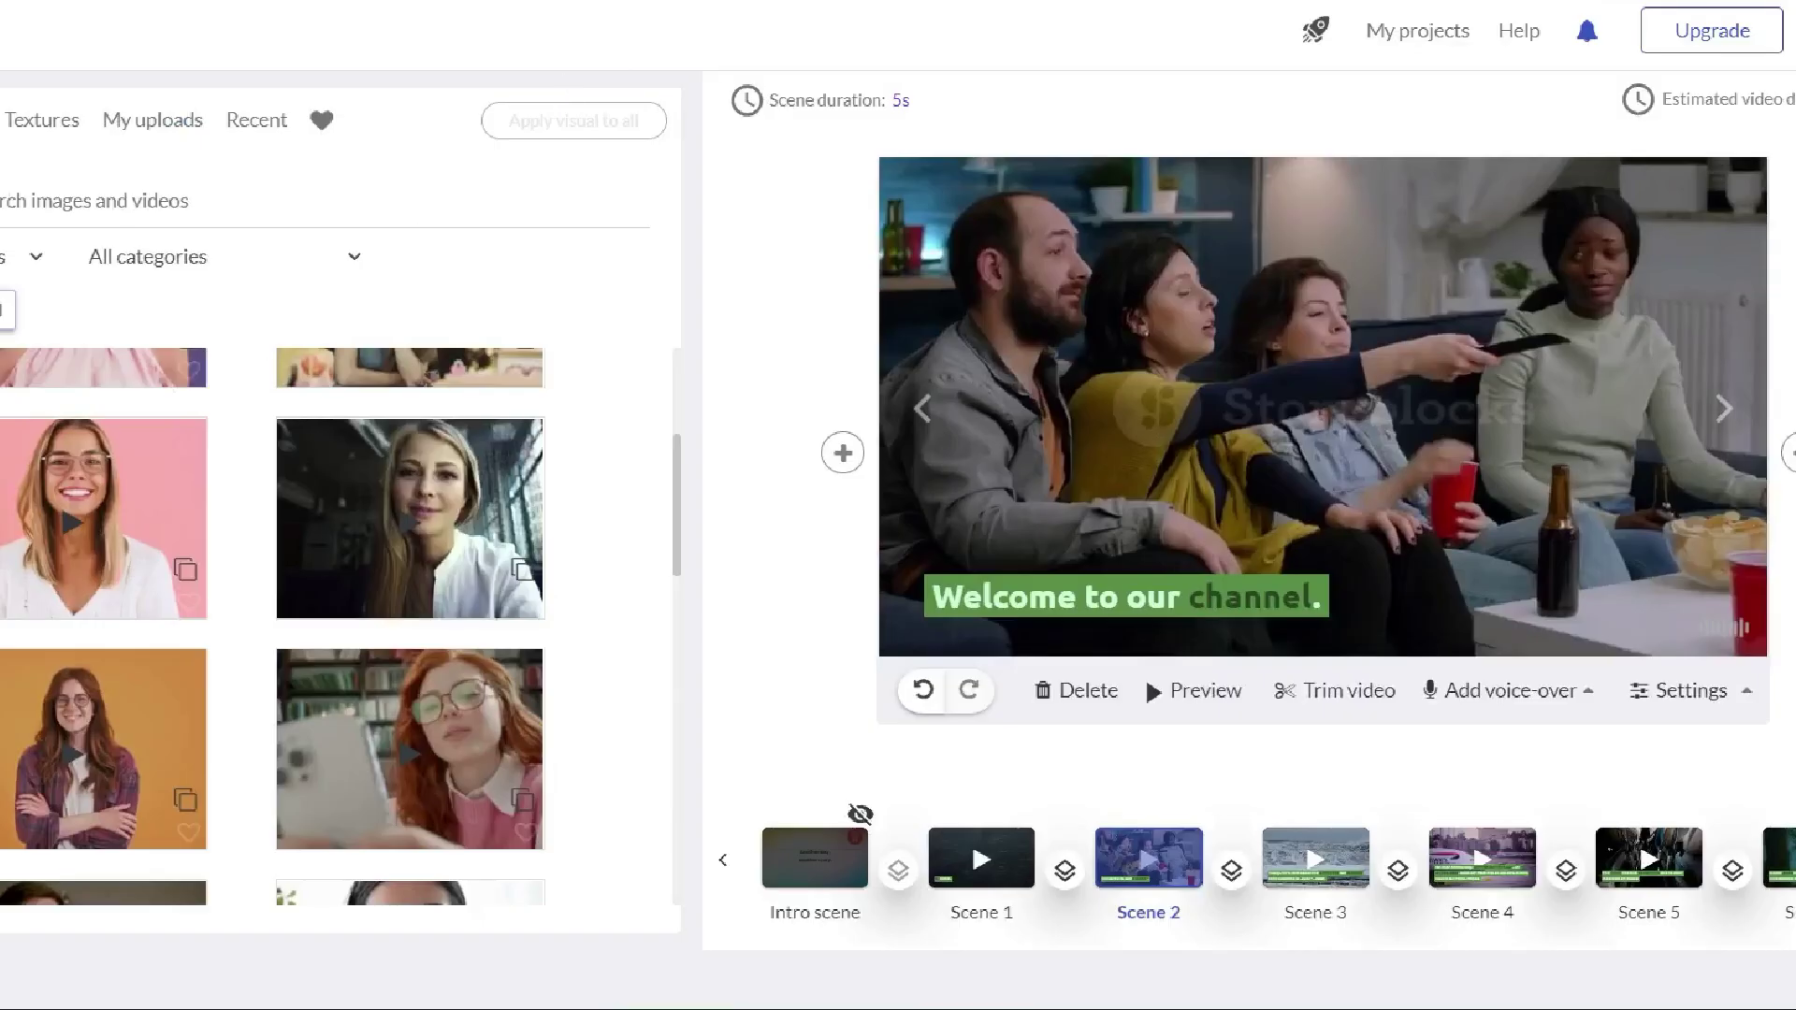
# - Preview the current scene and replace Scene 2's visual with the waving woman clip
pyautogui.click(694, 208)
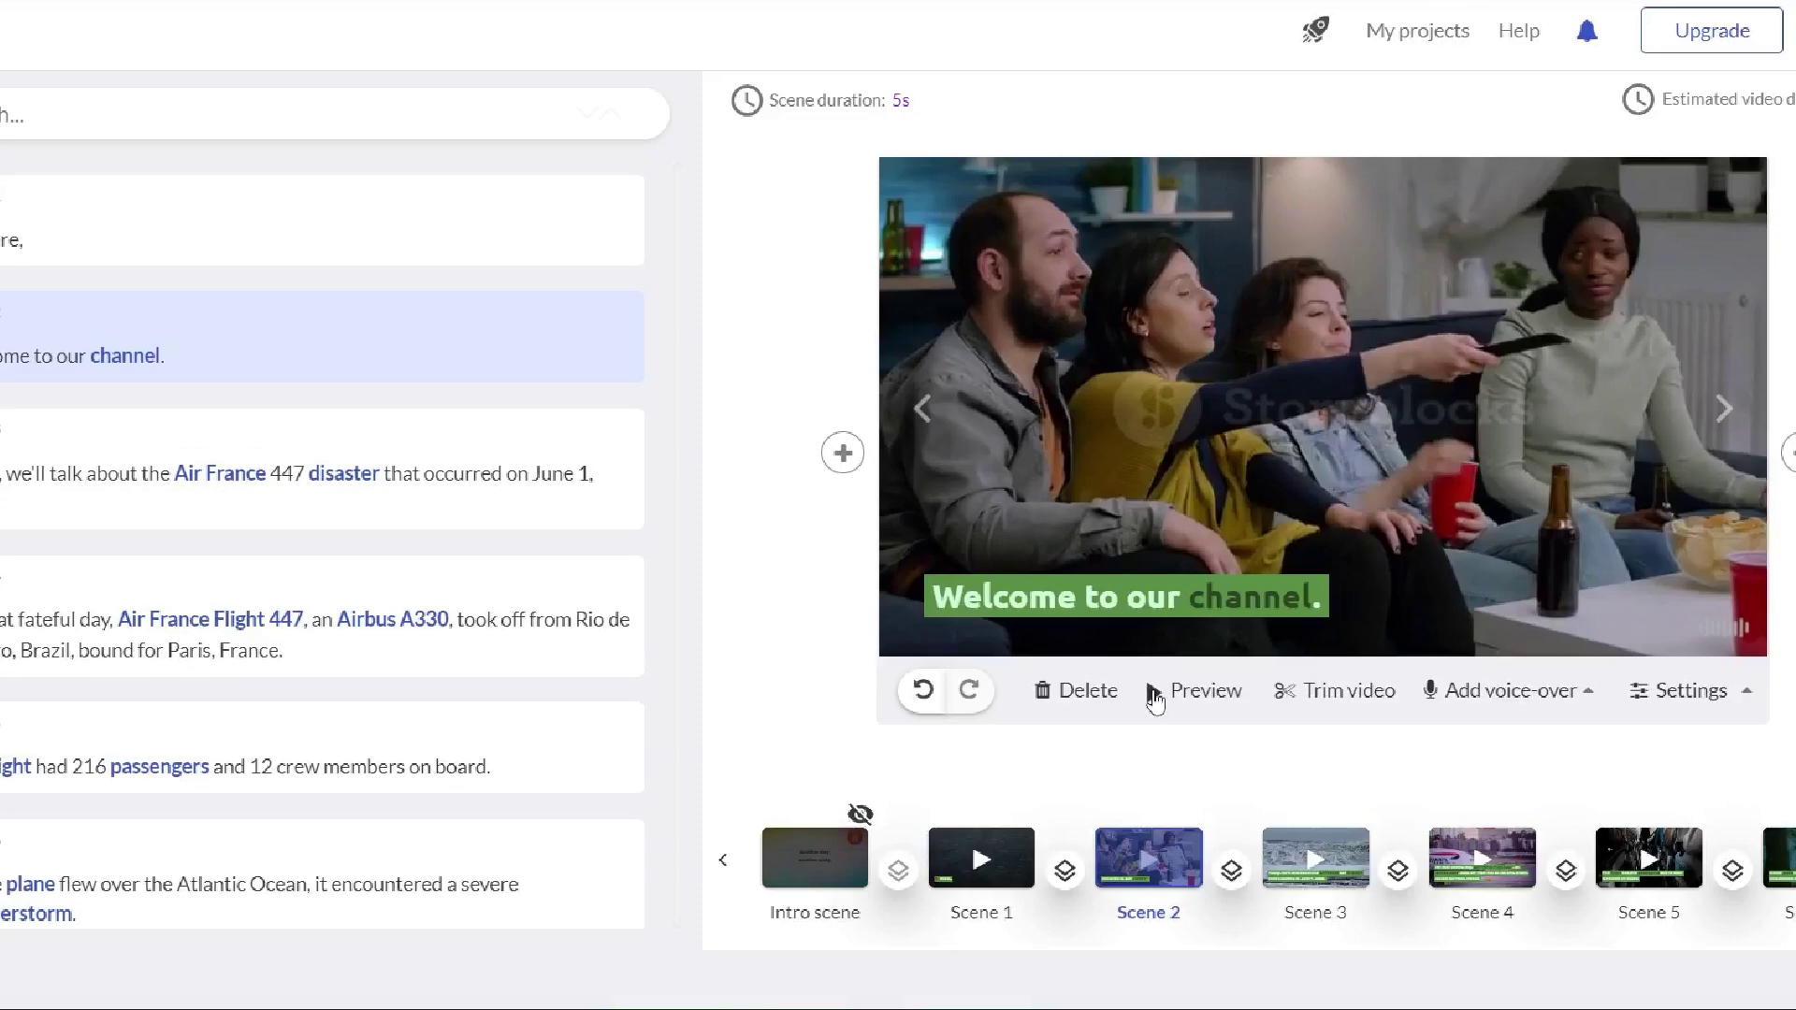
pyautogui.click(1155, 697)
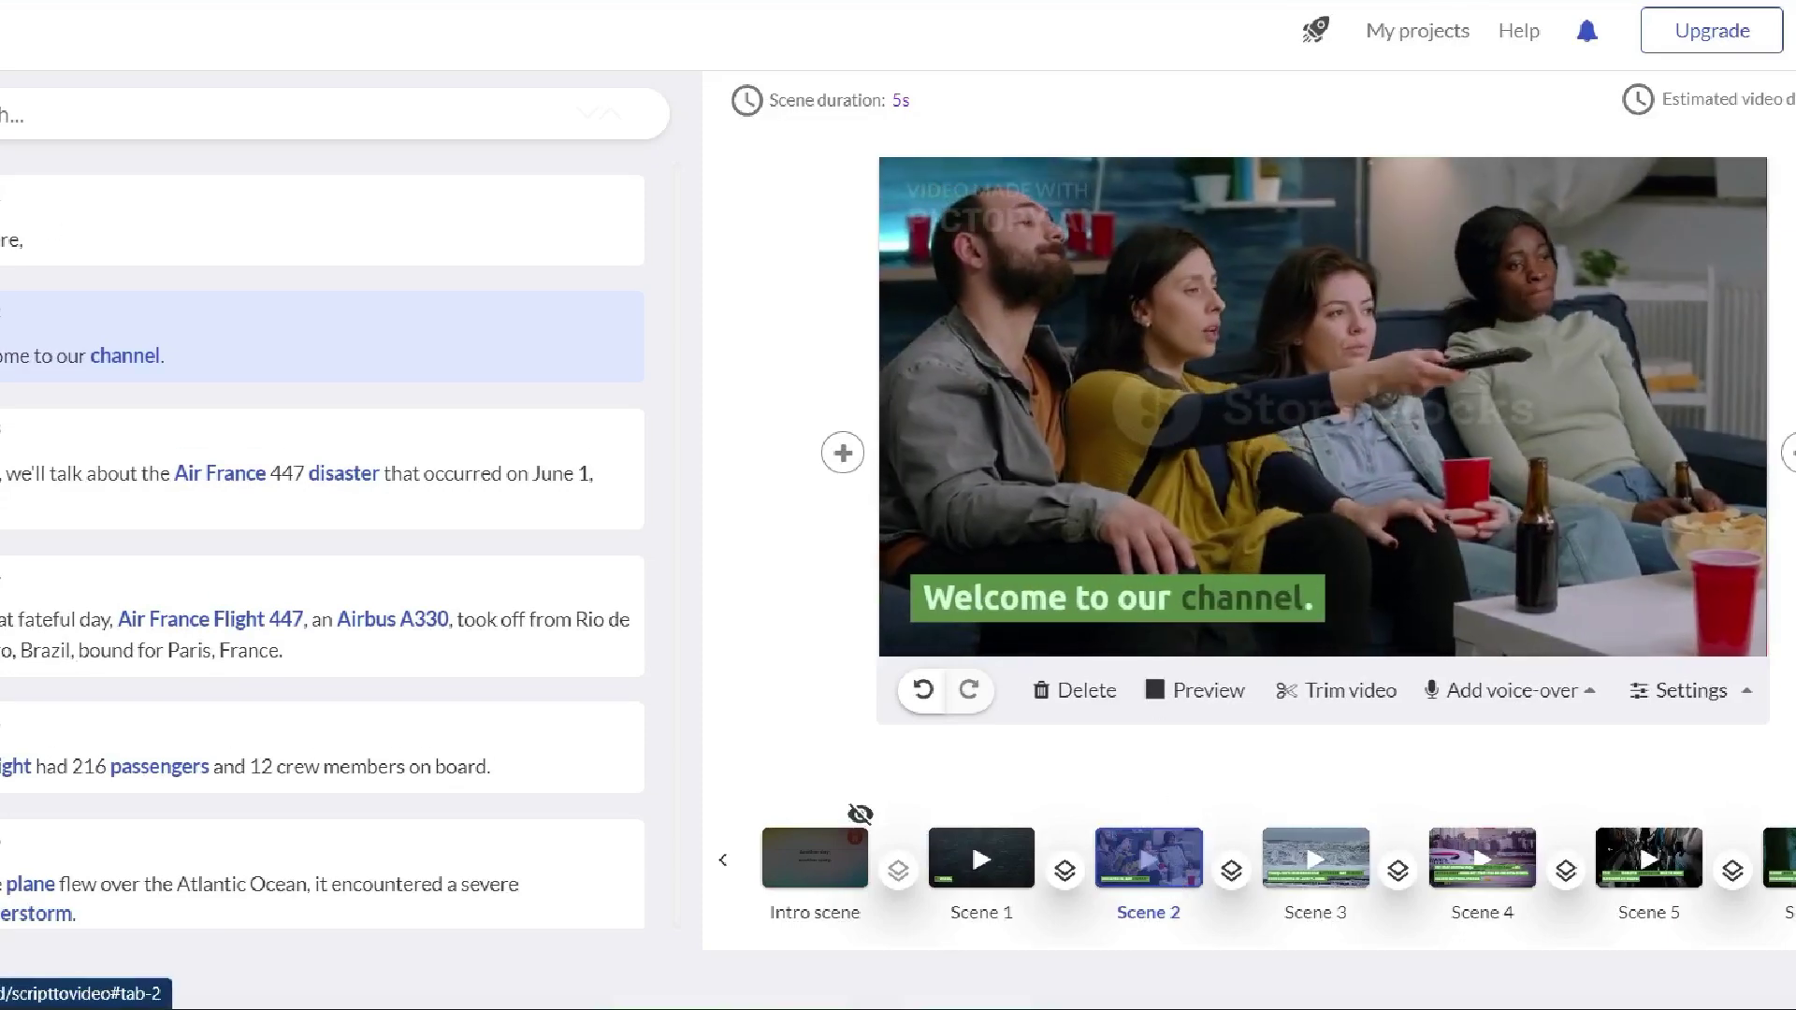
pyautogui.click(0, 268)
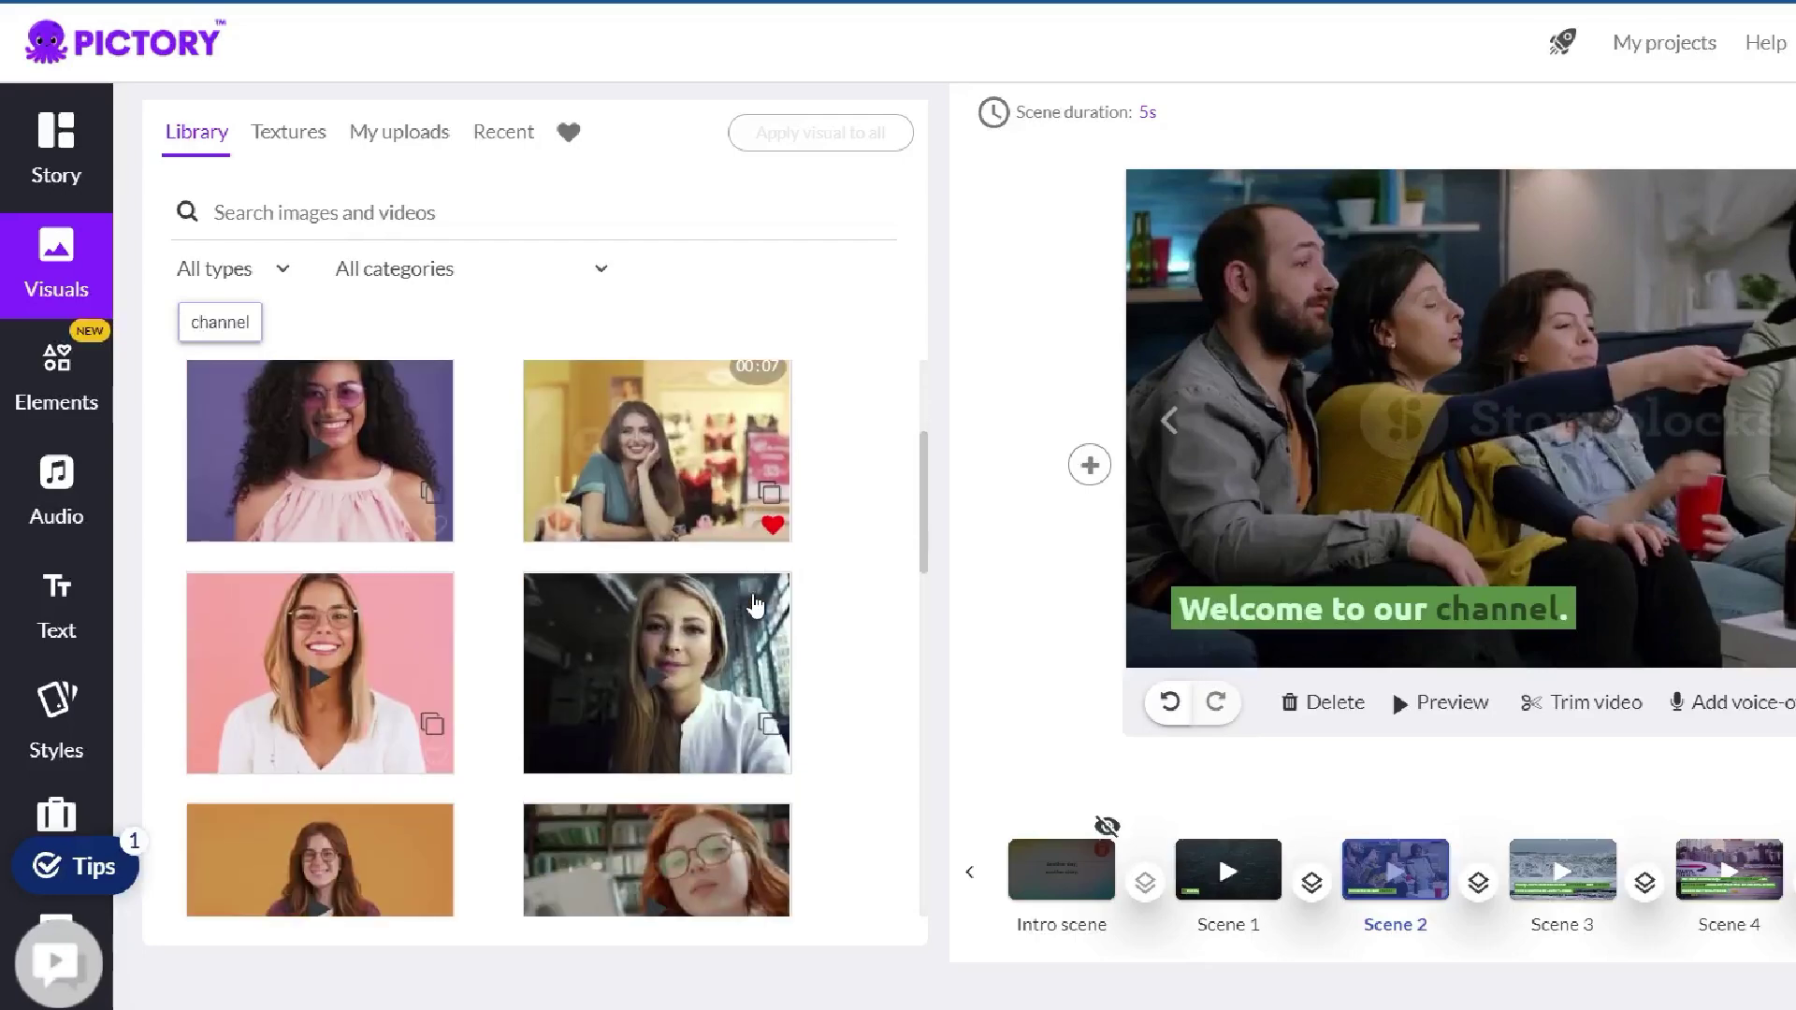
pyautogui.click(692, 522)
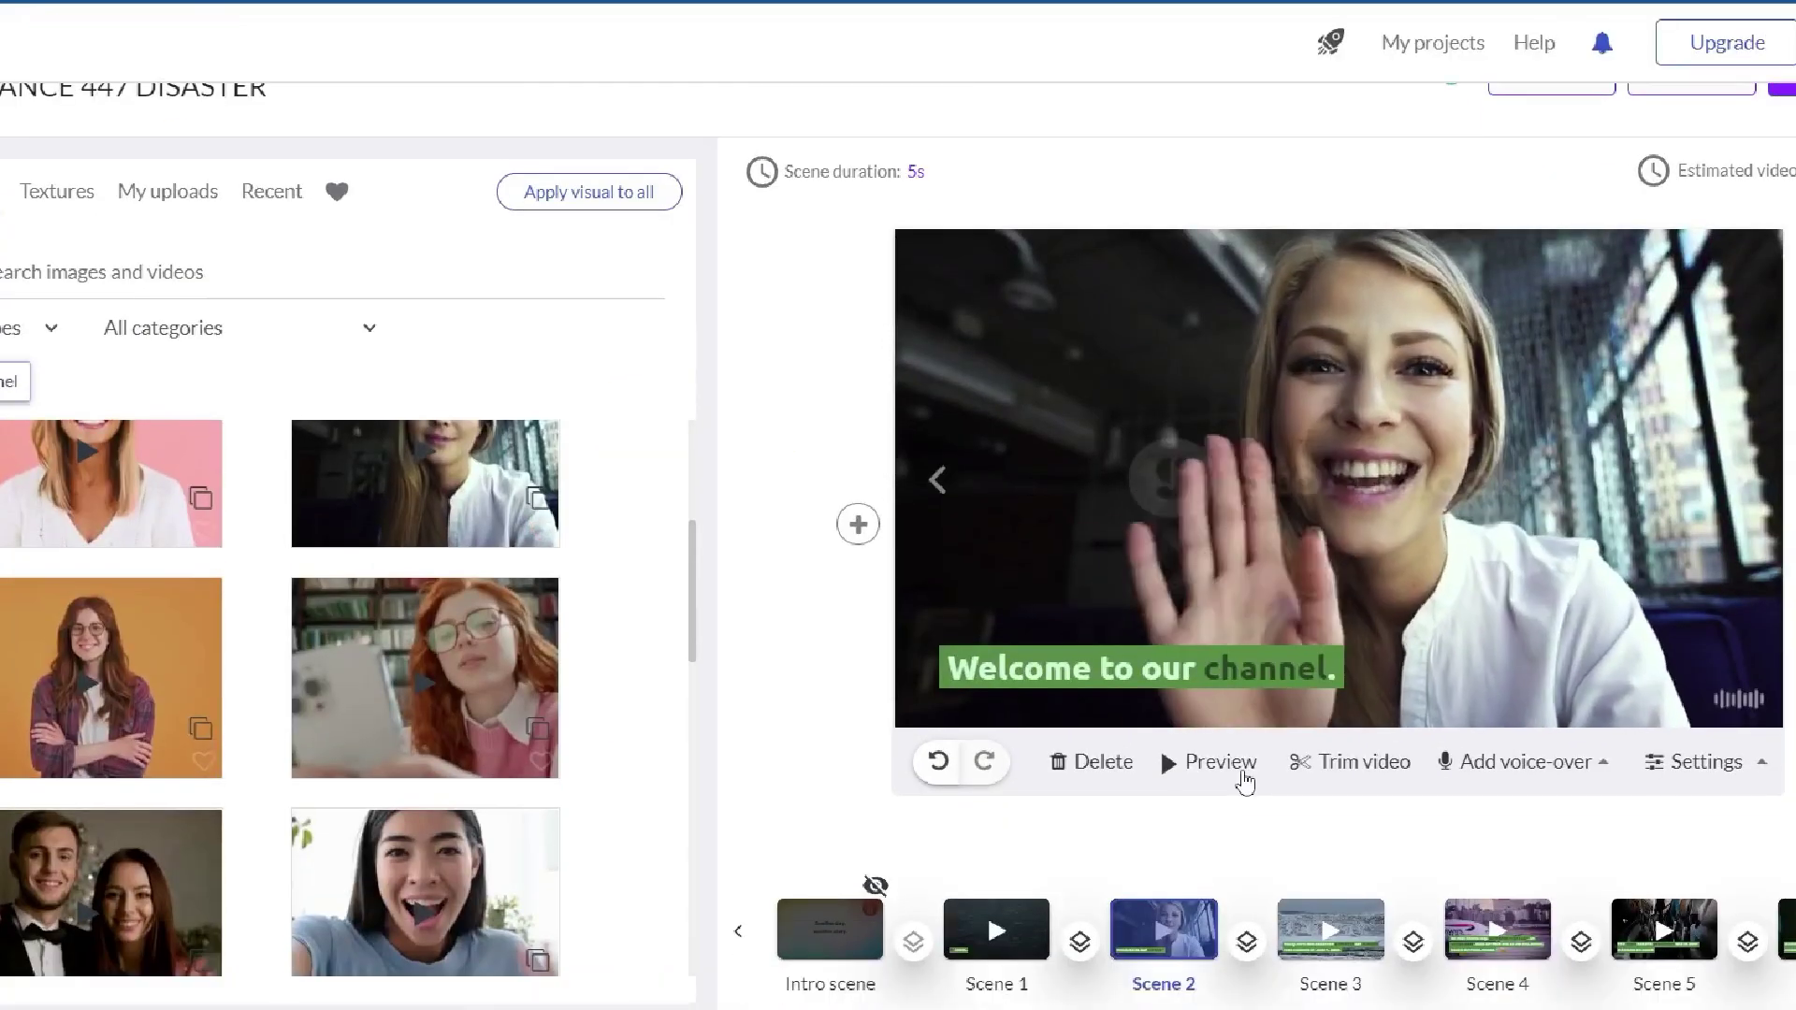
# - Browse the stickers, GIFs and emoji elements
pyautogui.scroll(-1, 1187, 775)
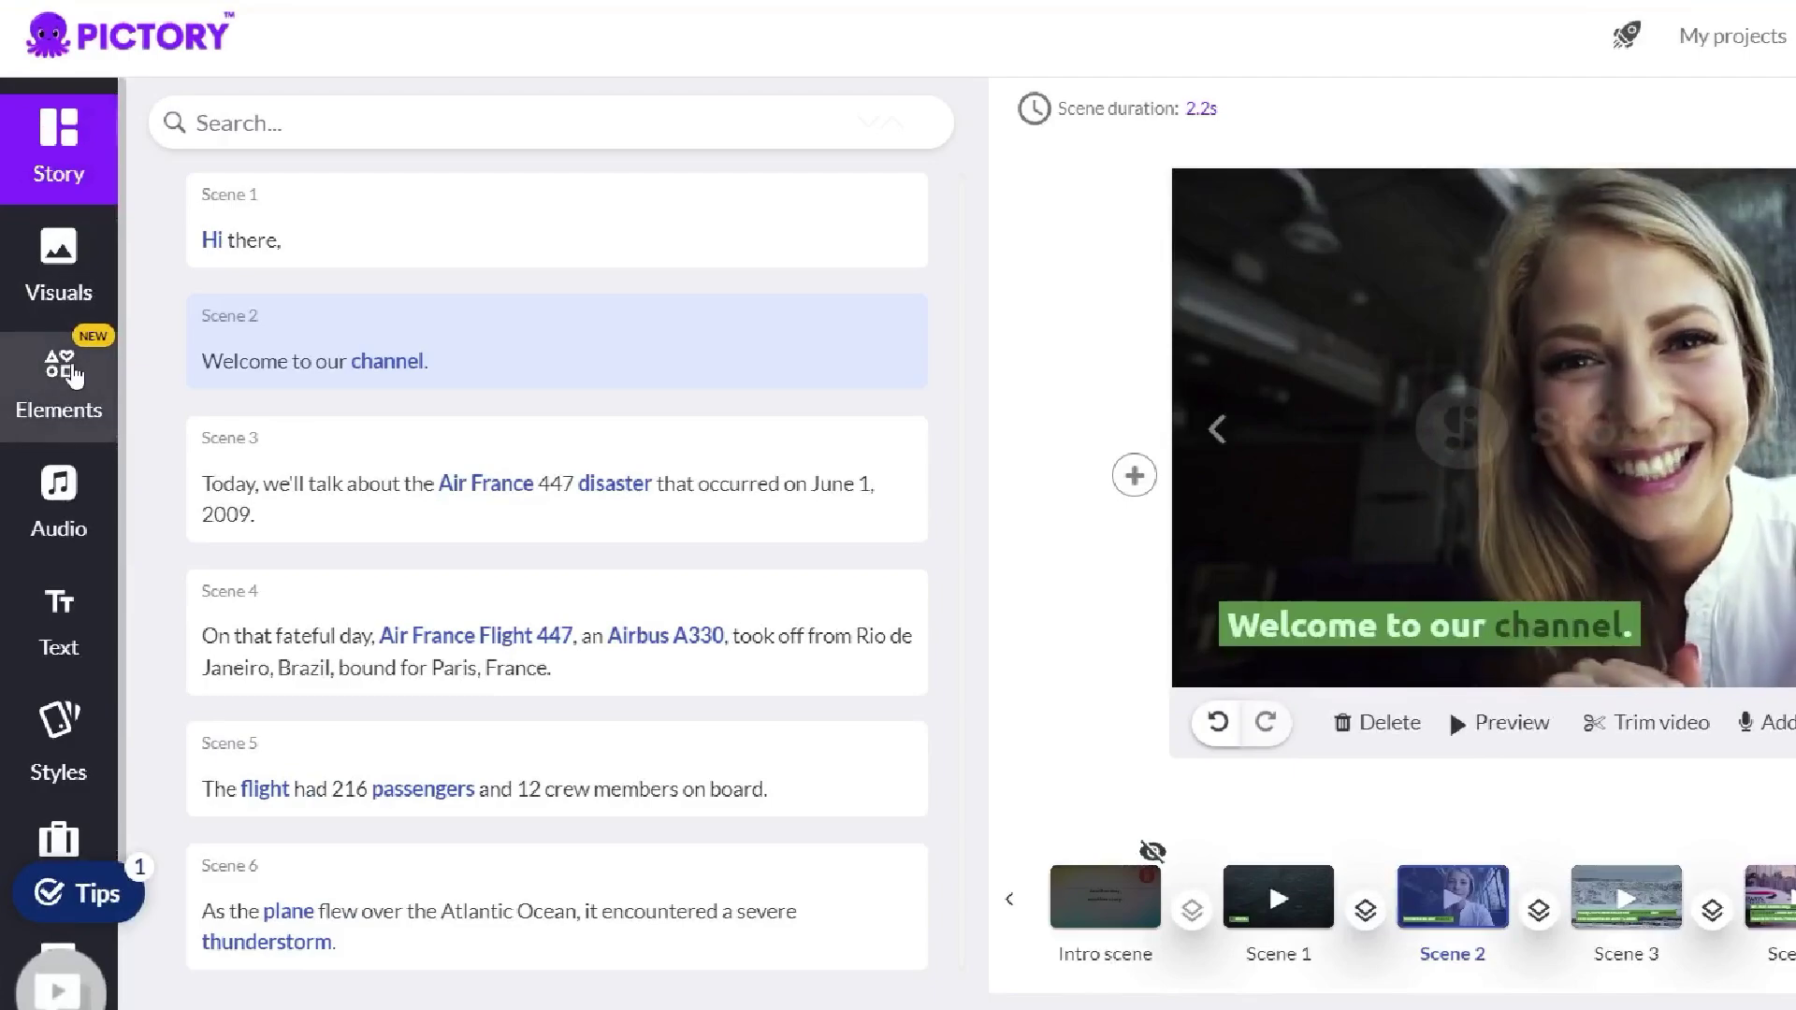
pyautogui.click(84, 369)
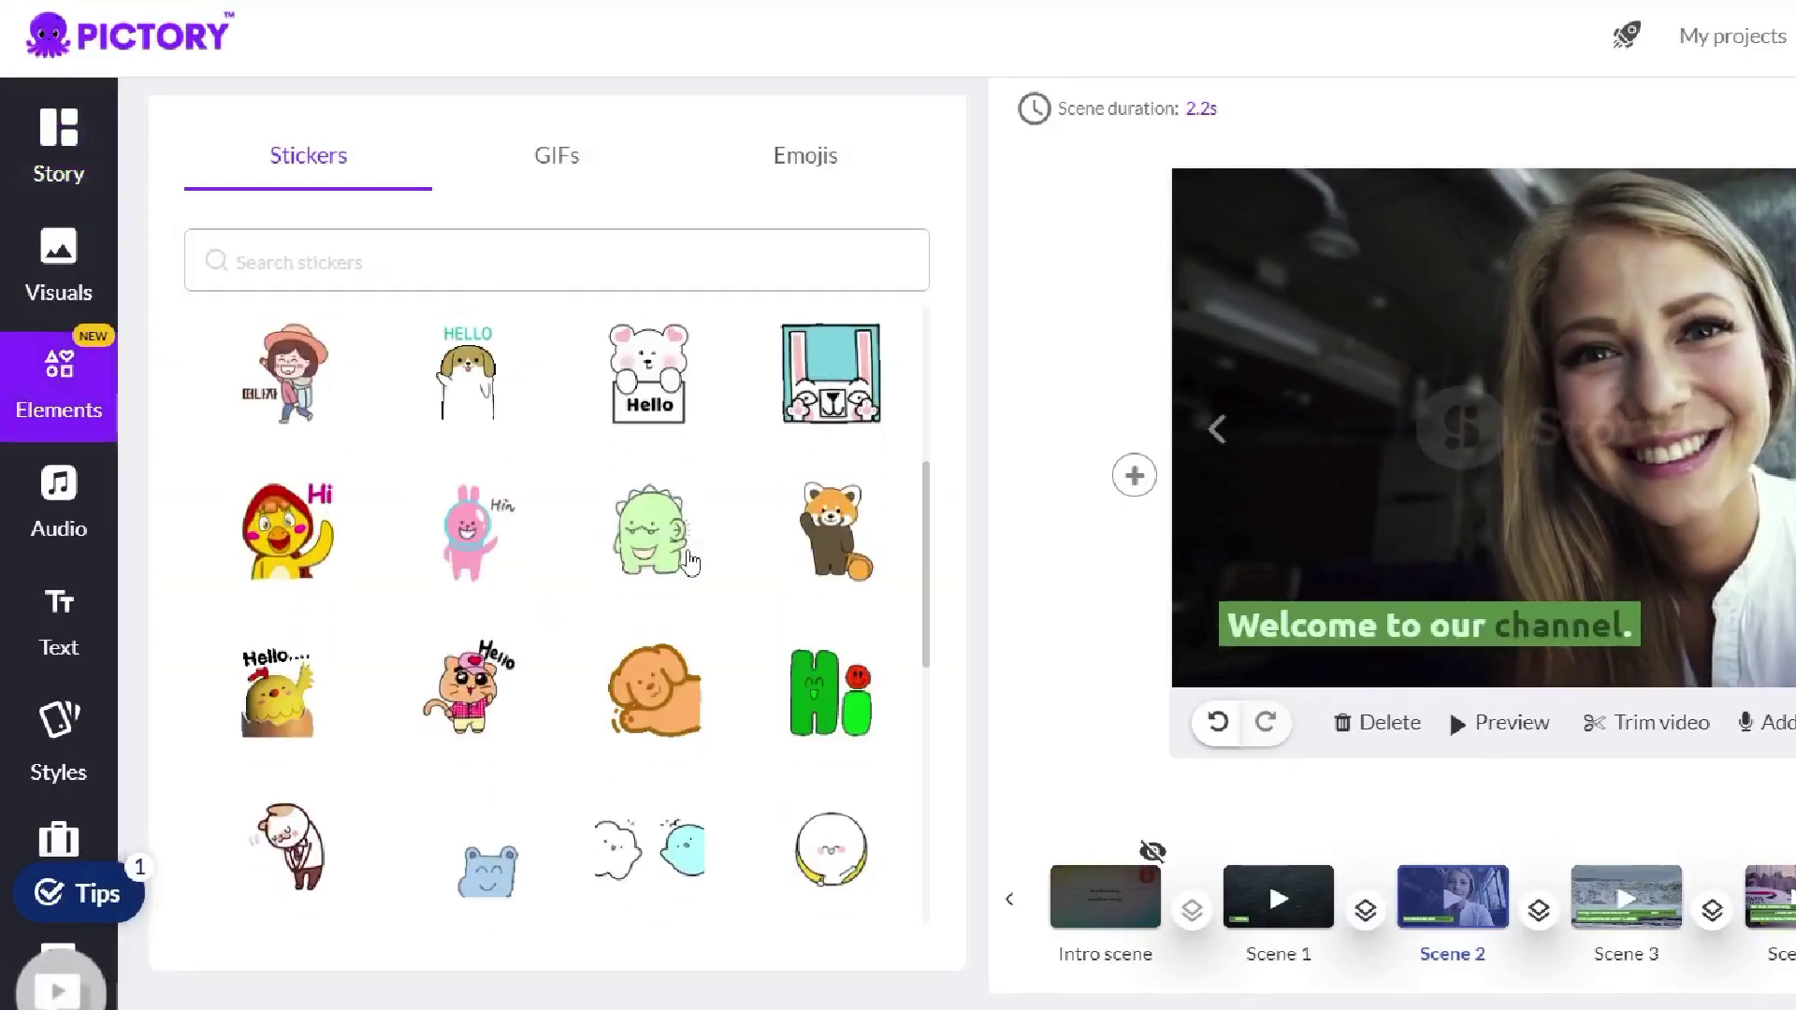
pyautogui.click(556, 159)
pyautogui.scroll(-5, 642, 462)
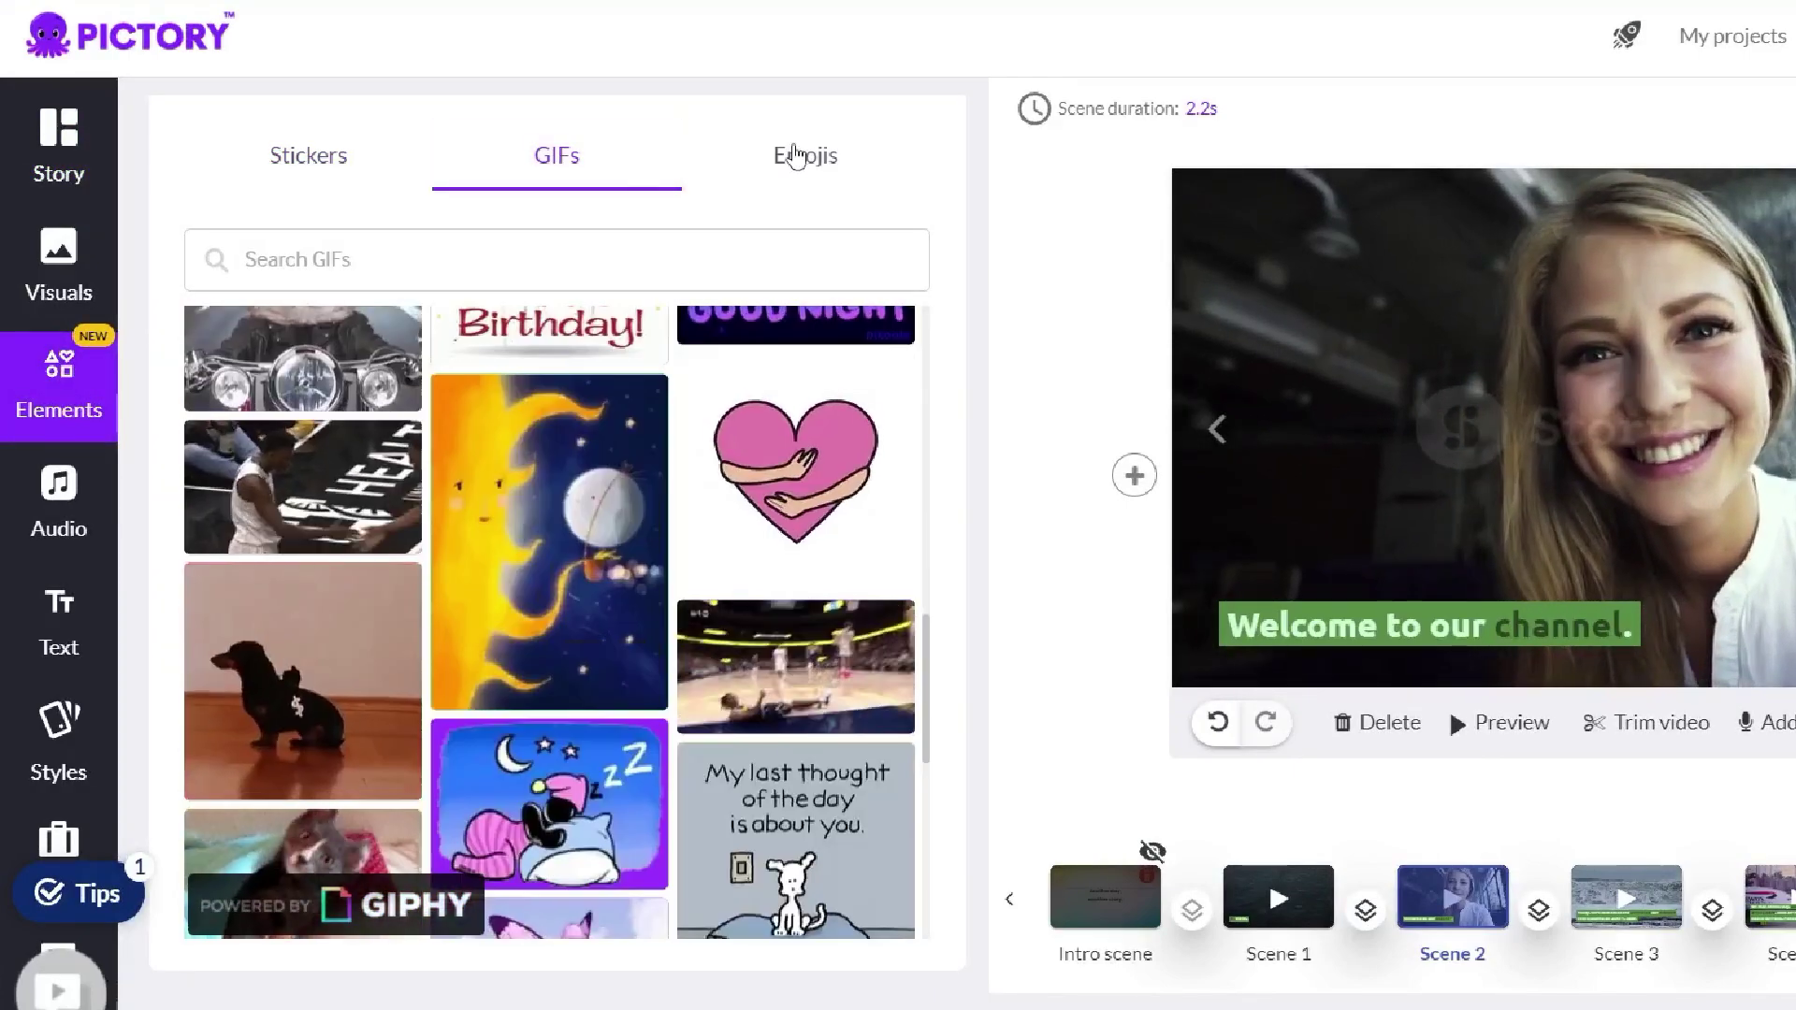
pyautogui.click(800, 158)
pyautogui.scroll(-10, 621, 421)
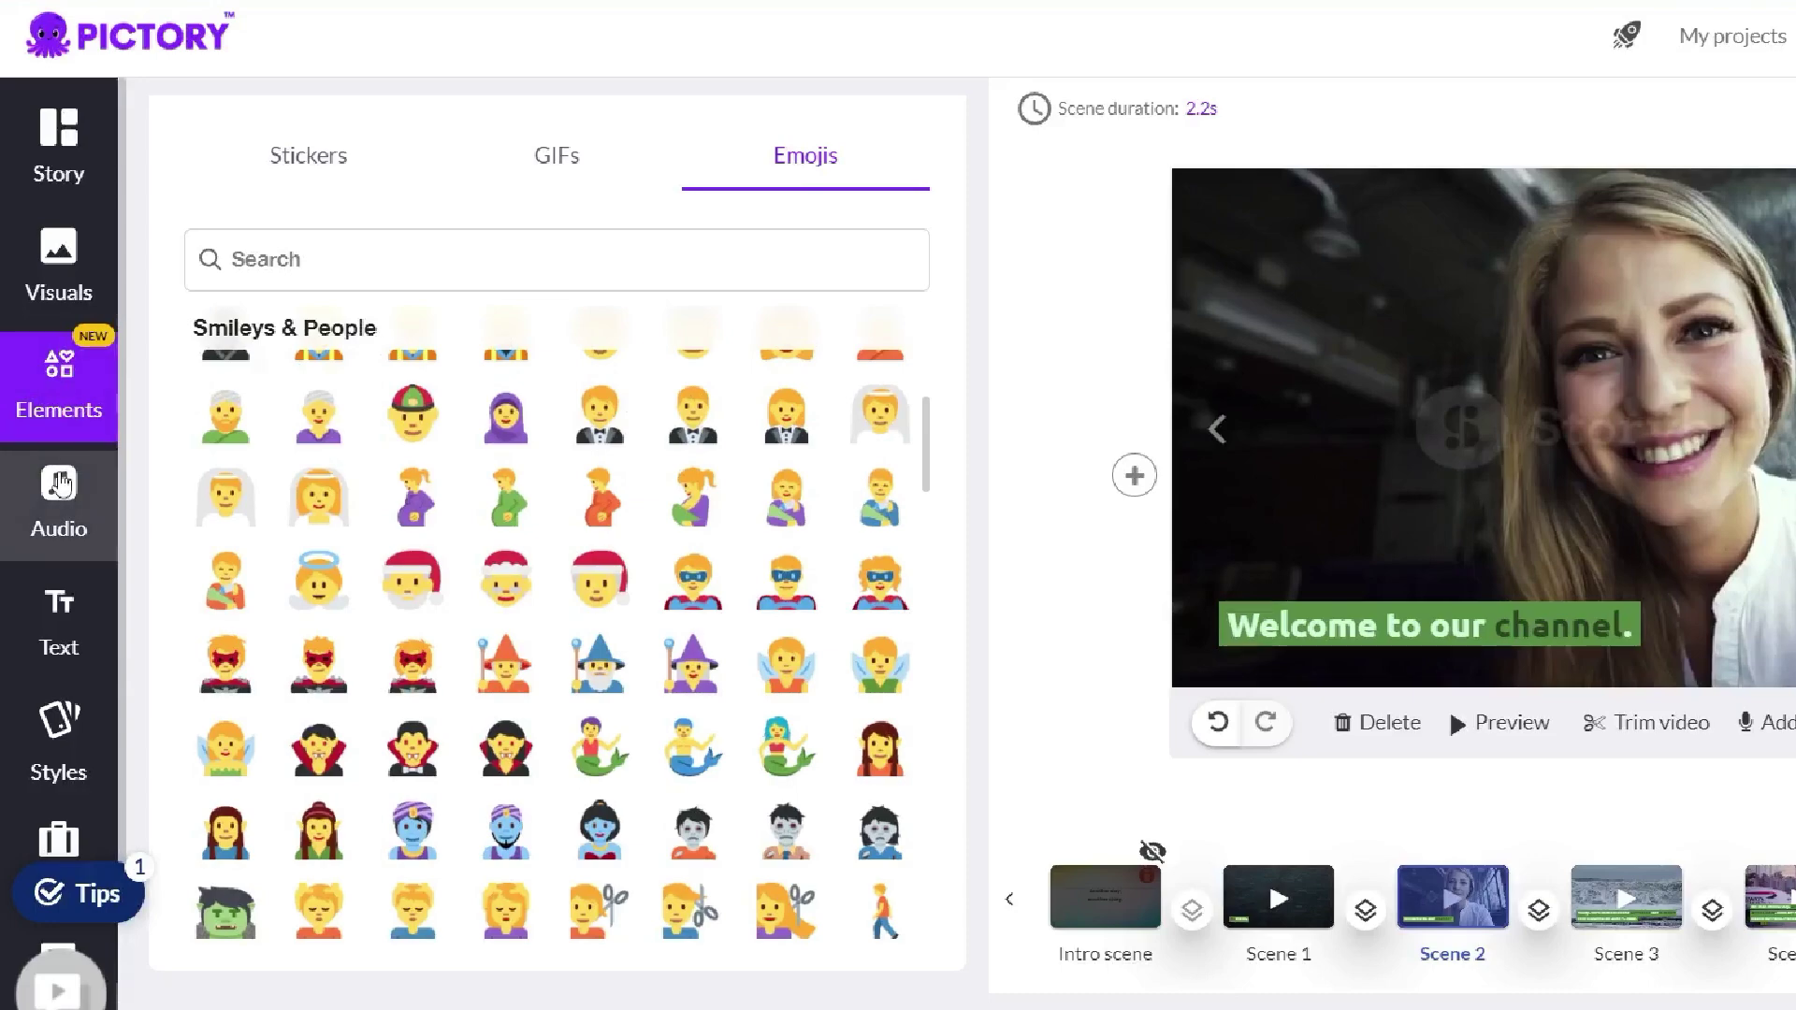
# - Look through the background music, text and template style options
pyautogui.click(58, 506)
pyautogui.scroll(-15, 440, 421)
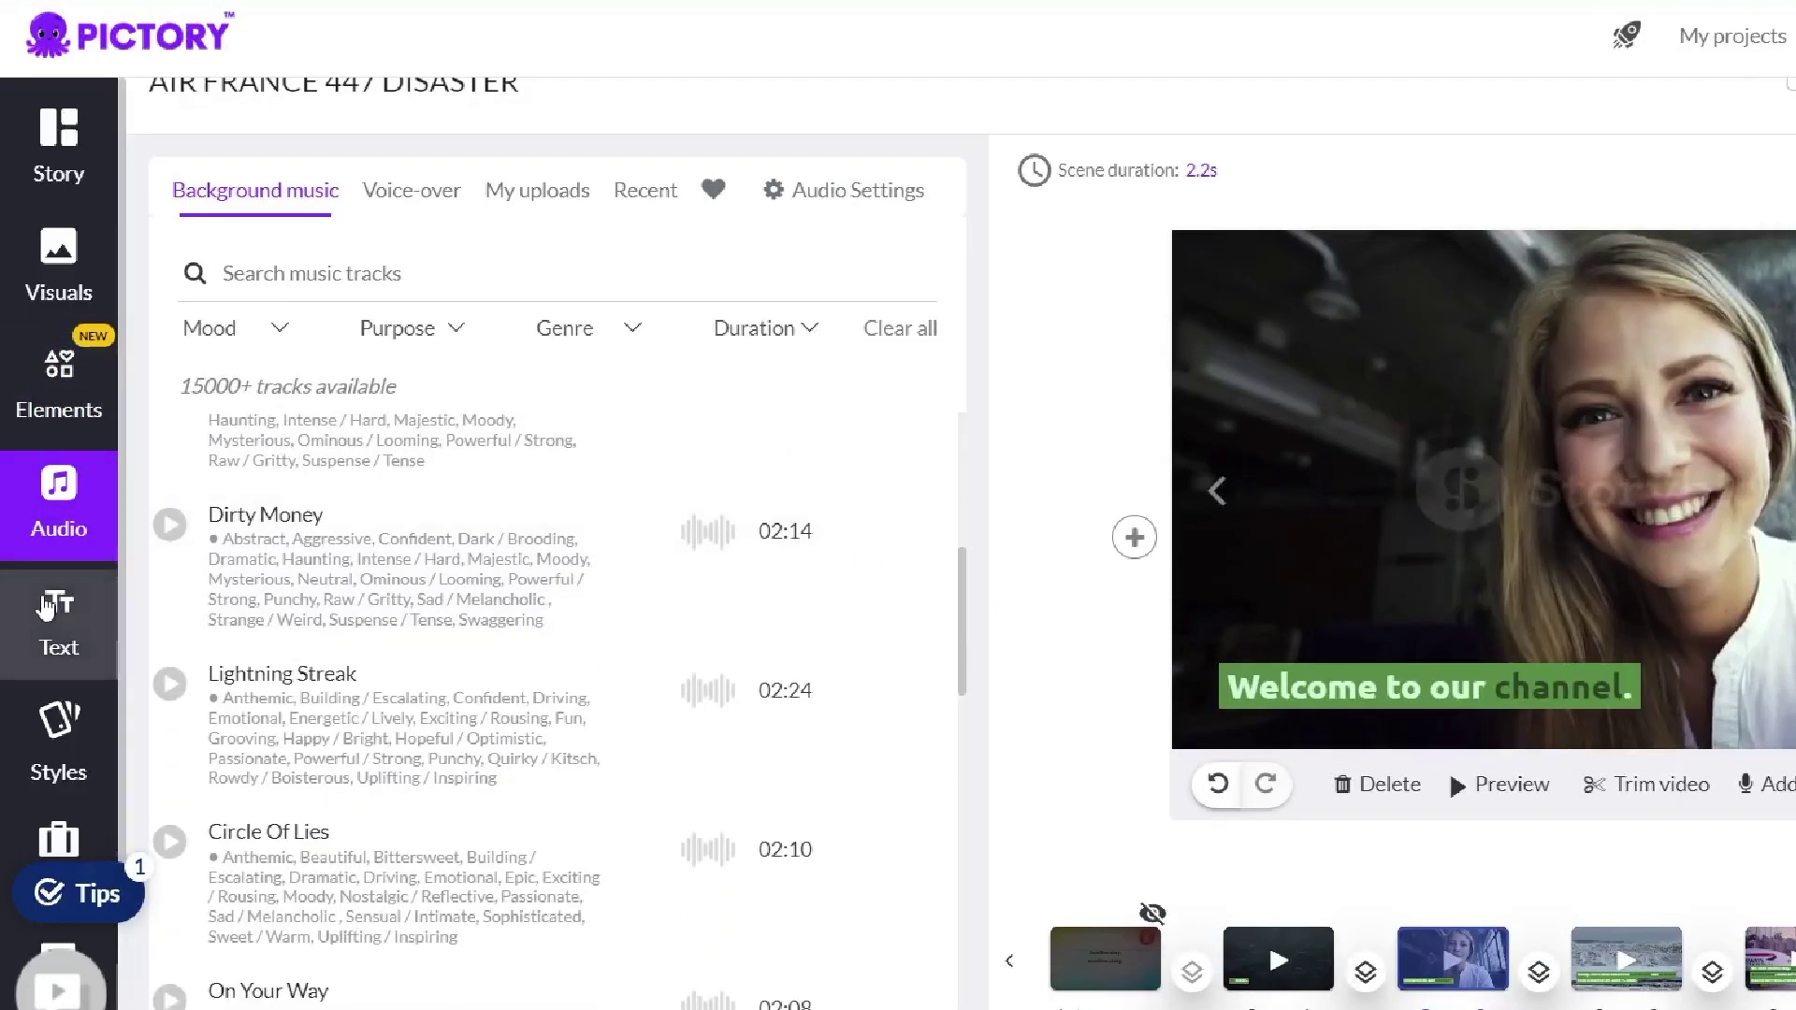
pyautogui.click(58, 624)
pyautogui.click(65, 753)
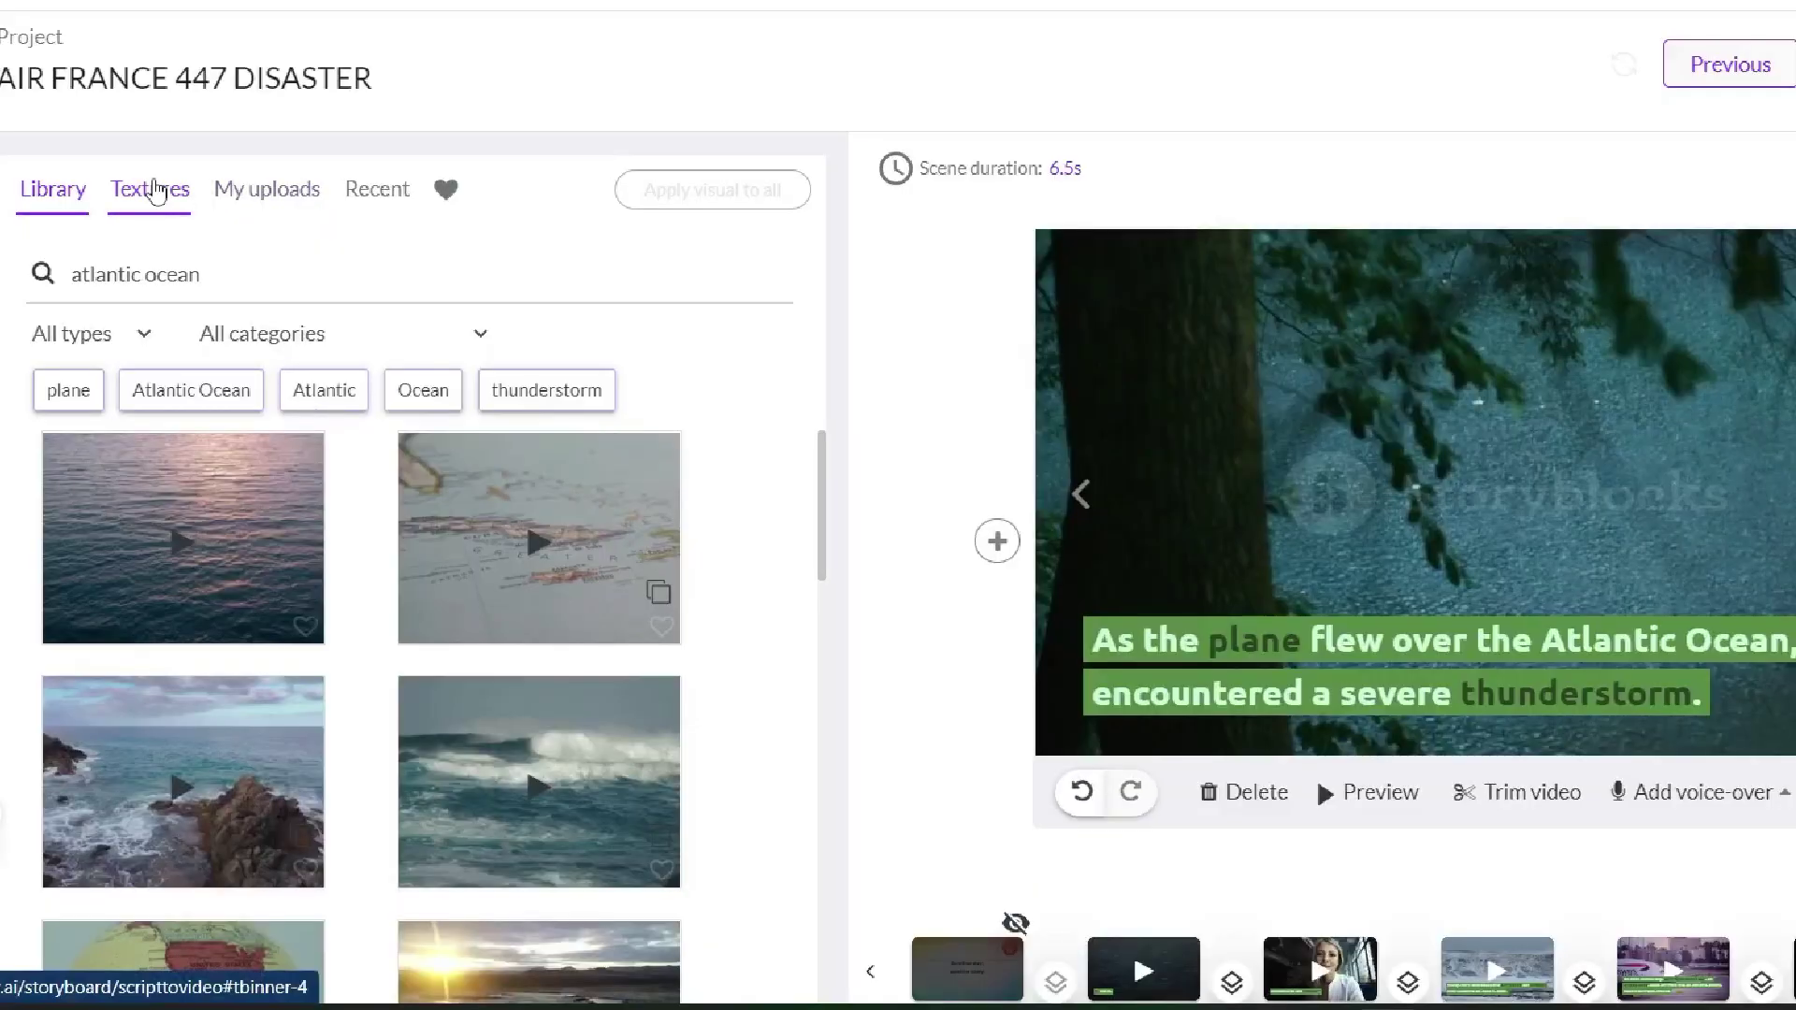
# - Check Textures and My uploads, then scroll the 'atlantic ocean' Library results
pyautogui.click(148, 190)
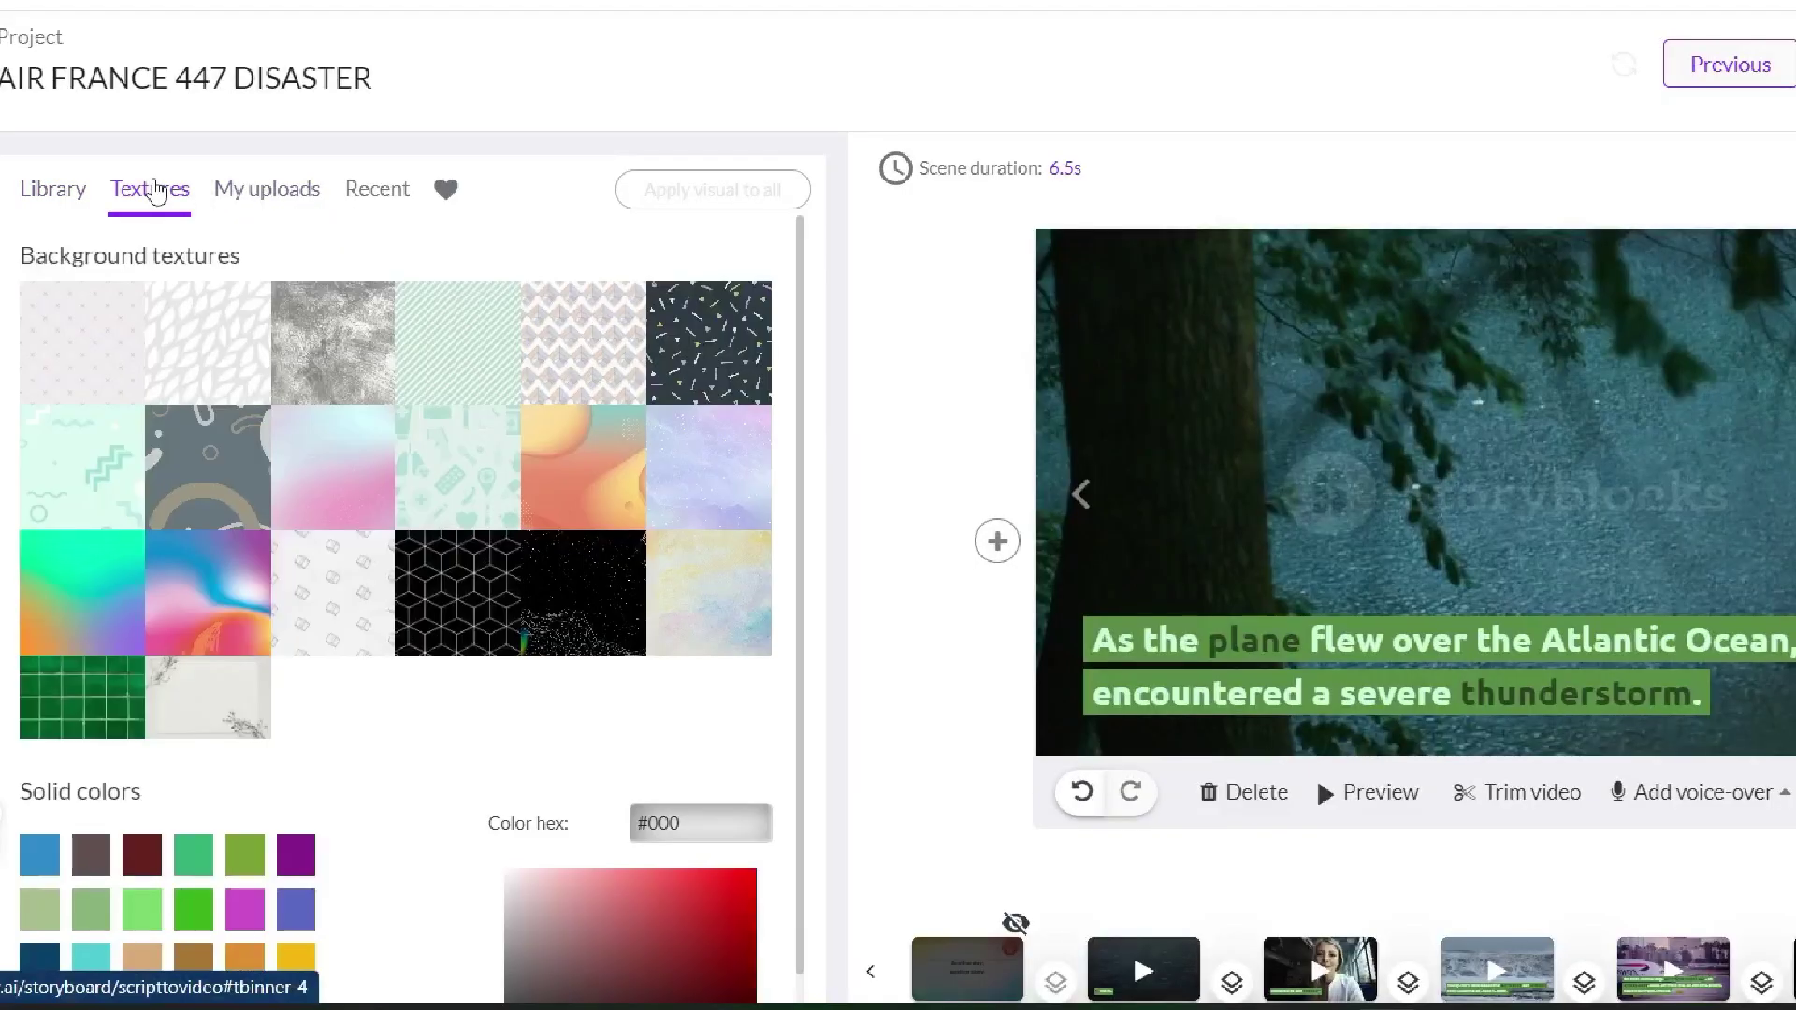
pyautogui.click(248, 198)
pyautogui.click(49, 187)
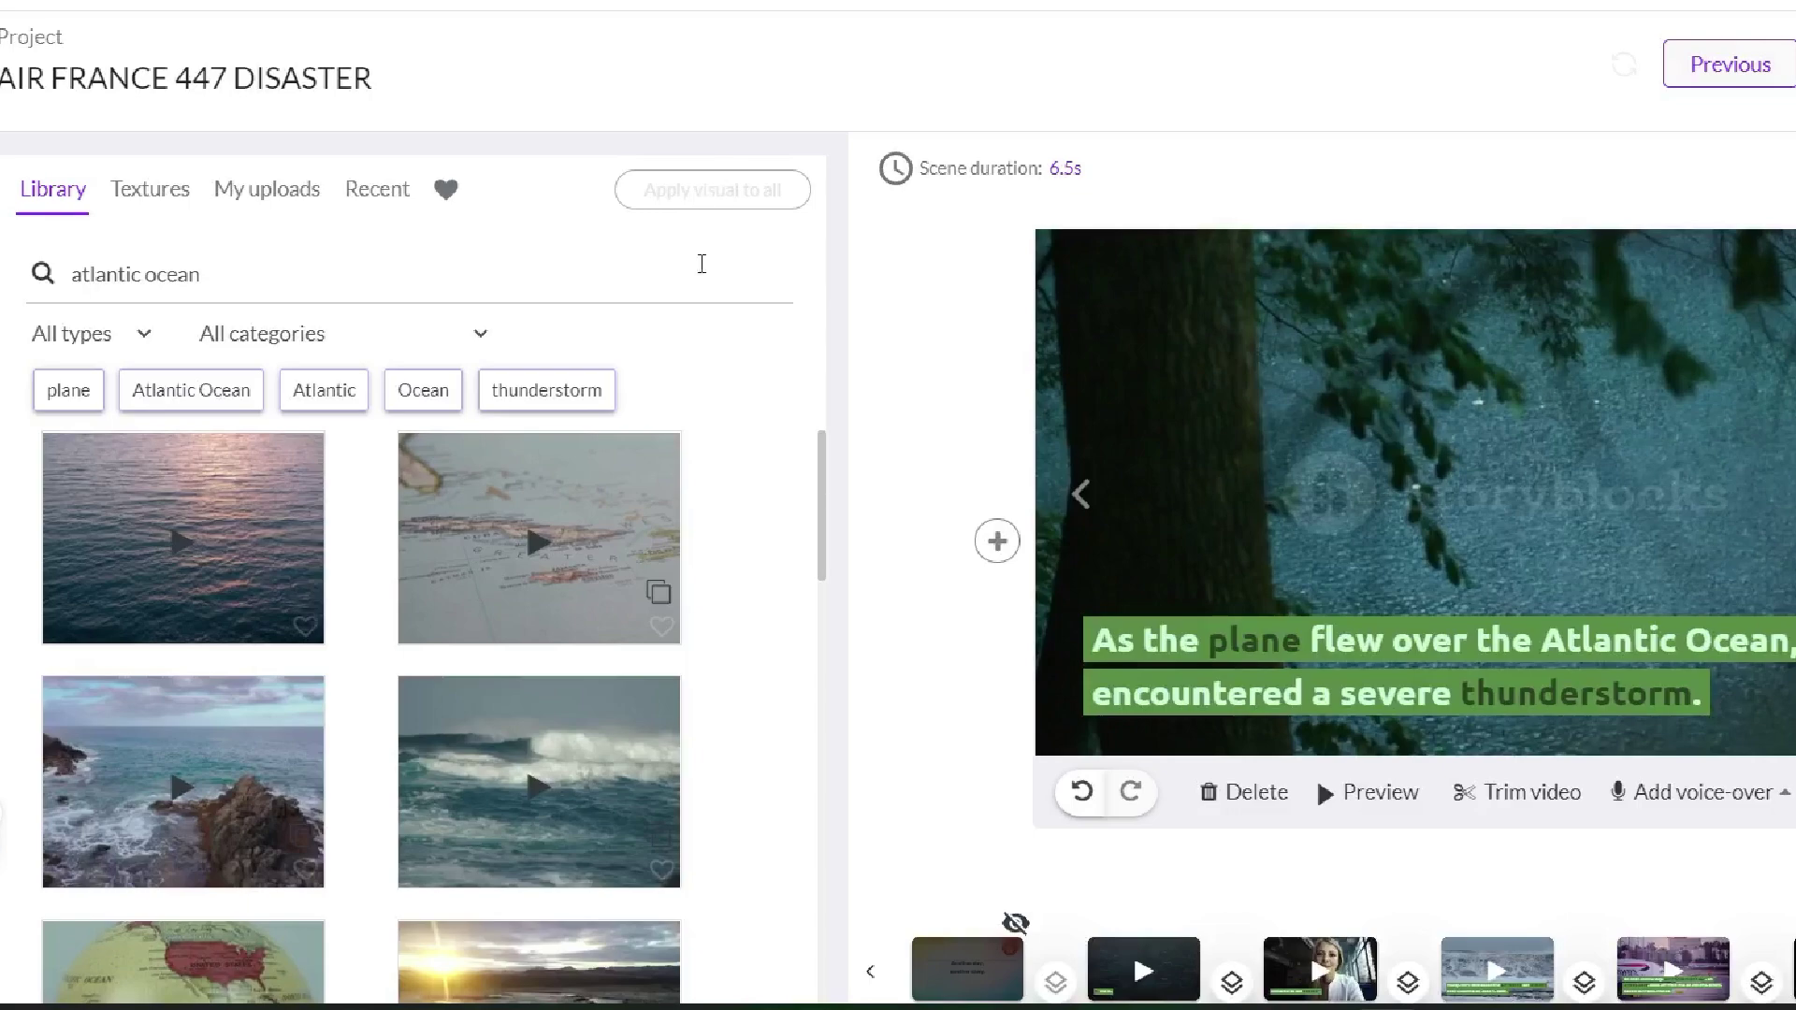
pyautogui.scroll(-1, 655, 374)
pyautogui.scroll(-8, 585, 557)
pyautogui.scroll(-5, 550, 598)
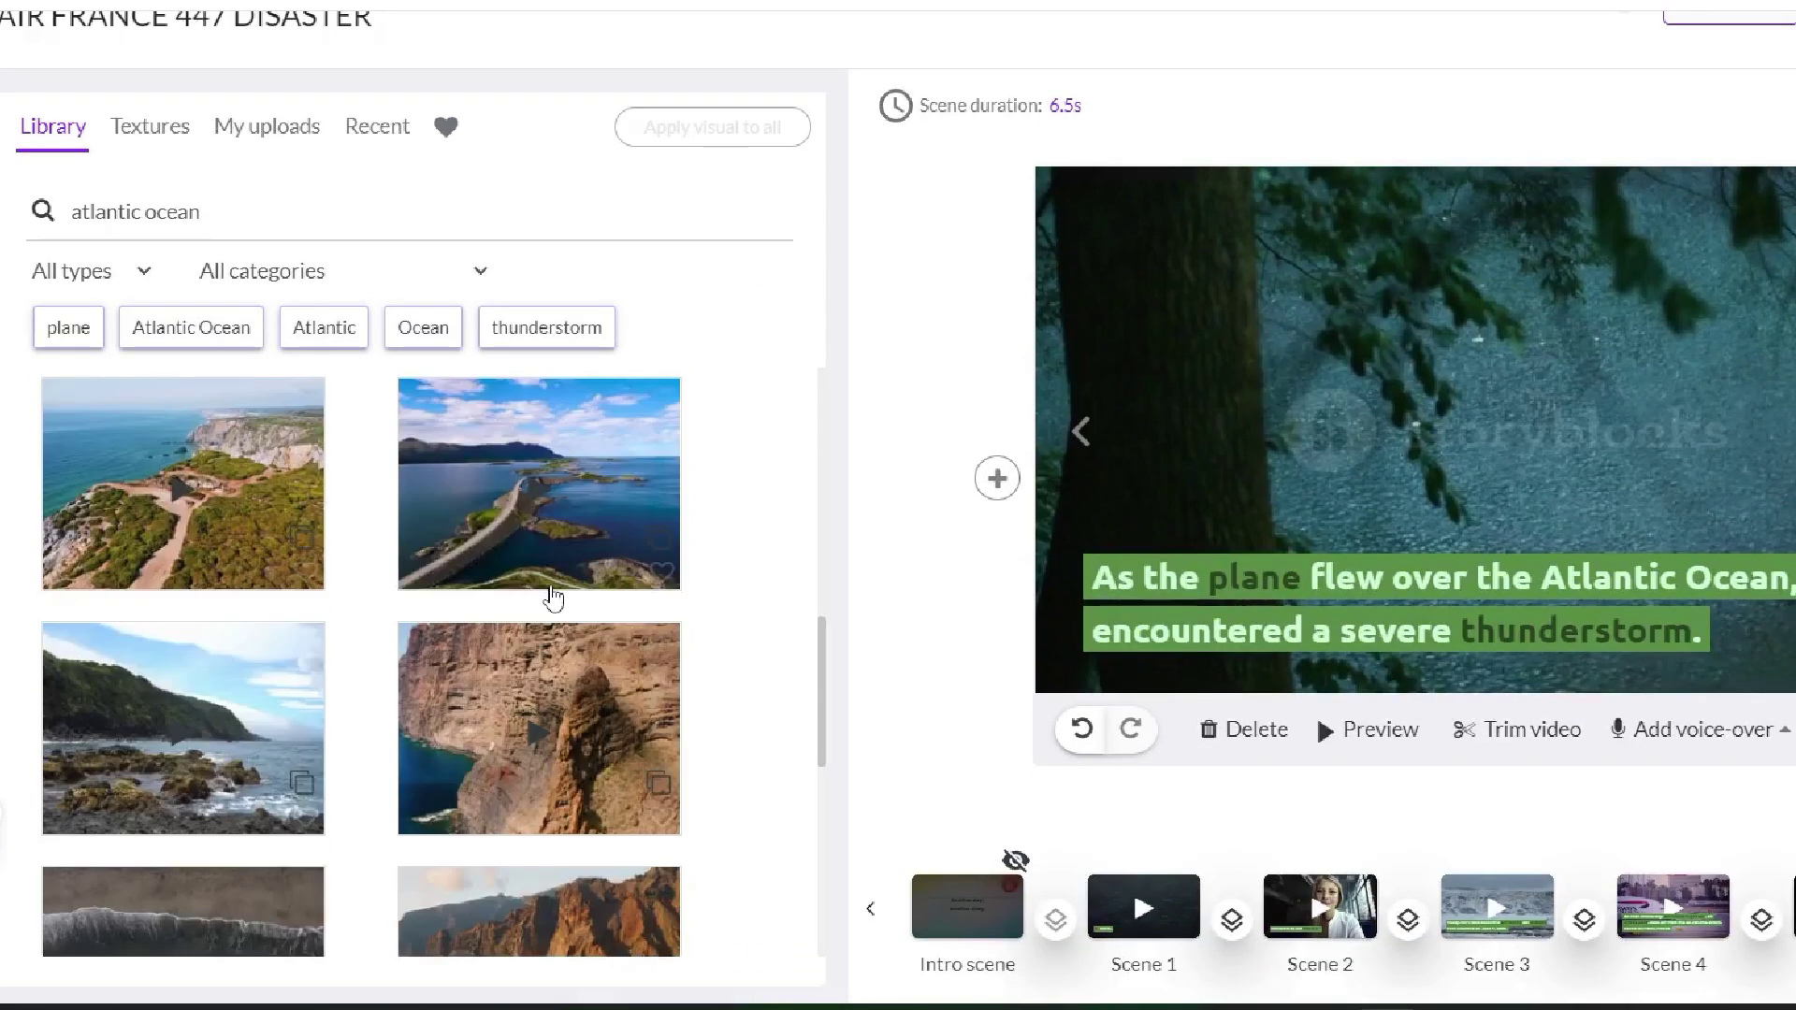
pyautogui.scroll(-5, 522, 498)
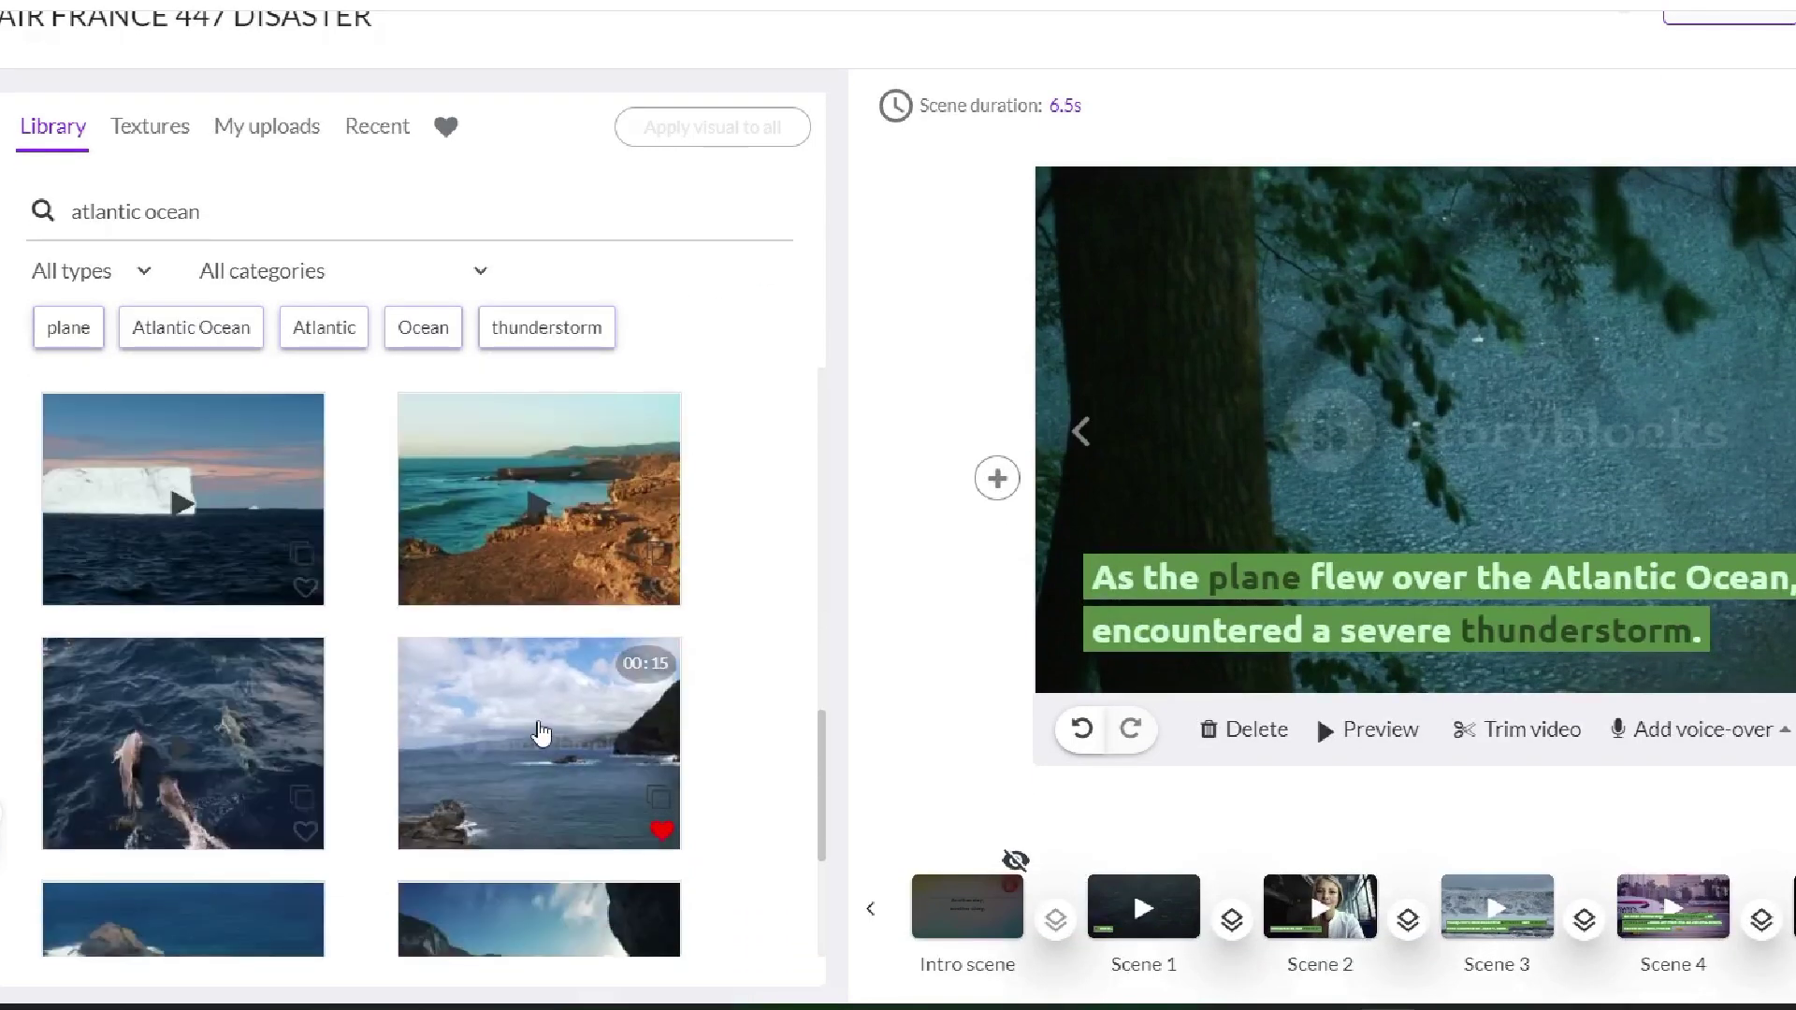
pyautogui.scroll(-5, 541, 734)
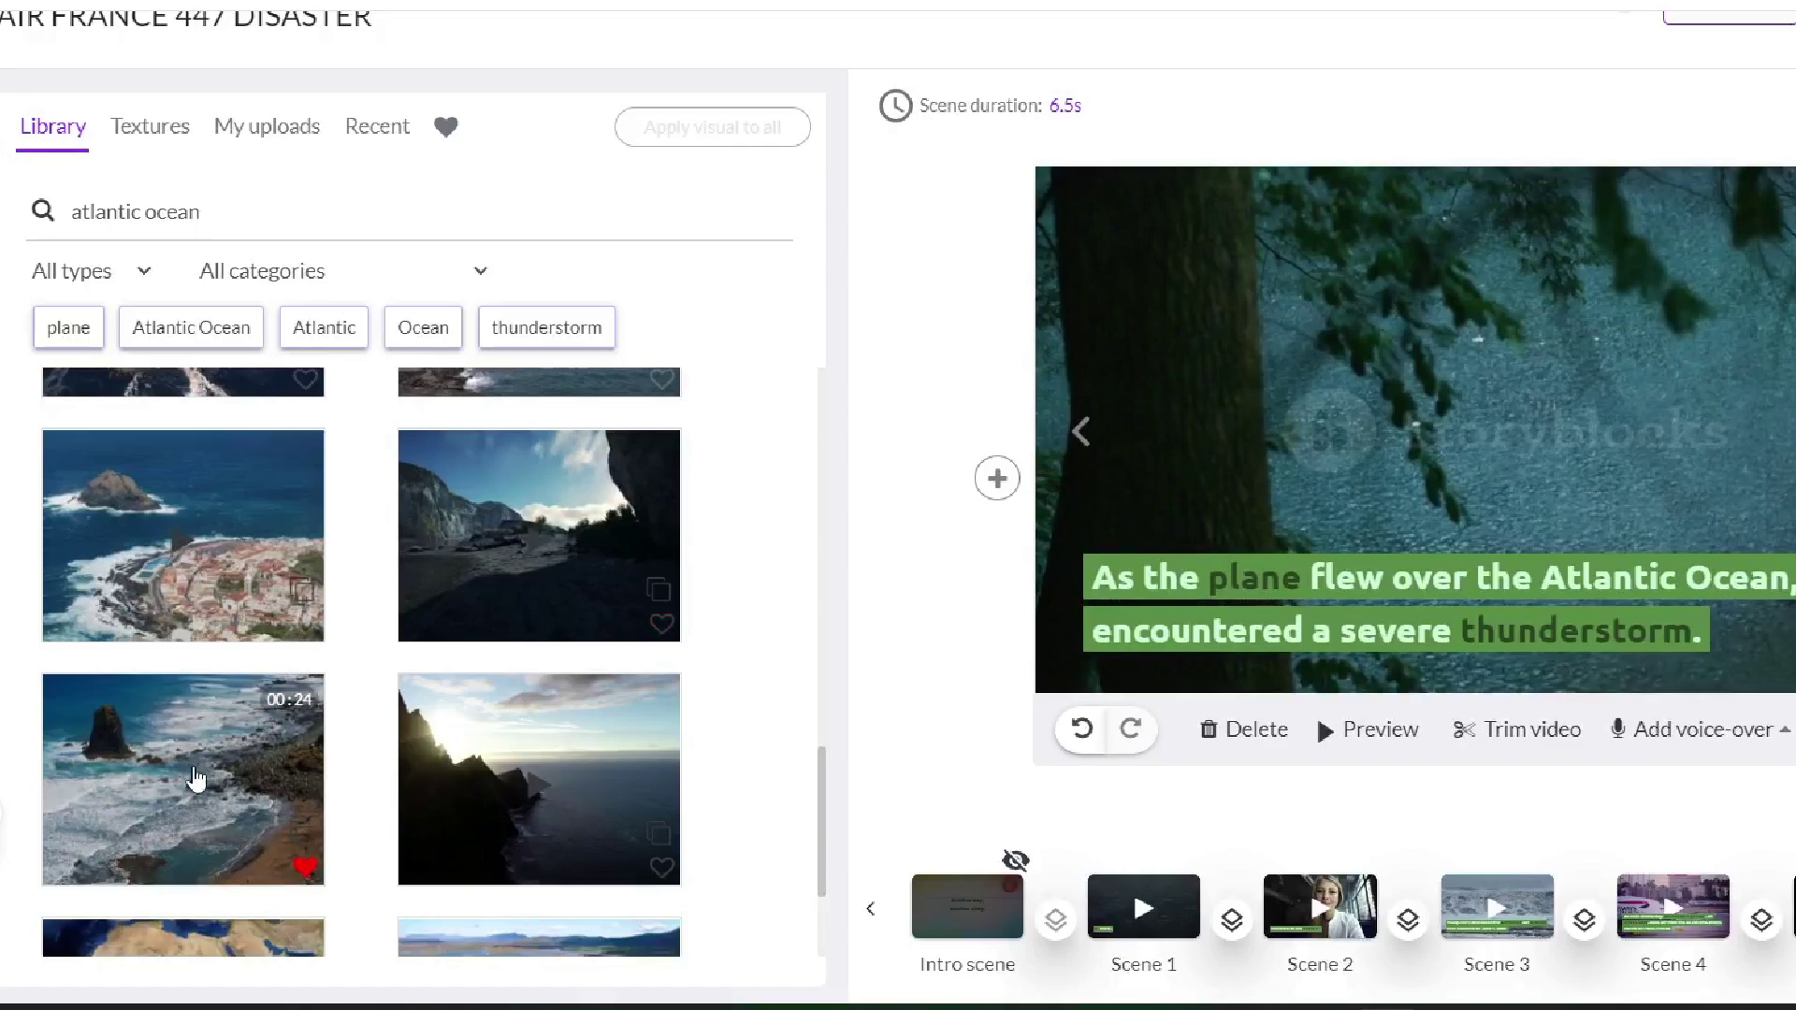
pyautogui.scroll(-5, 209, 591)
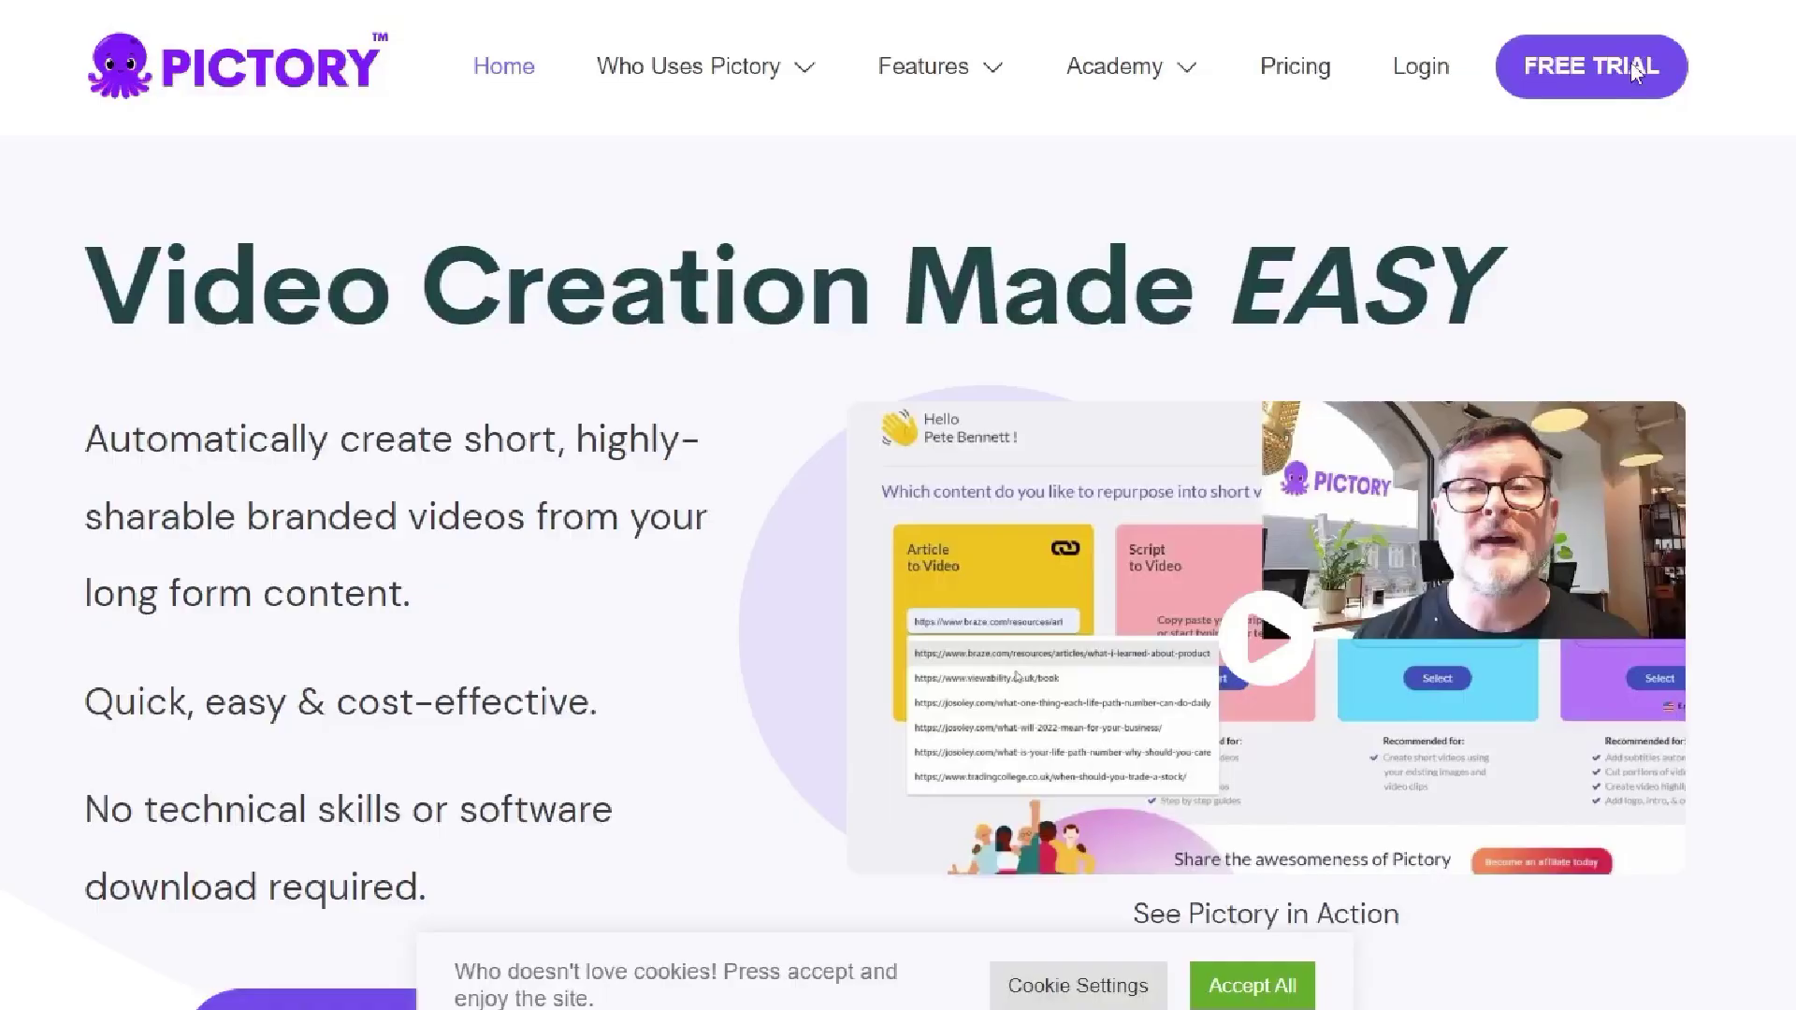
# - Submit the free-trial sign-up and apply the Africa satellite map clip to the Atlantic scene
pyautogui.click(1634, 73)
pyautogui.click(551, 663)
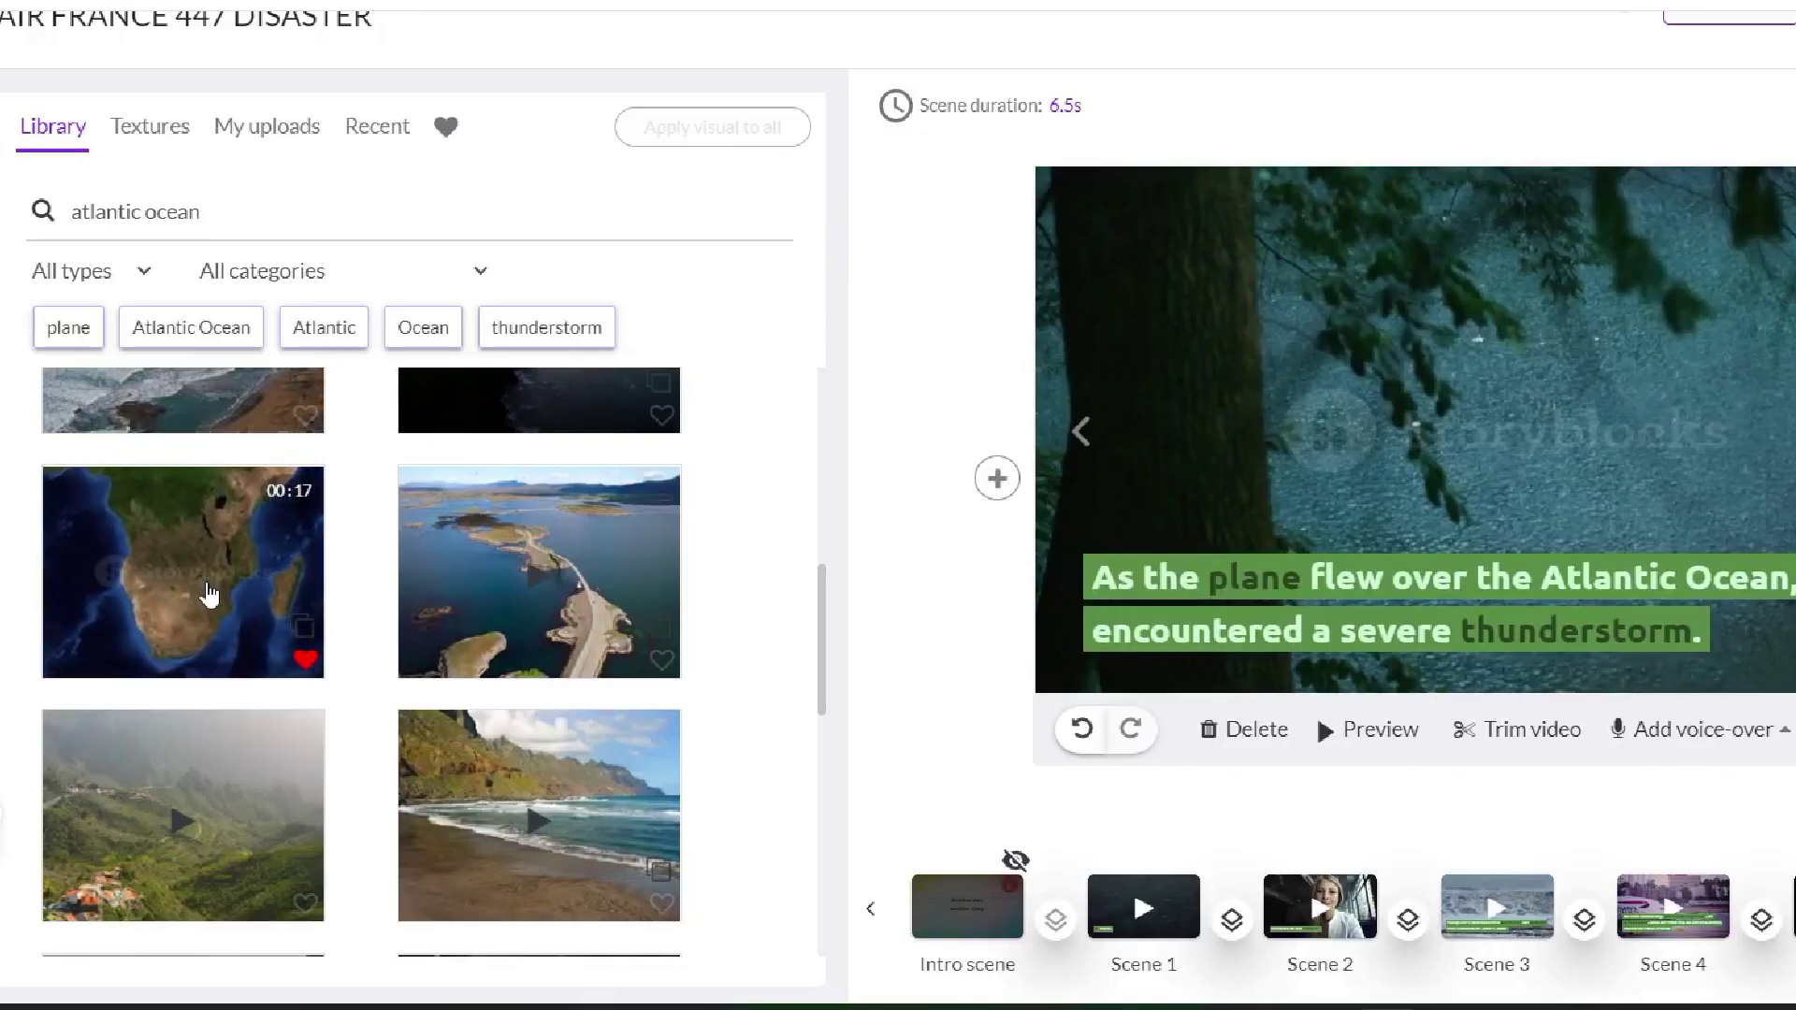
pyautogui.click(210, 595)
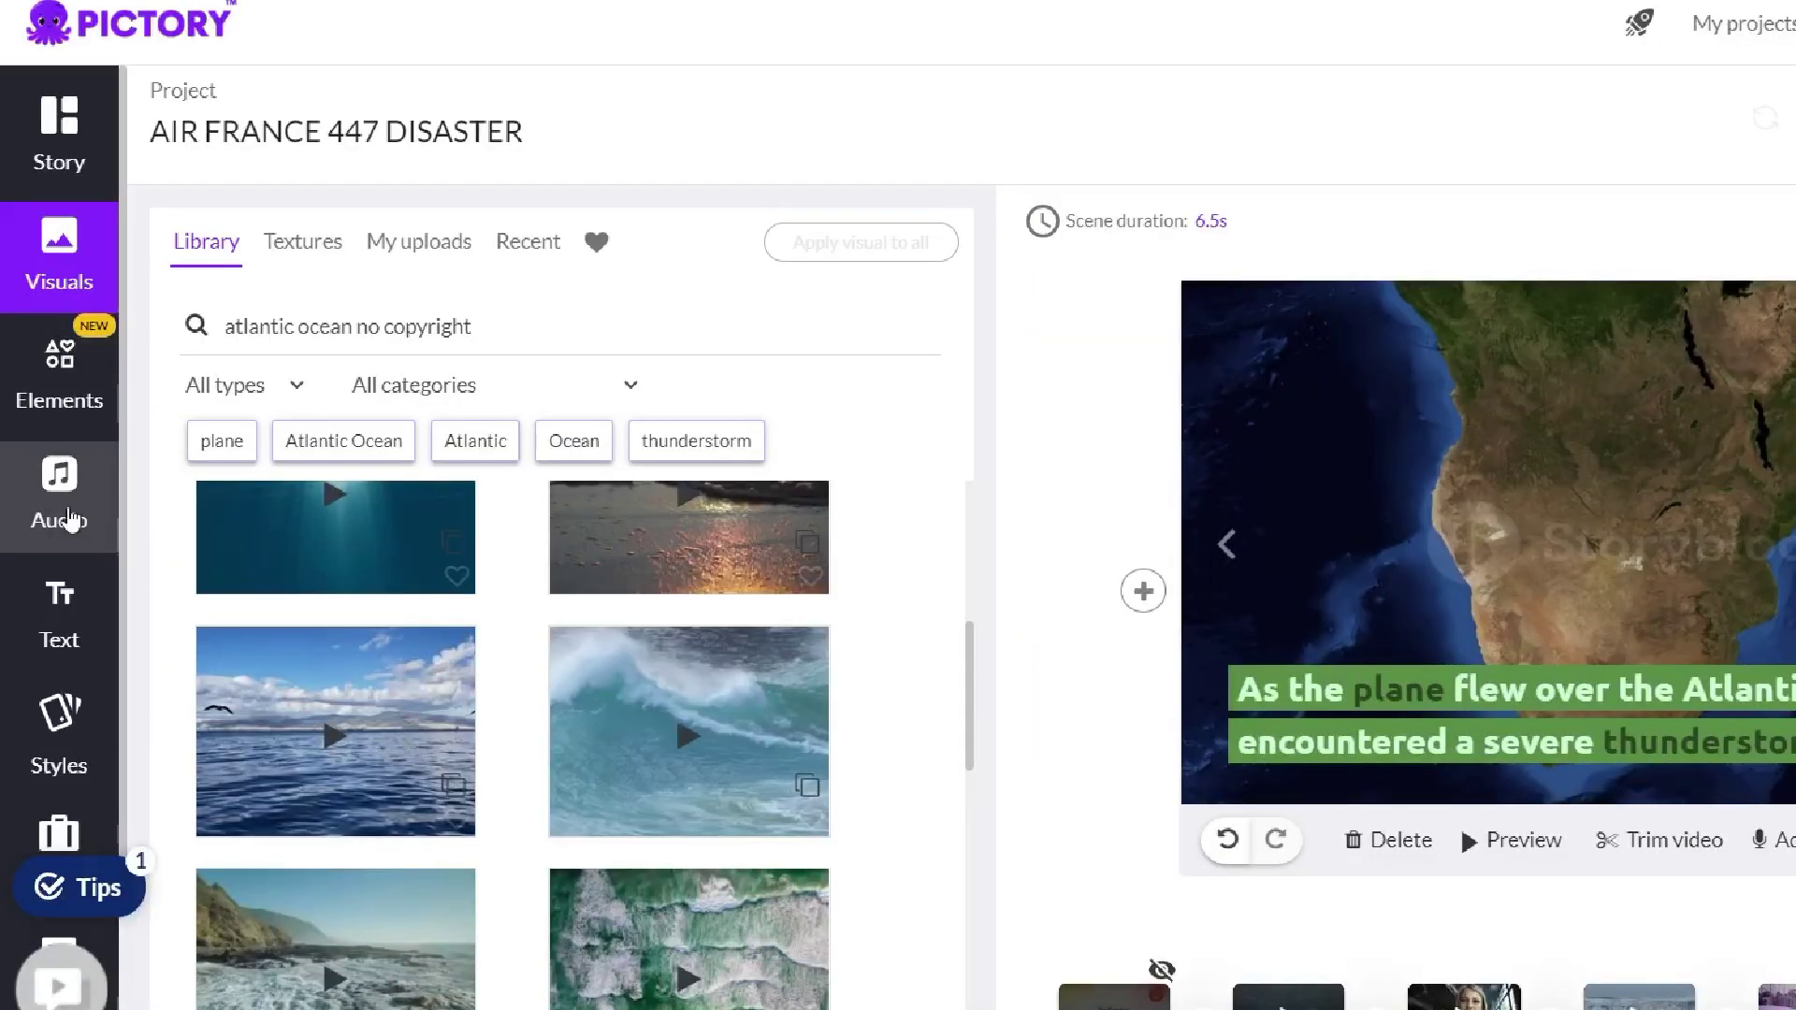
# - Apply the US English 'Joey, male' voice-over and preview the scene with it
pyautogui.click(59, 496)
pyautogui.click(421, 246)
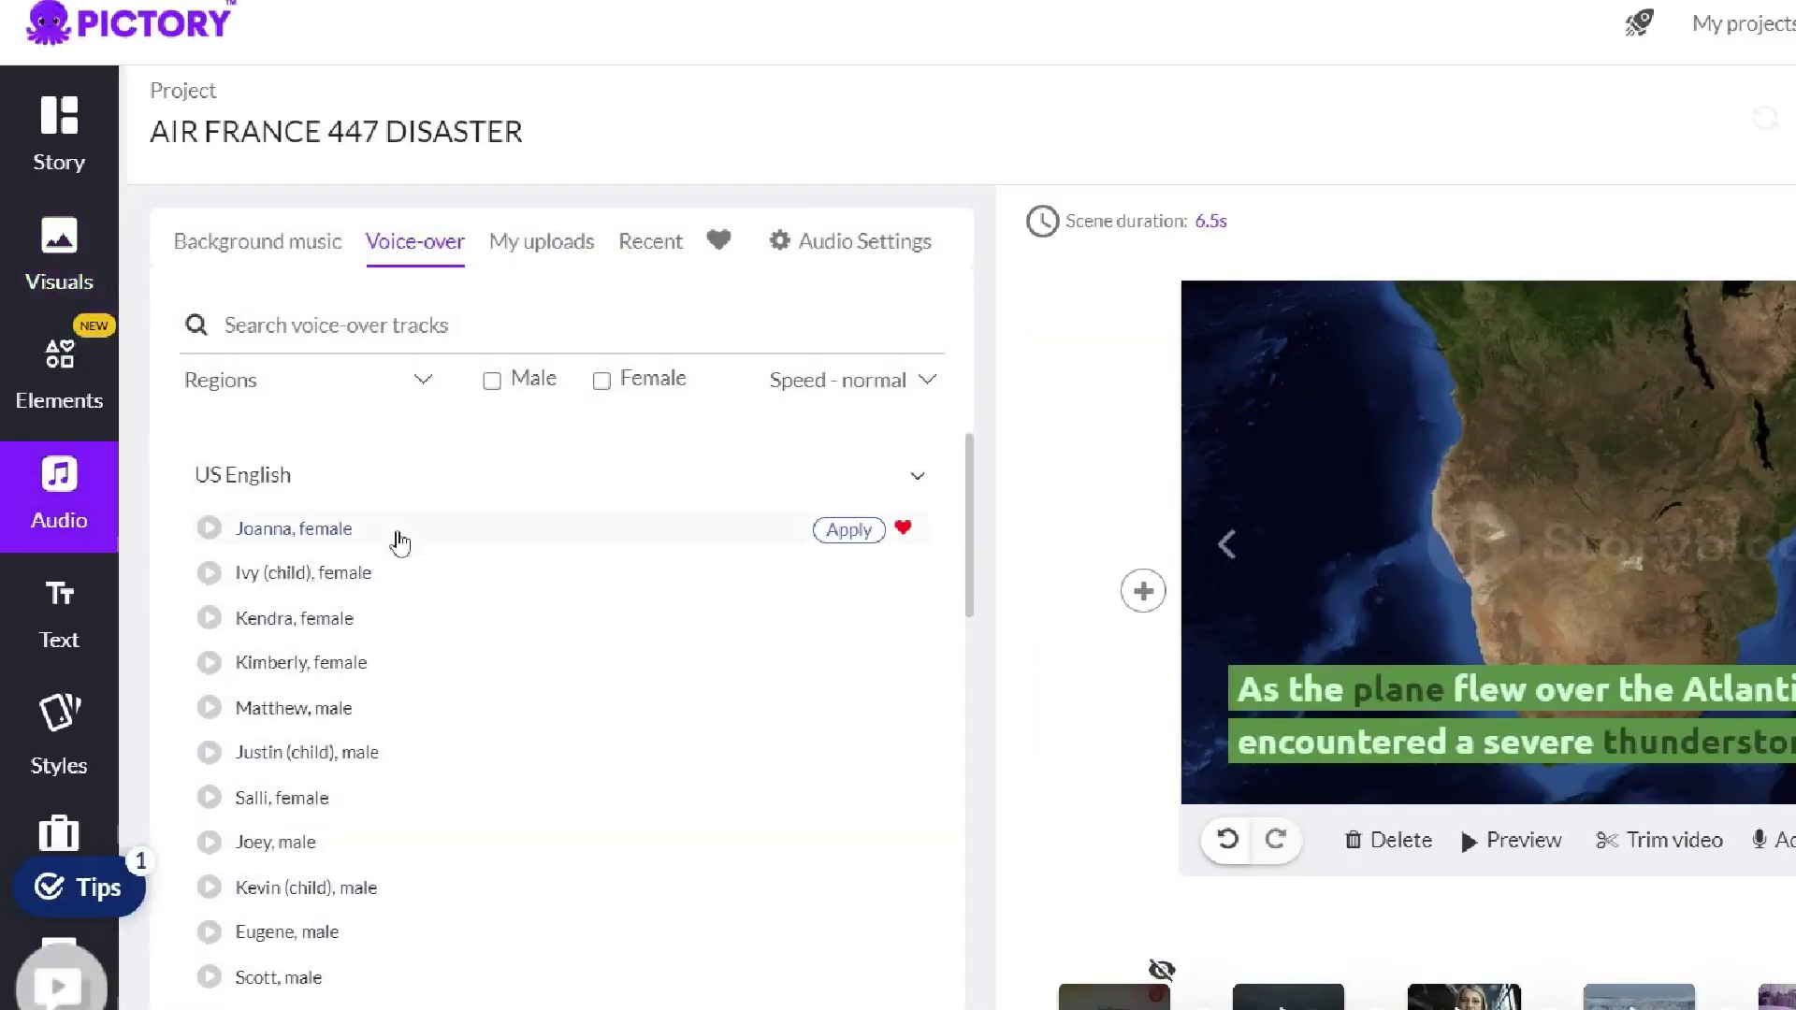
pyautogui.scroll(-10, 400, 530)
pyautogui.scroll(-3, 1023, 591)
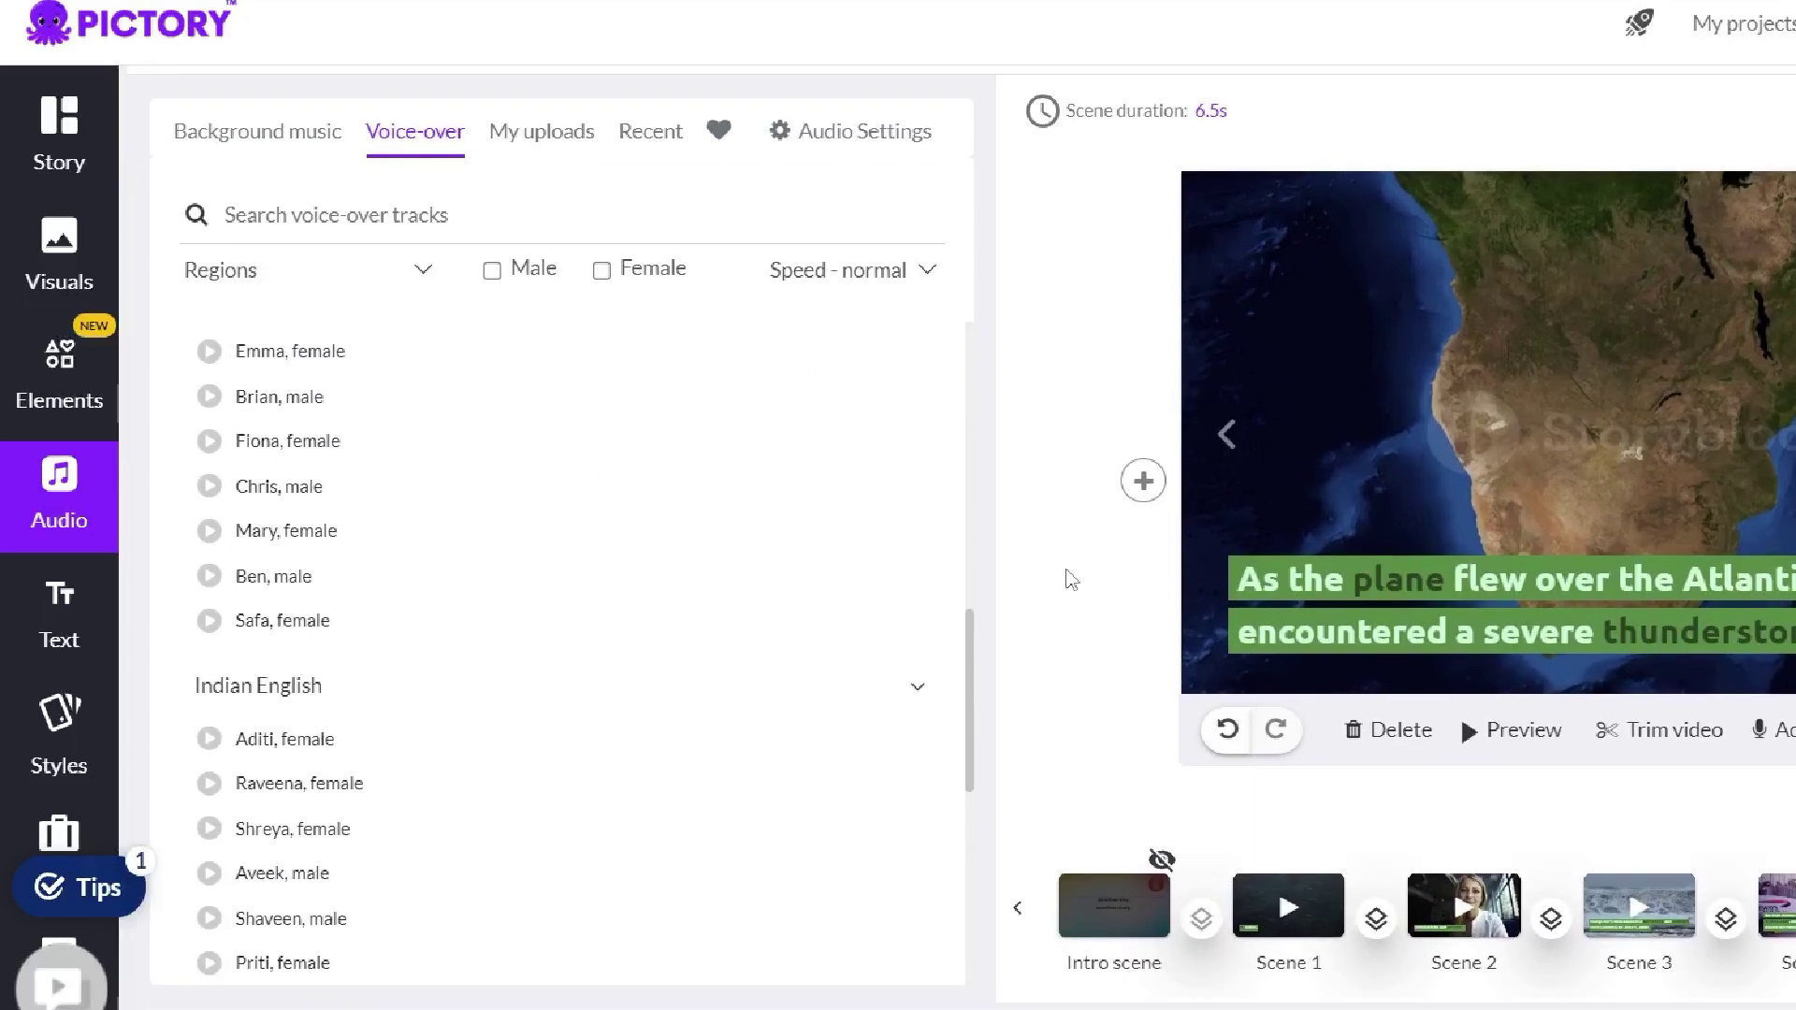
pyautogui.scroll(-6, 400, 541)
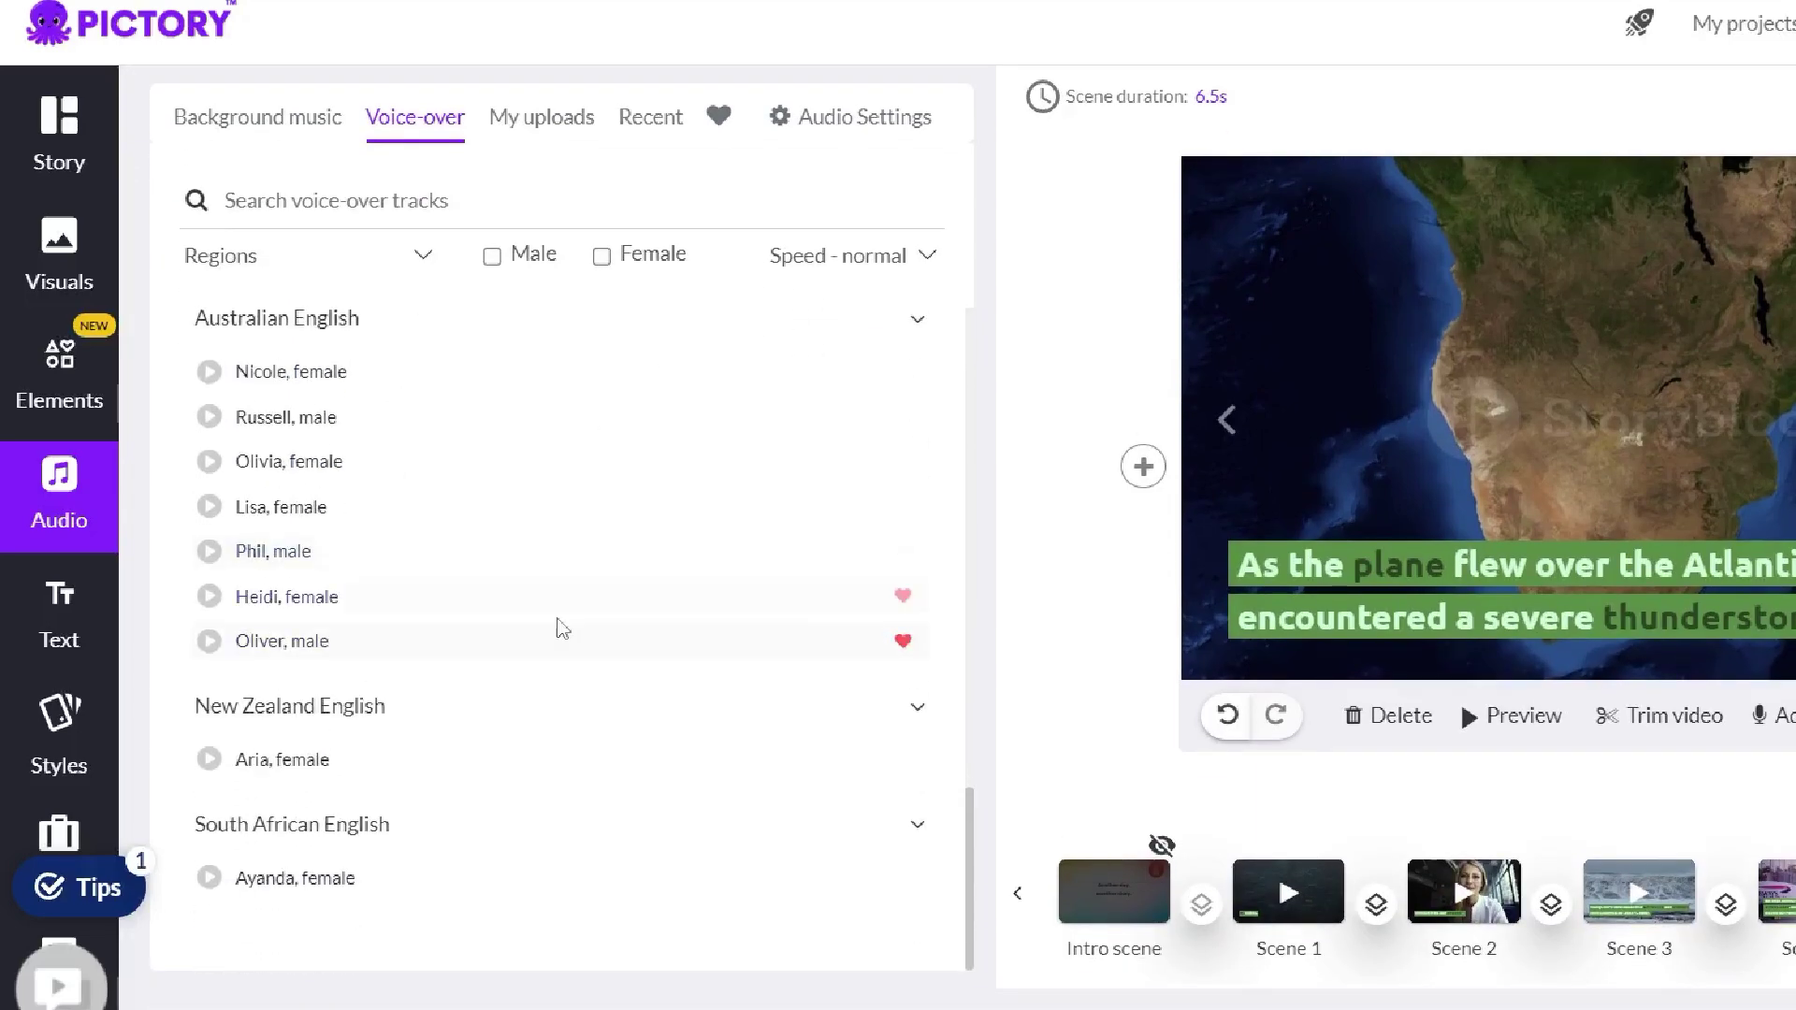
pyautogui.scroll(8, 525, 613)
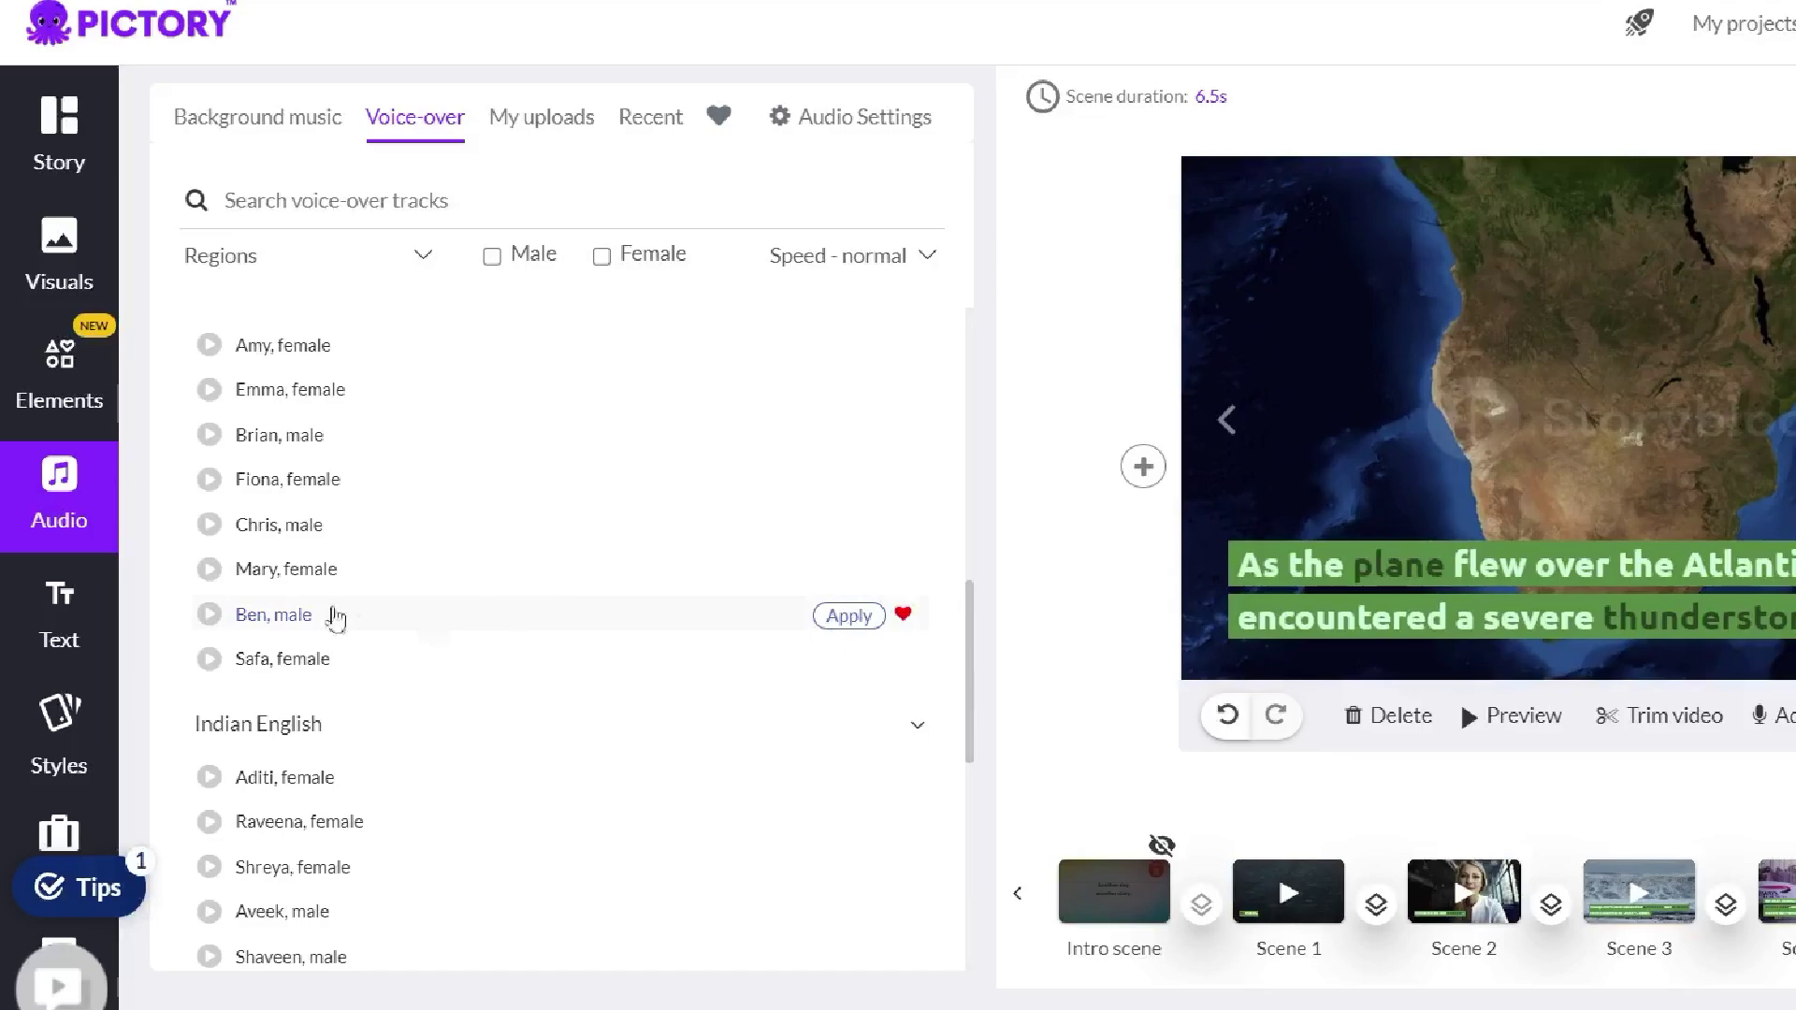
pyautogui.scroll(6, 337, 615)
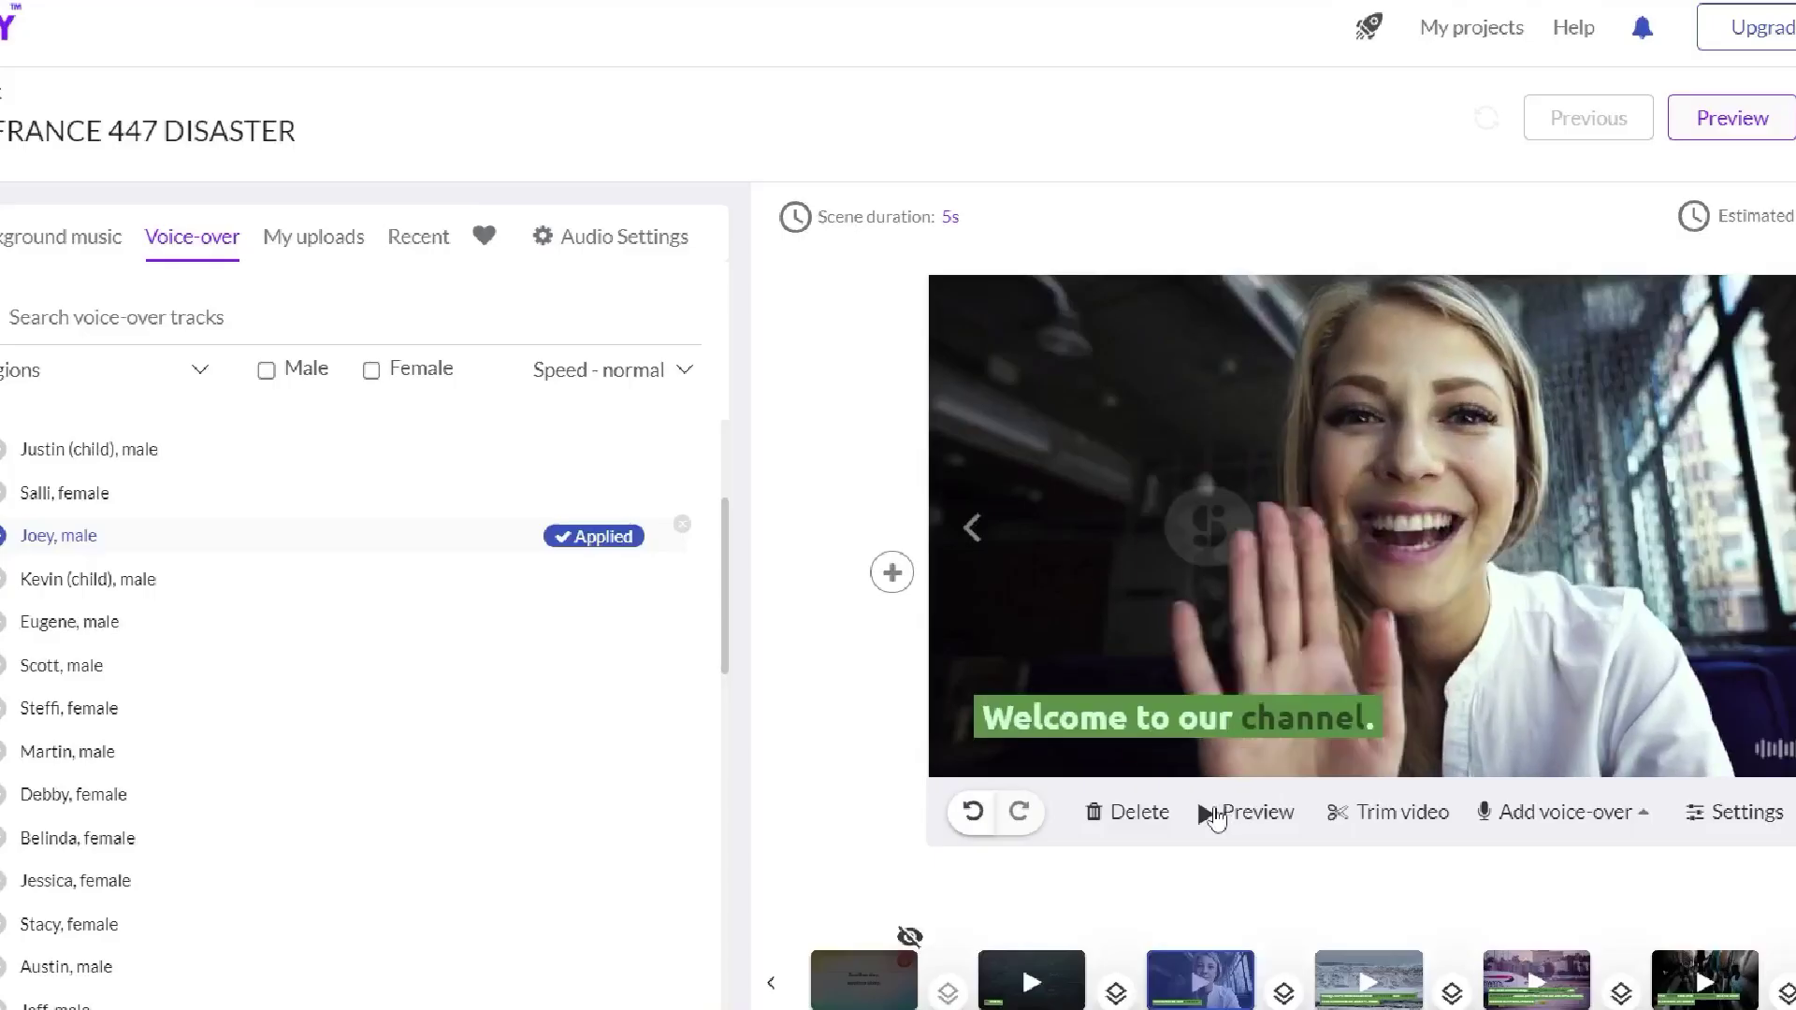
pyautogui.click(1215, 810)
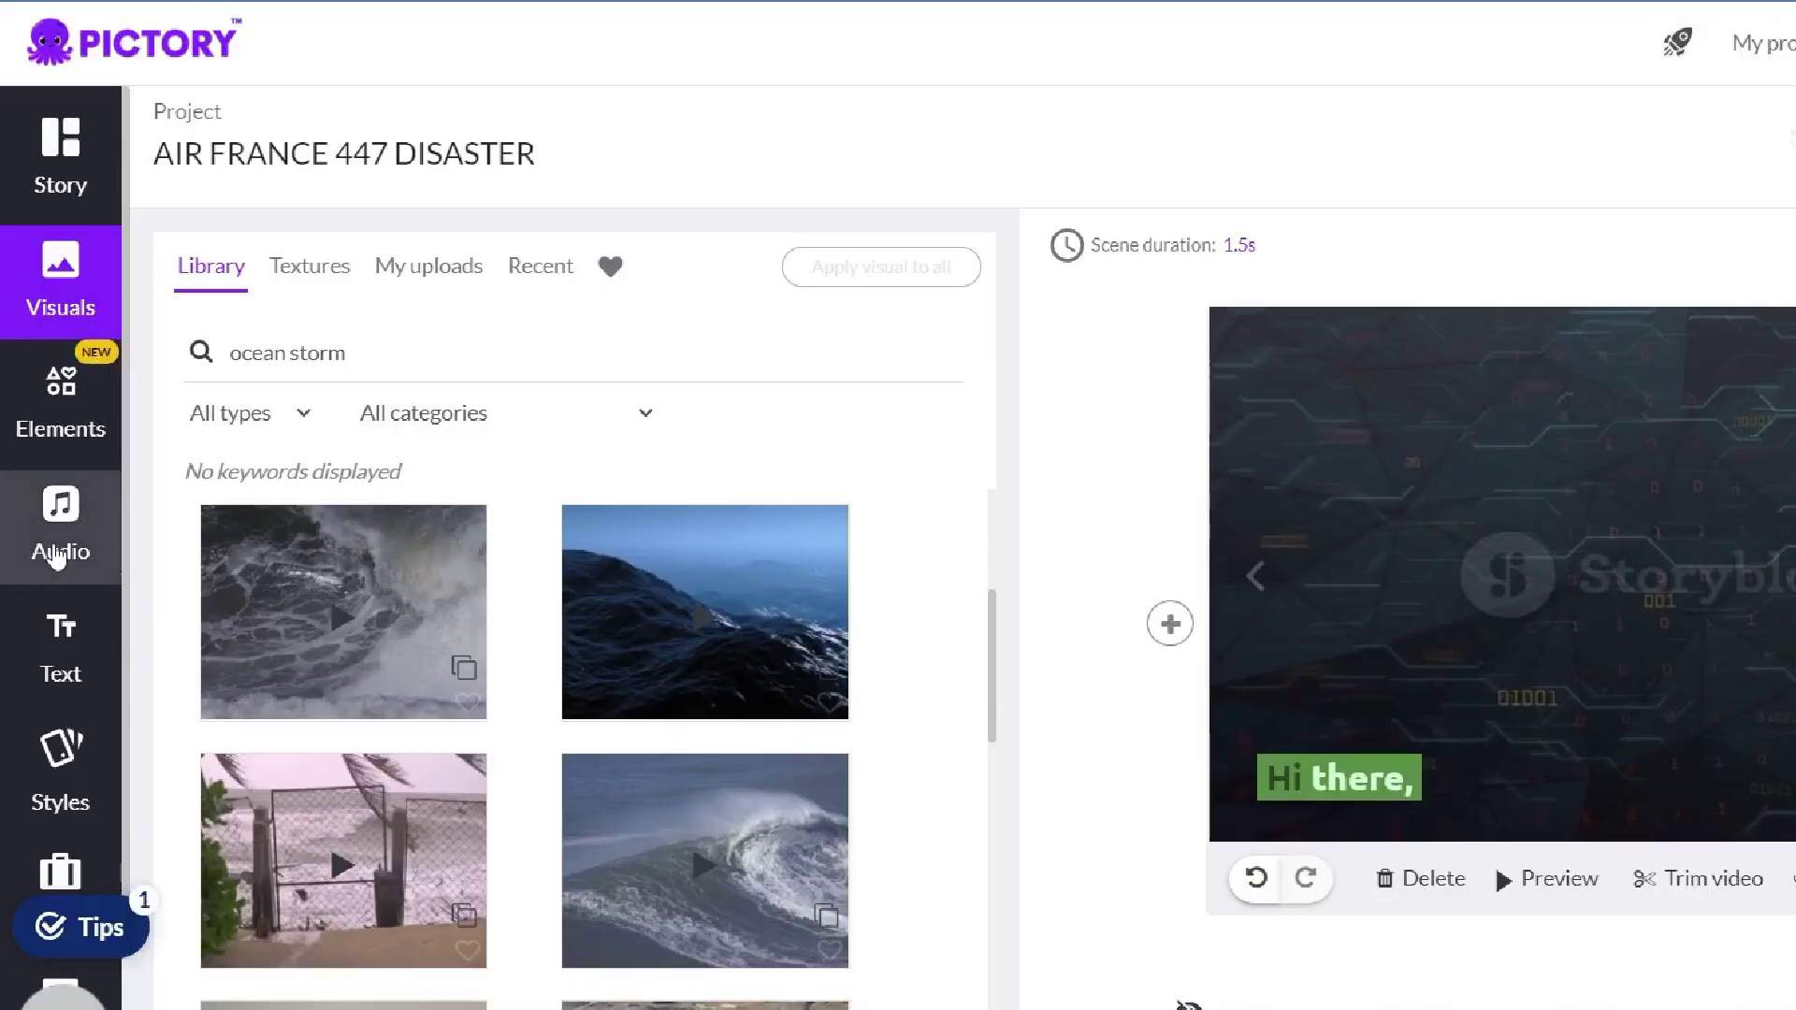
# - Filter background music to Dramatic and Sad/Melancholic mood with Drama purpose
pyautogui.click(56, 554)
pyautogui.click(251, 417)
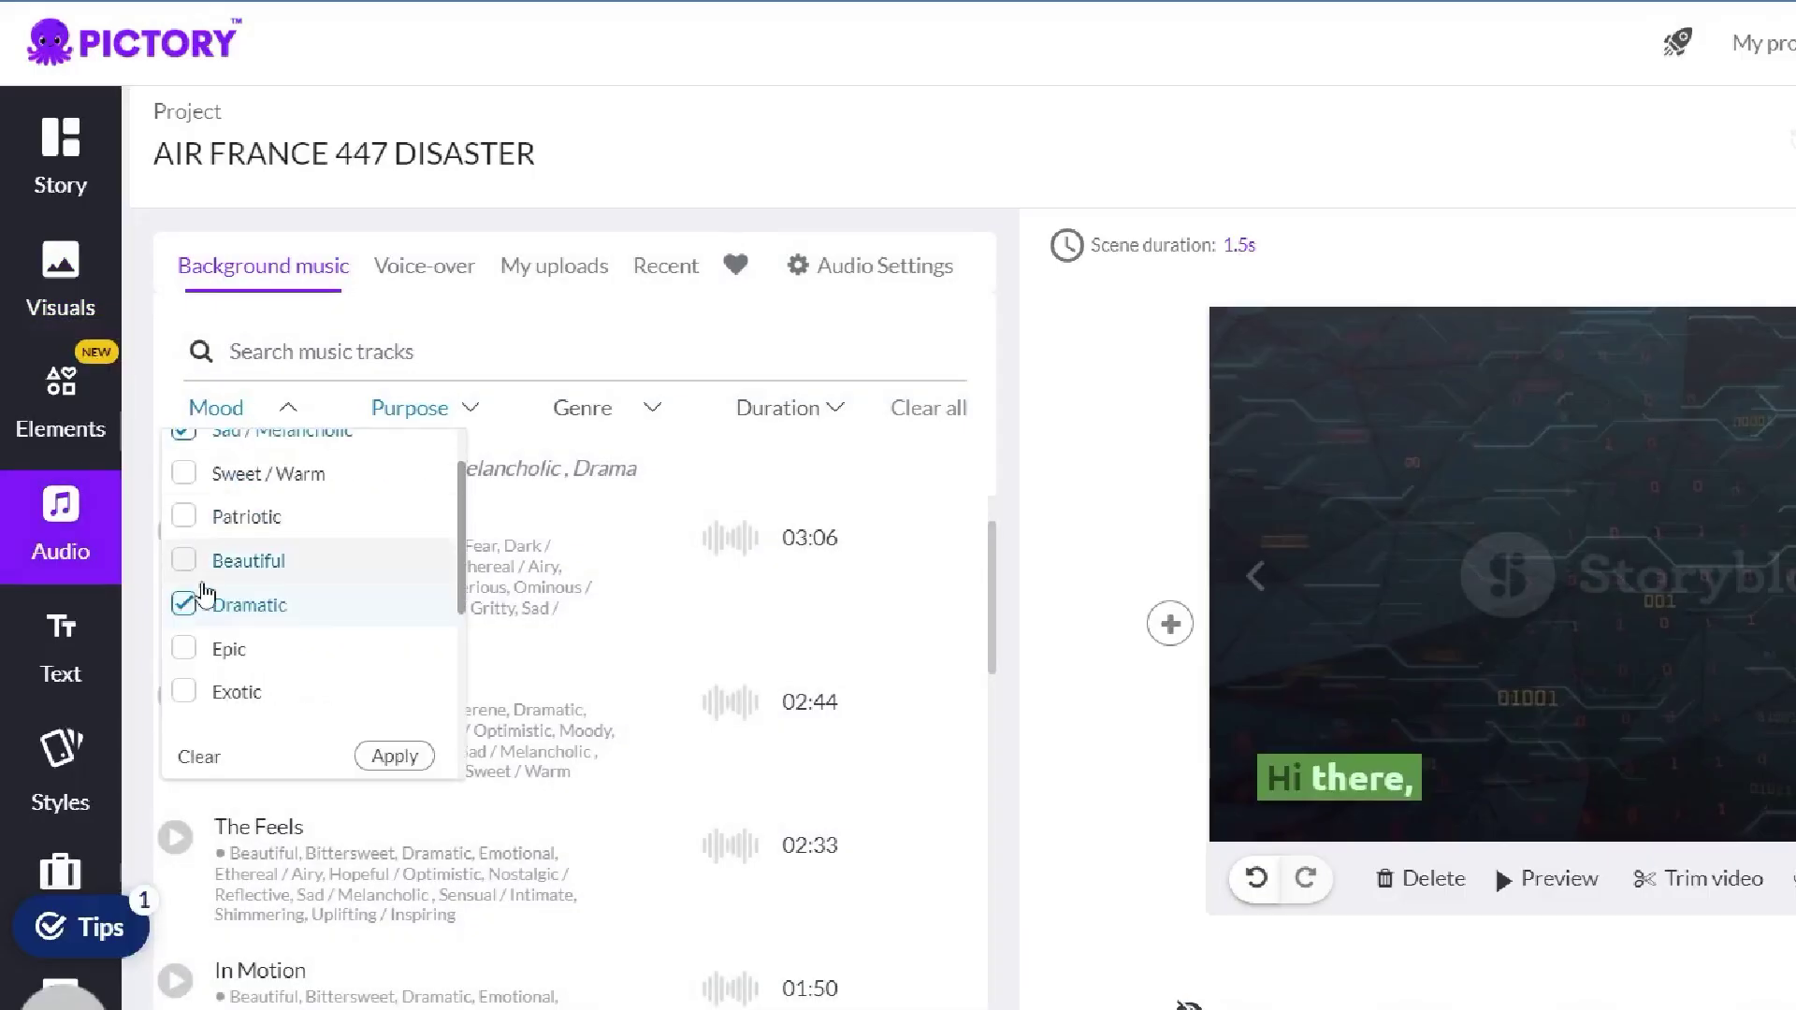
pyautogui.click(433, 418)
pyautogui.click(287, 412)
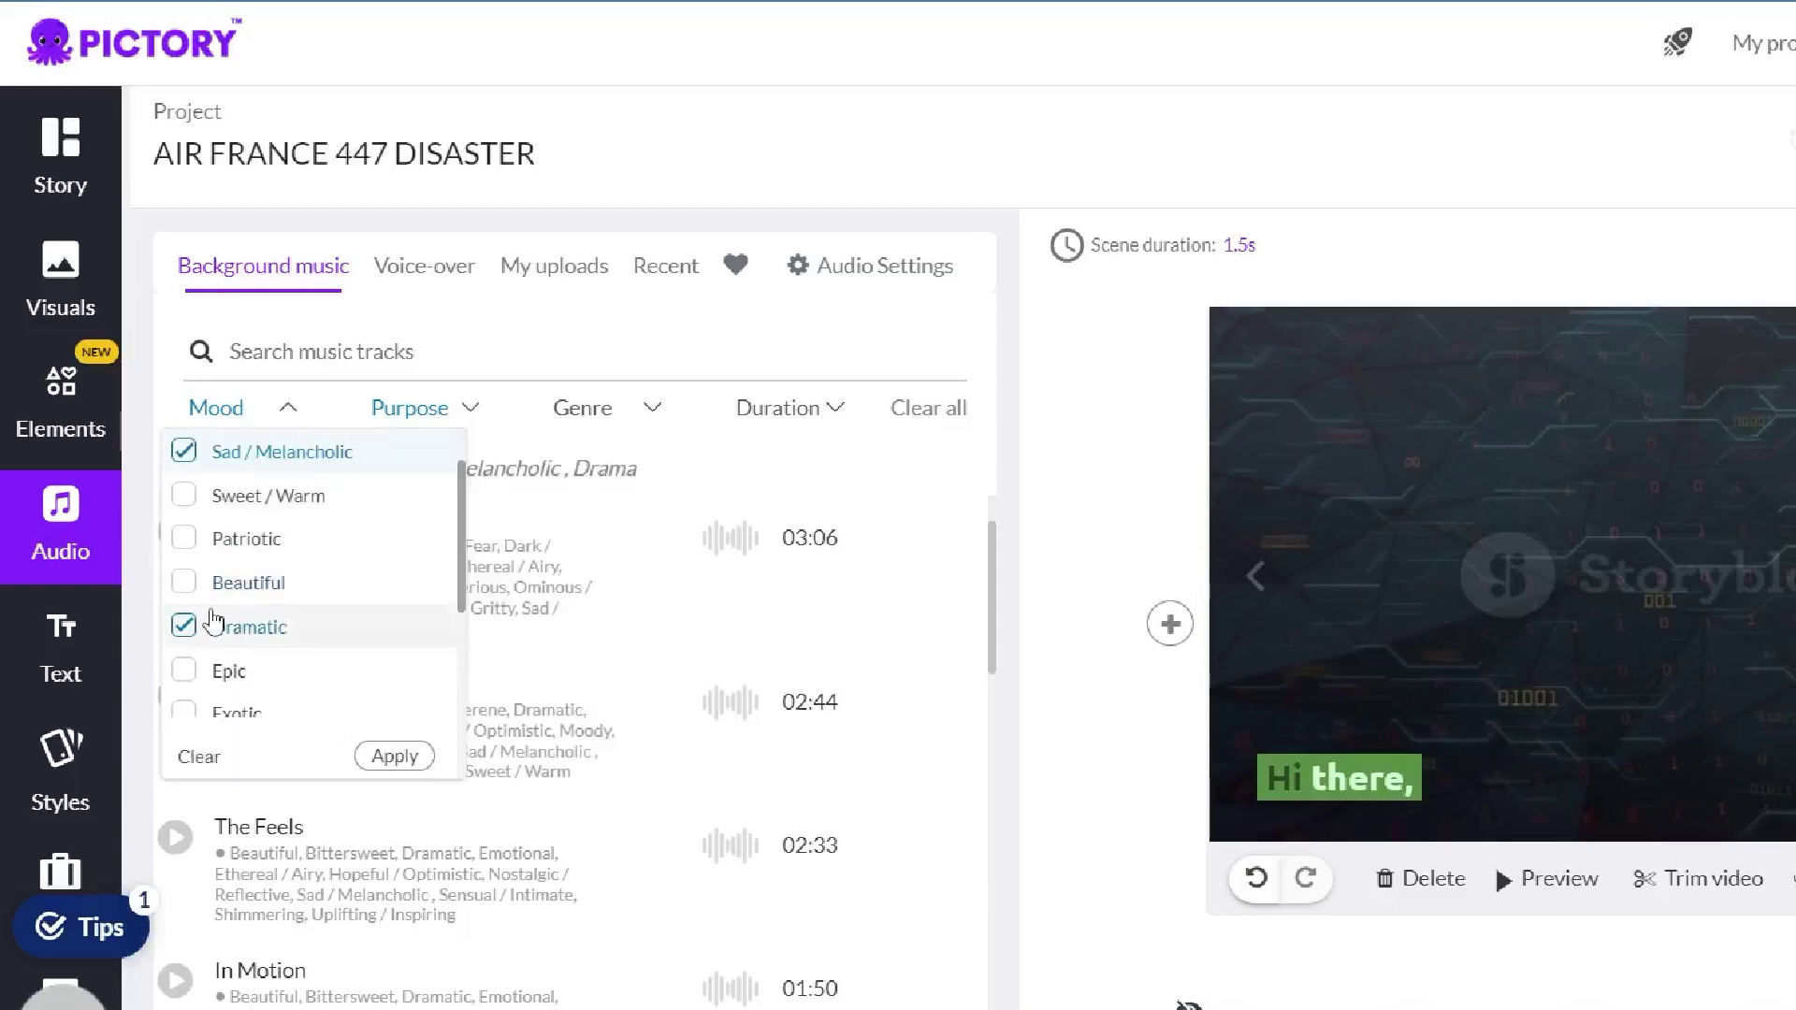
pyautogui.click(454, 412)
pyautogui.scroll(-2, 441, 665)
pyautogui.click(458, 348)
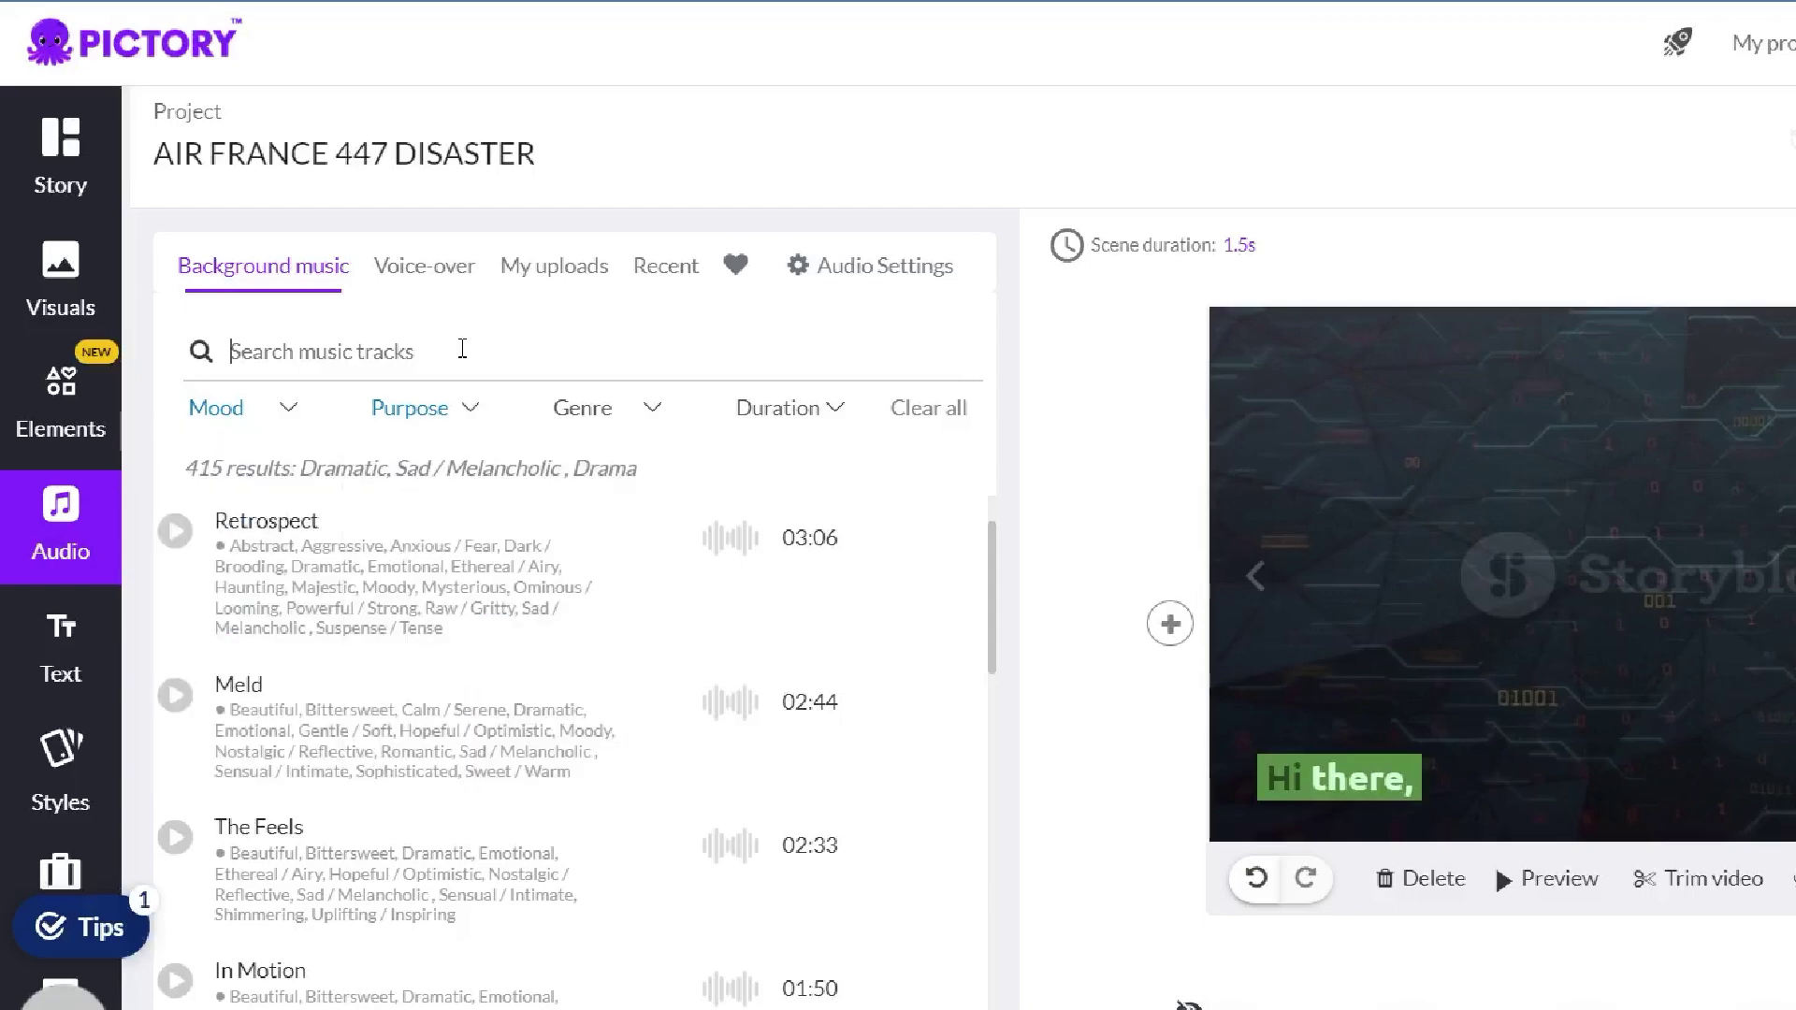
# - Generate the finished AIR FRANCE 447 DISASTER video
pyautogui.scroll(-3, 564, 642)
pyautogui.scroll(-15, 564, 642)
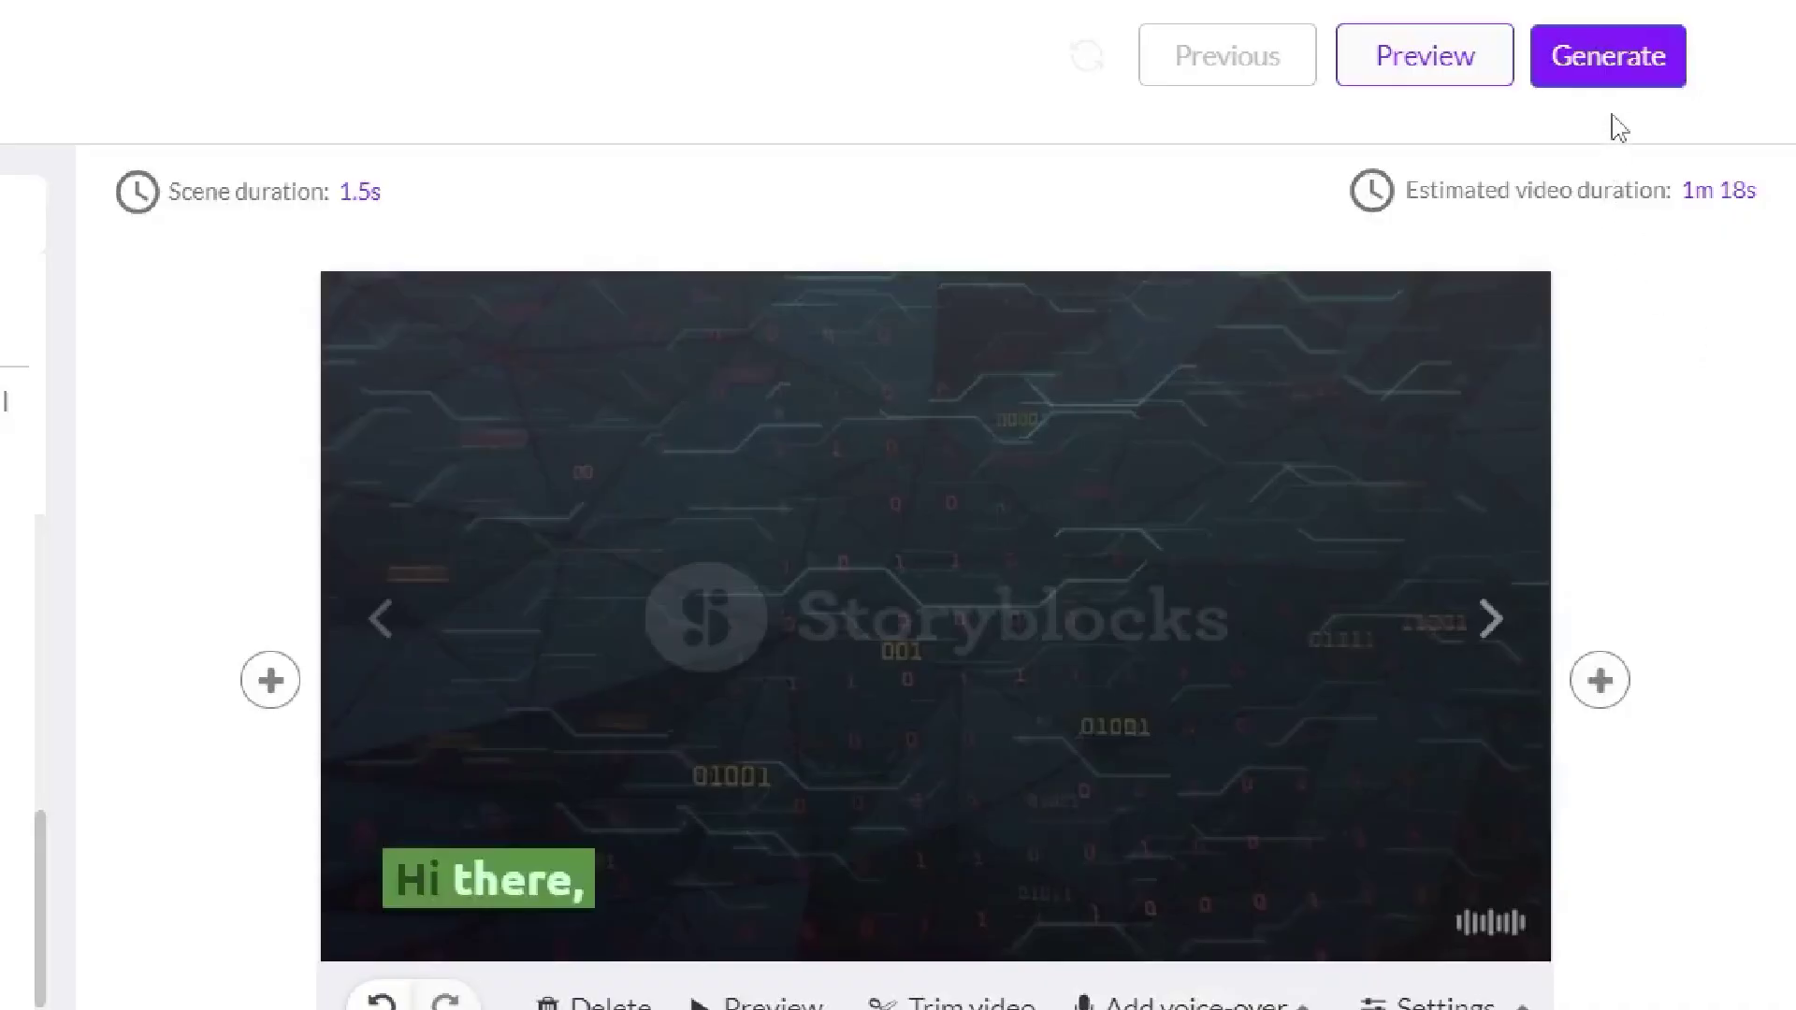
pyautogui.click(1603, 89)
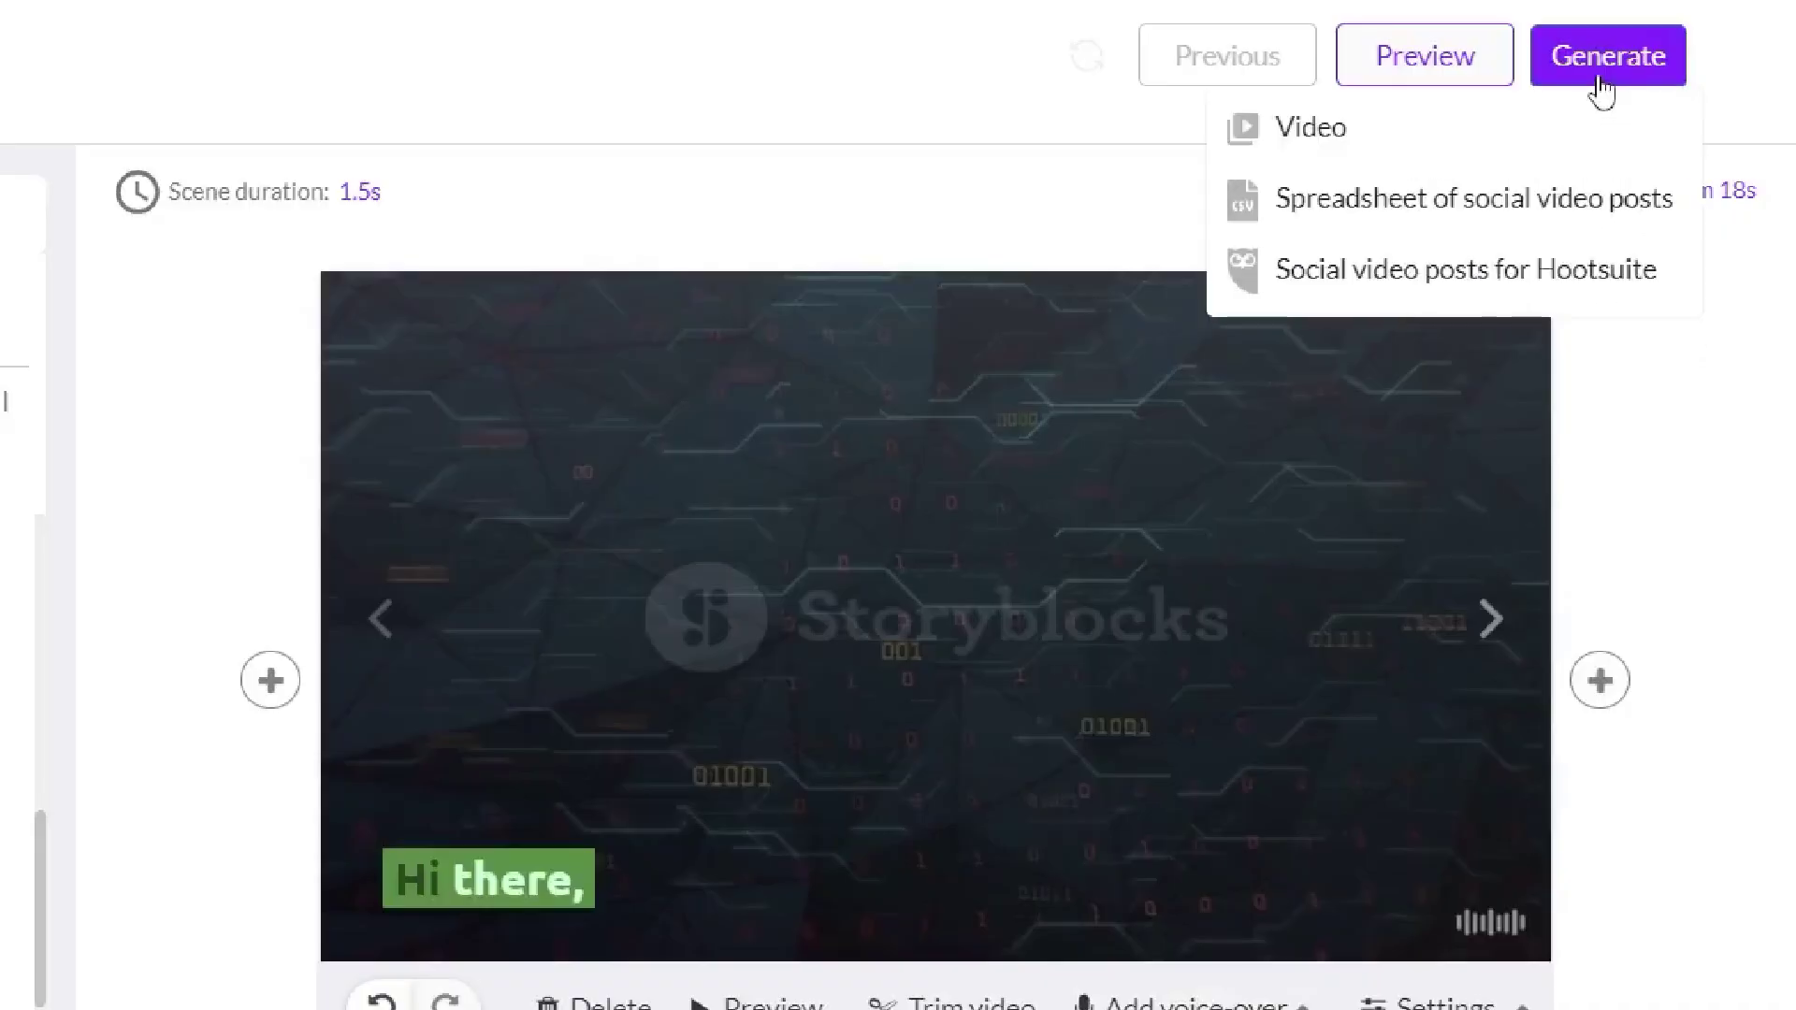
pyautogui.click(1310, 128)
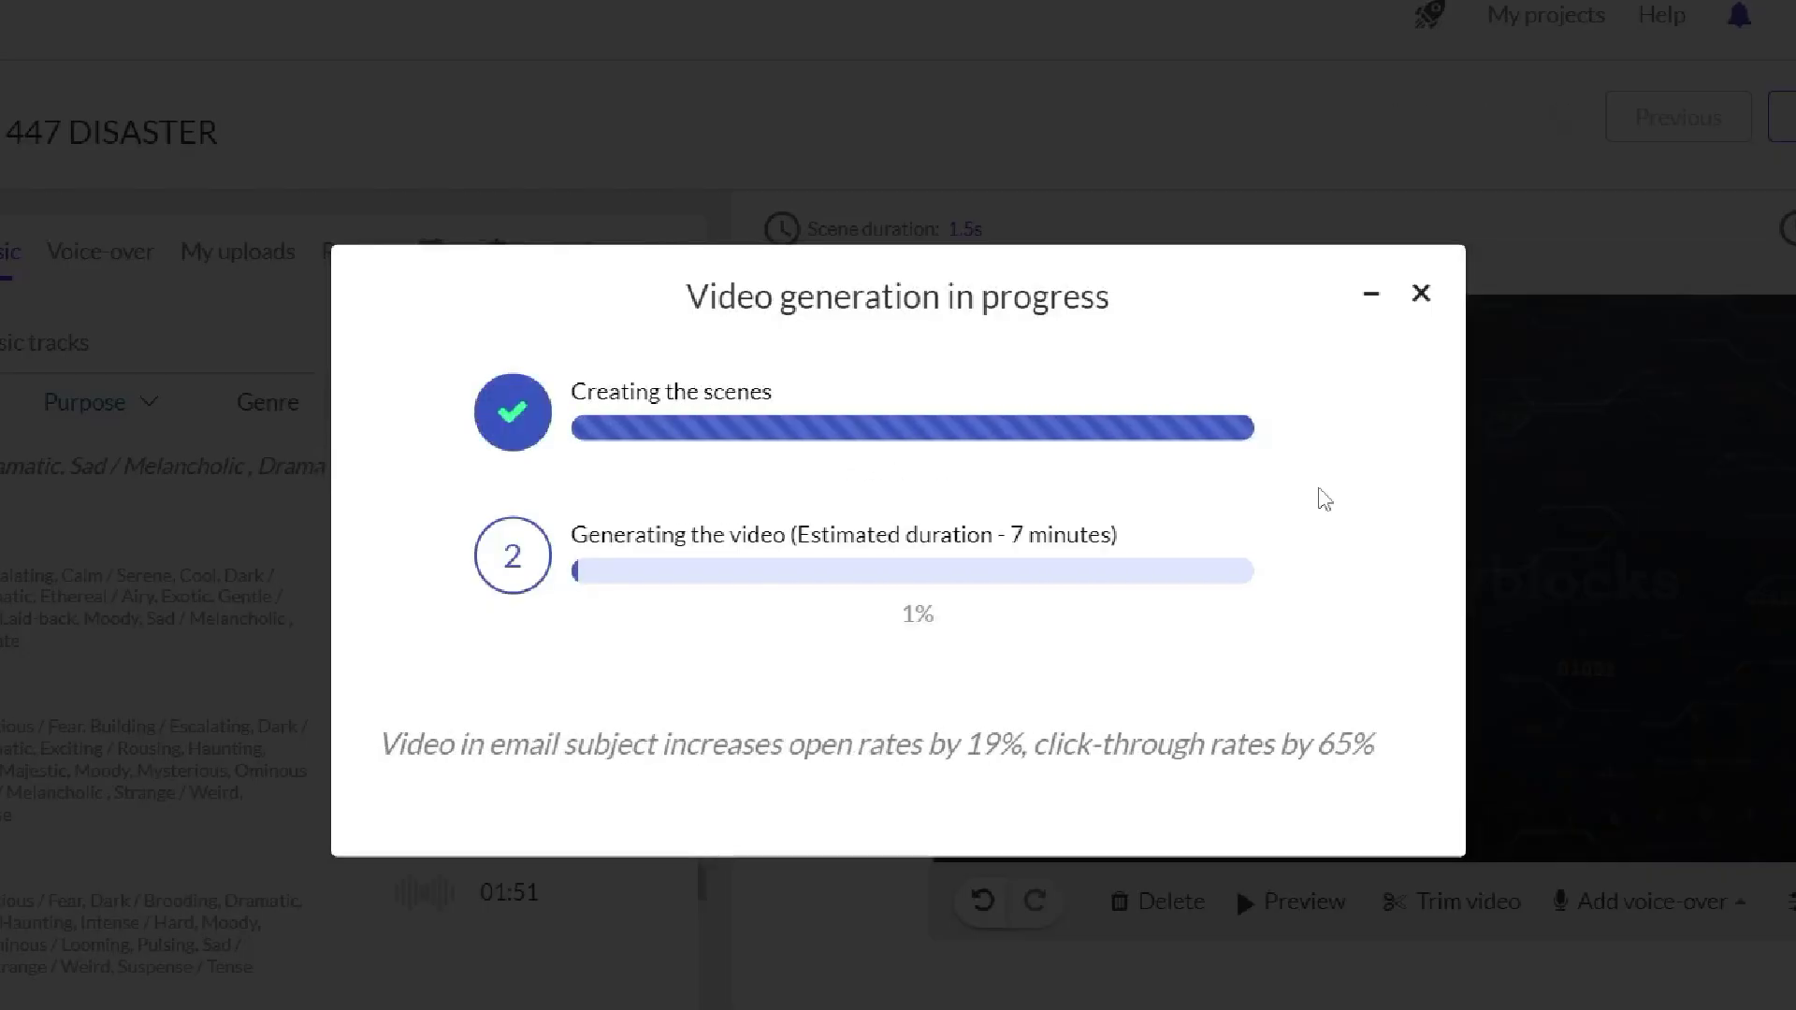